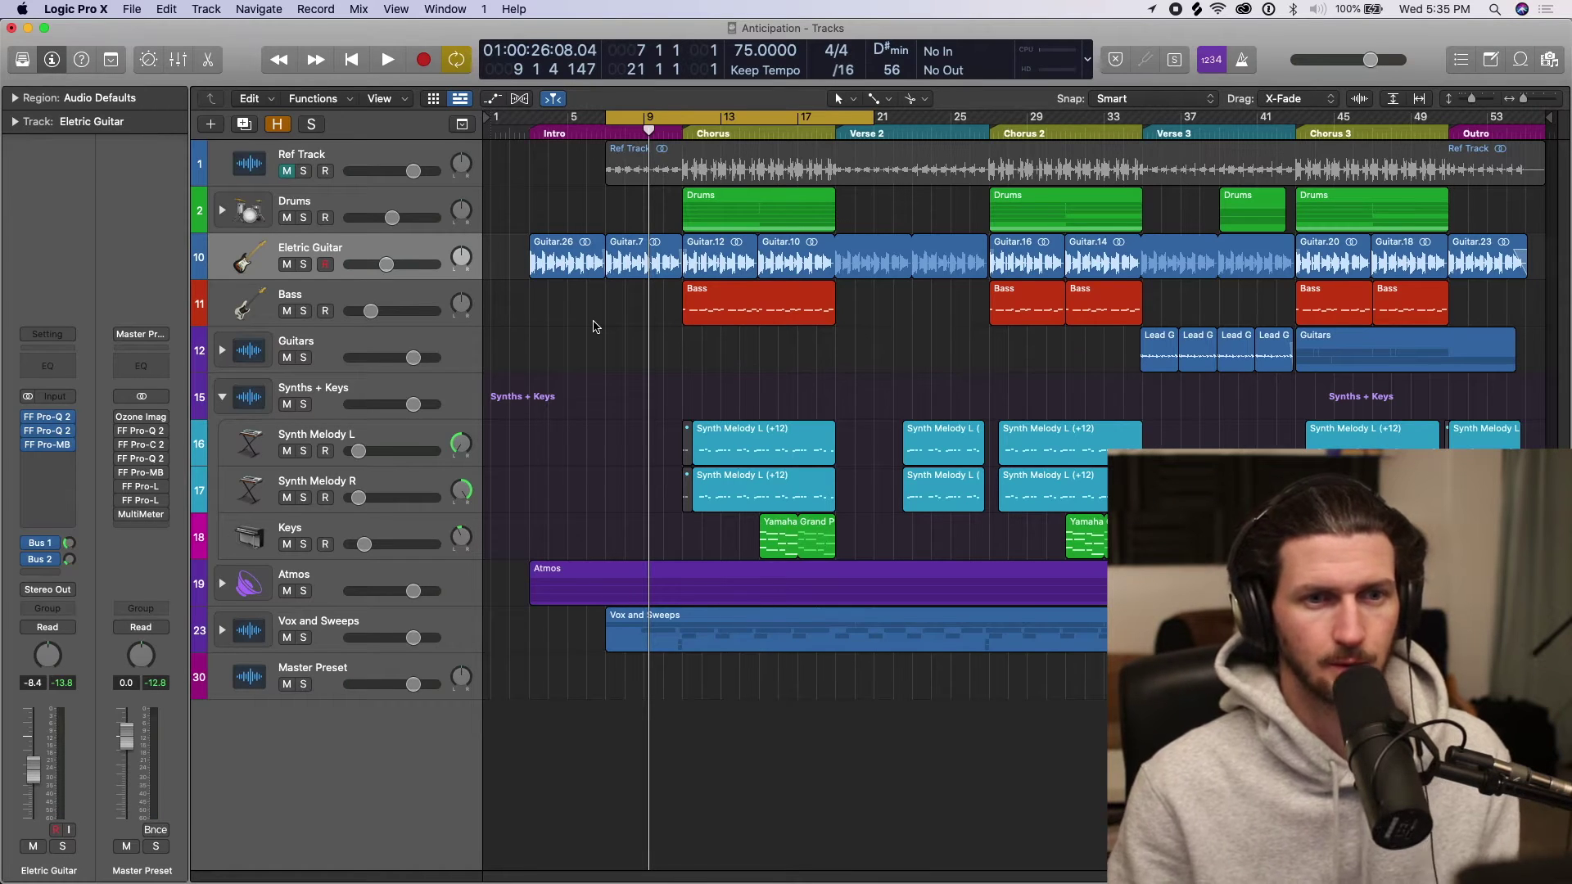
# Step: Move the playhead to bar 7, play into the first chorus, then stop
pyautogui.click(649, 128)
pyautogui.moveTo(650, 128); pyautogui.dragTo(605, 128)
pyautogui.press('space')
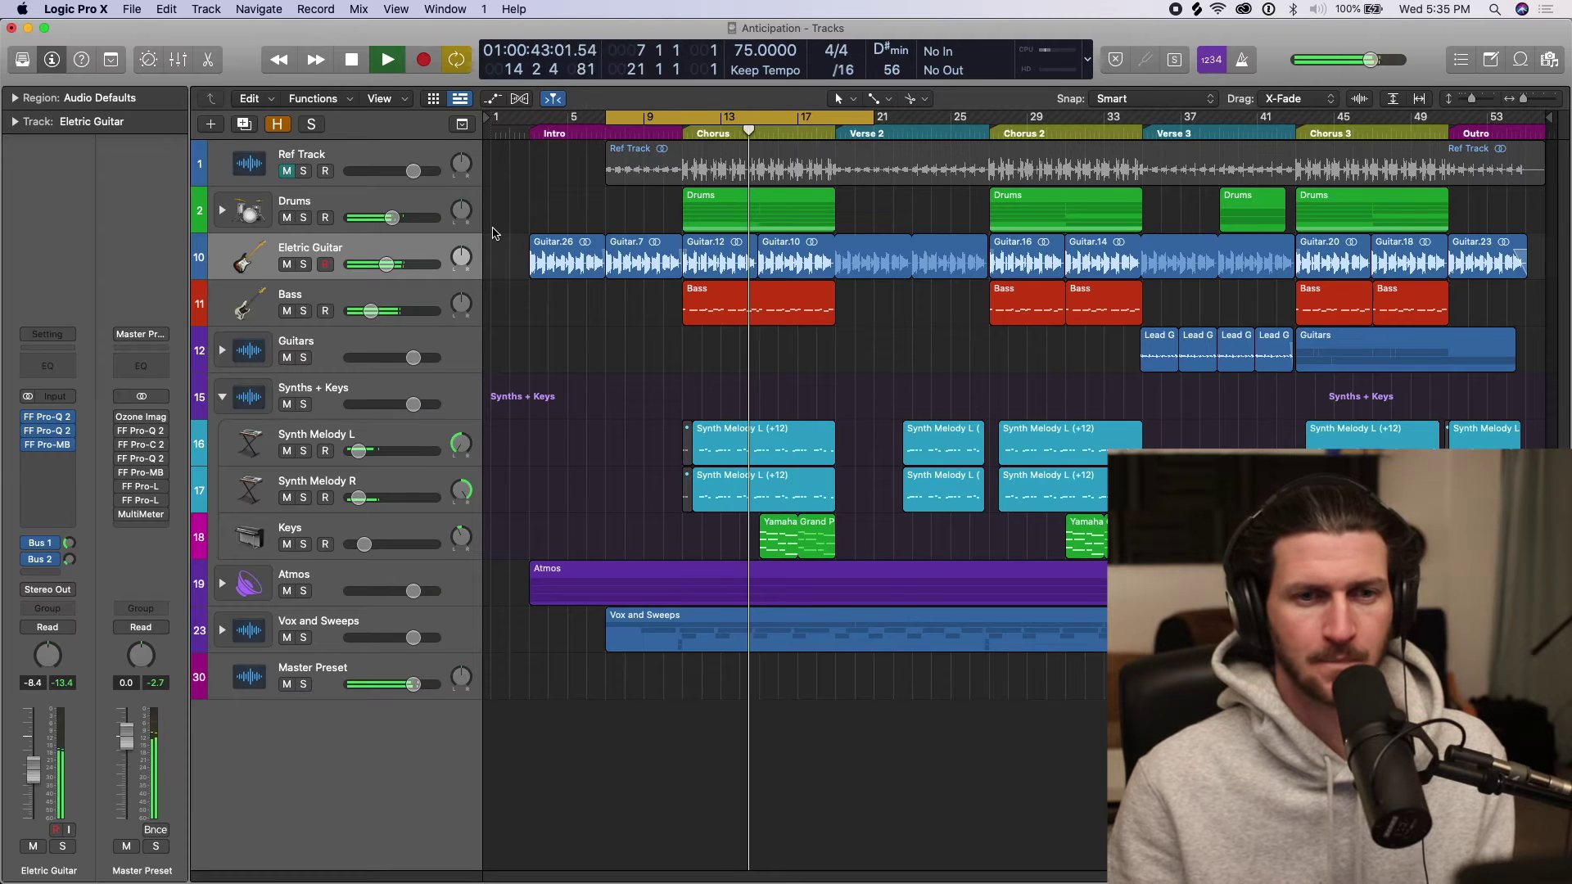
pyautogui.press('space')
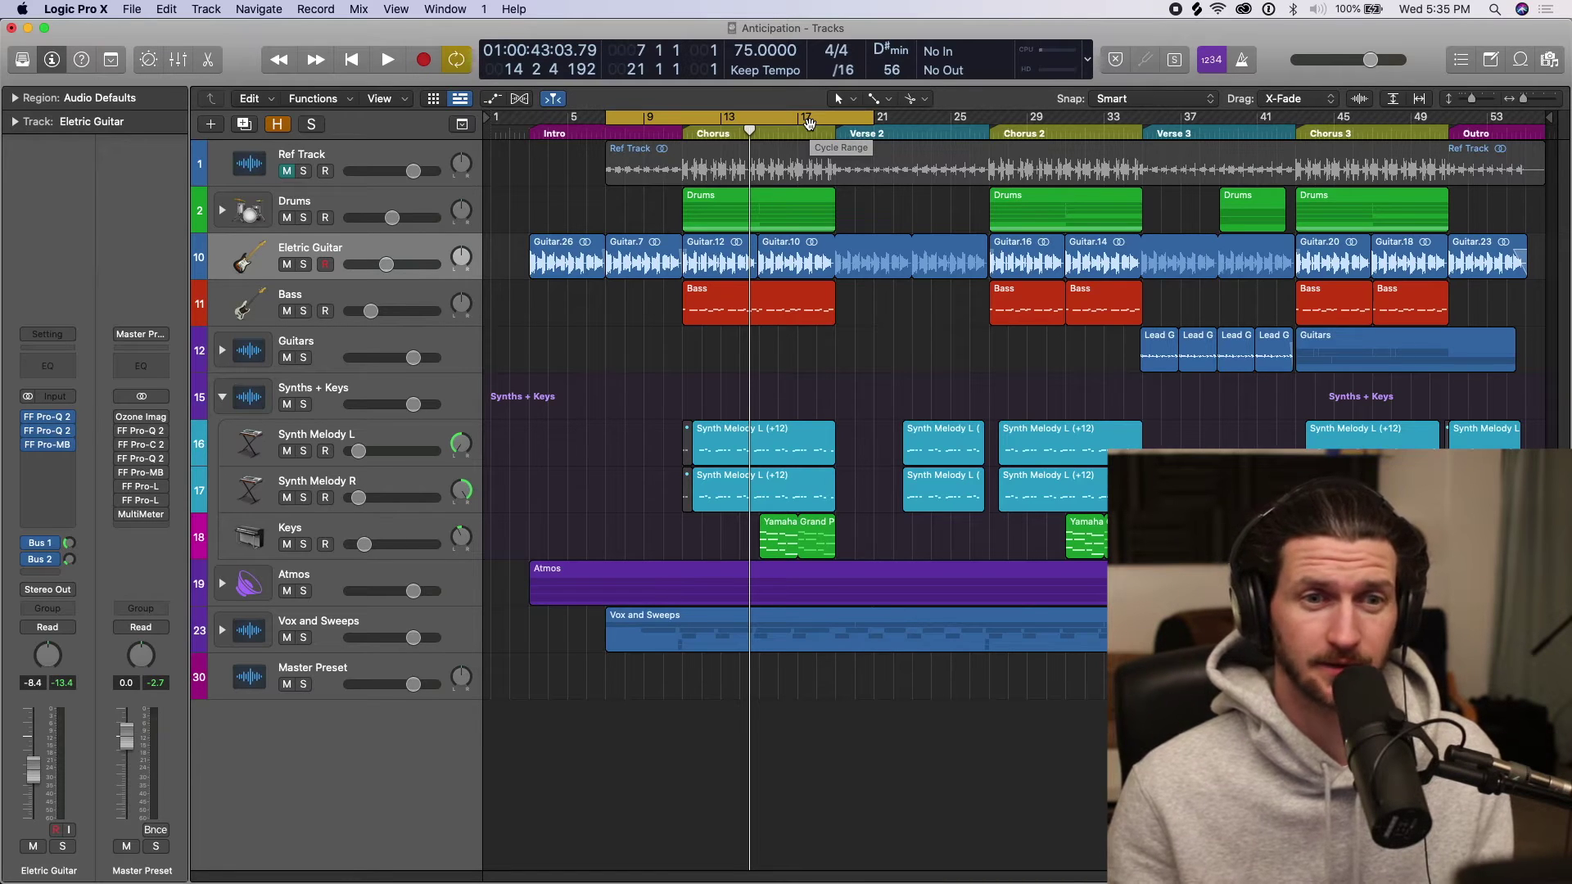
# Step: Solo the Ref Track, set a cycle range from bar 11 to 19, and play it
pyautogui.click(443, 150)
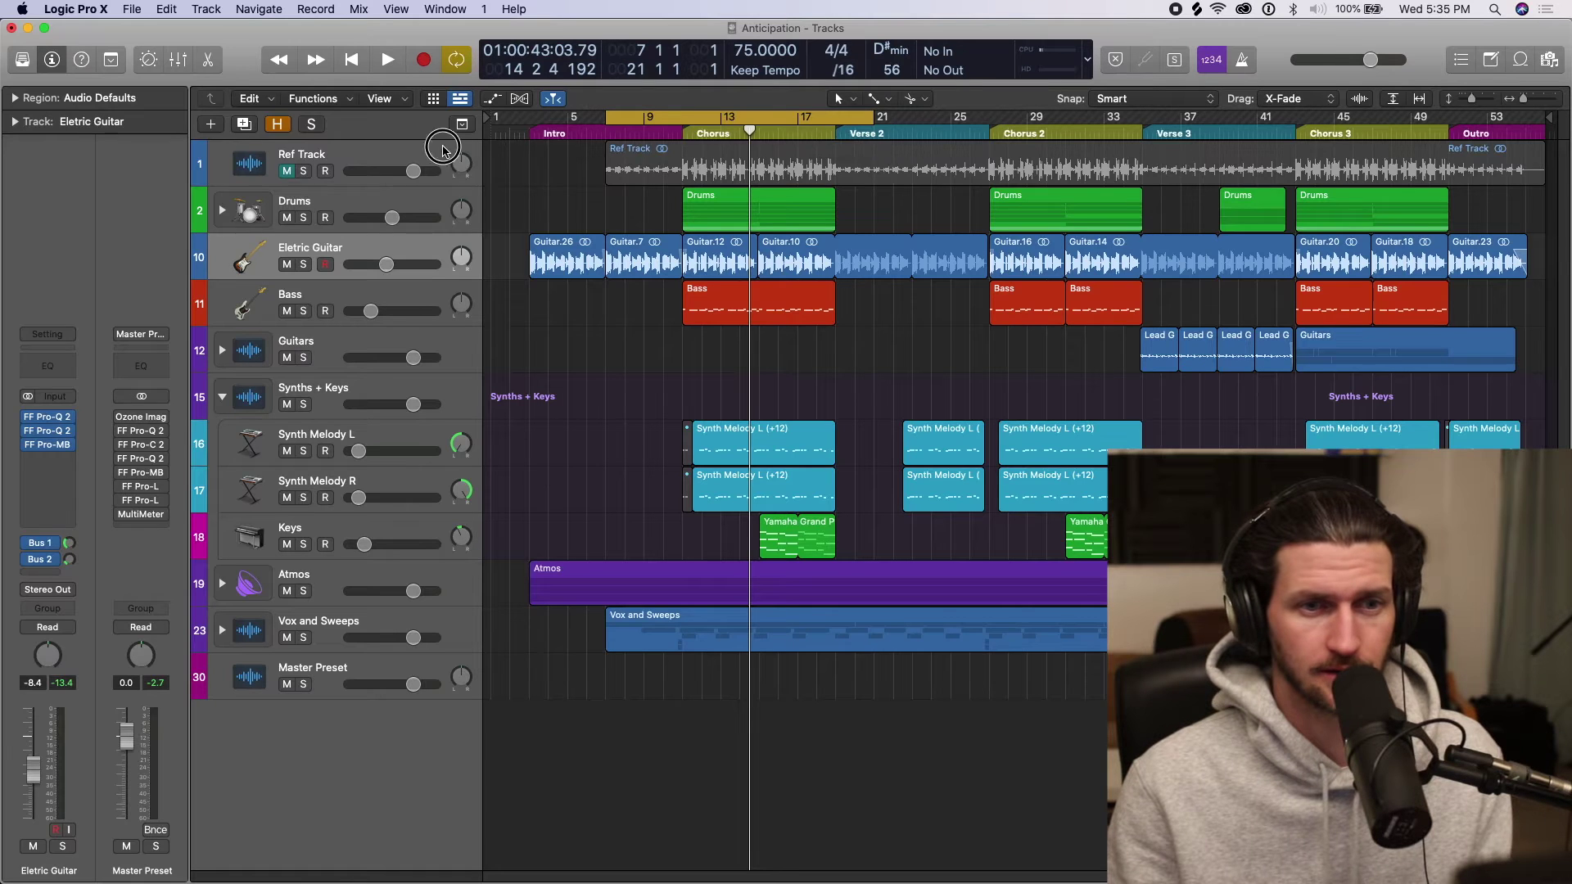
pyautogui.click(305, 171)
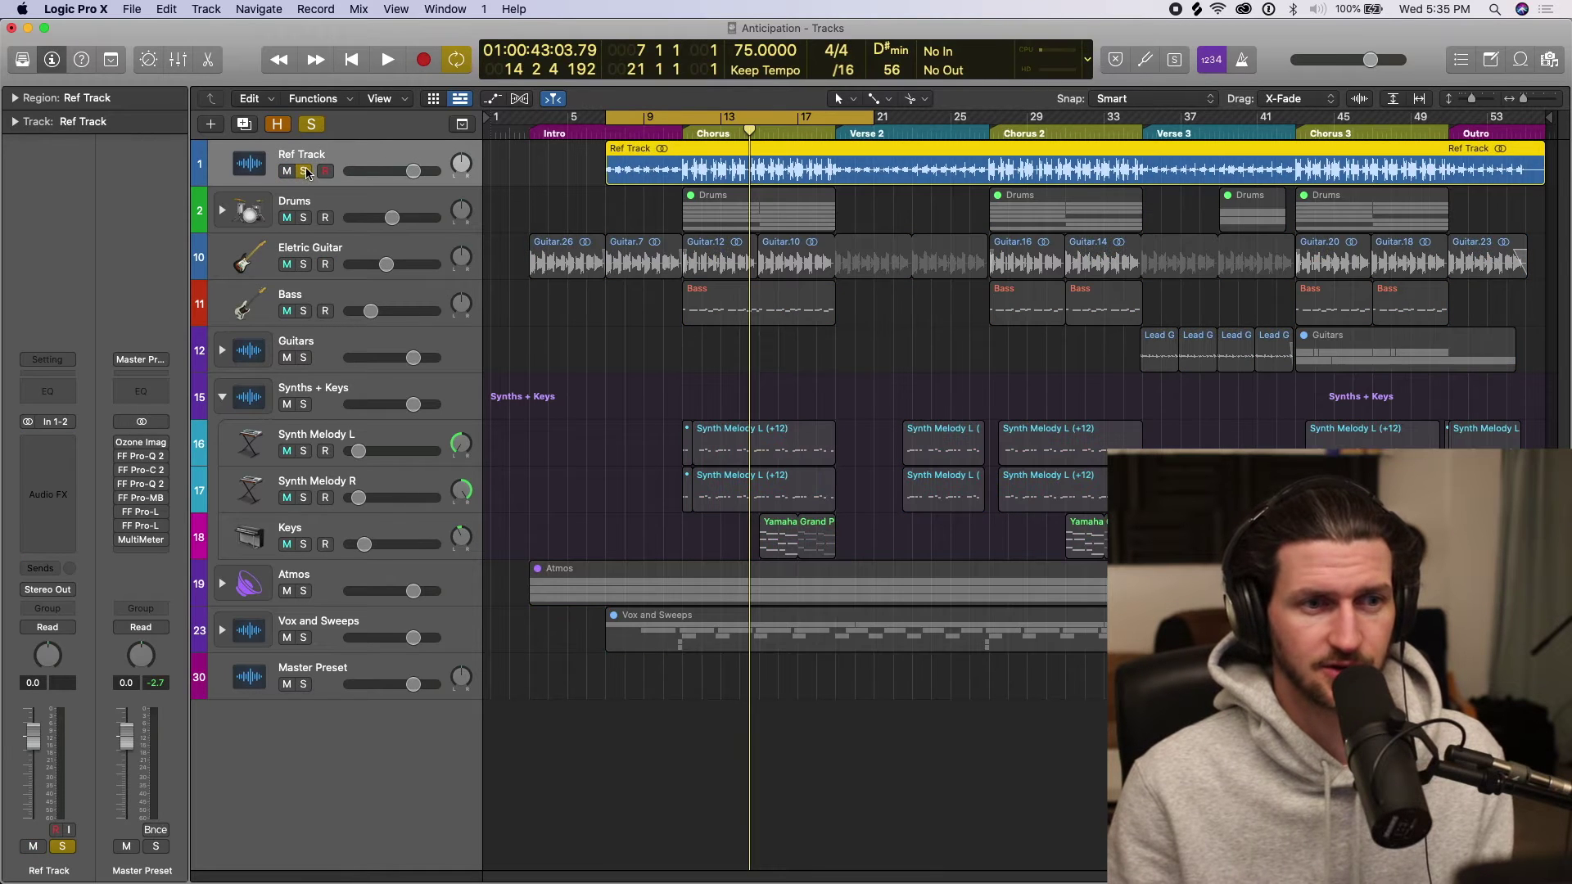
pyautogui.moveTo(682, 122); pyautogui.dragTo(831, 133)
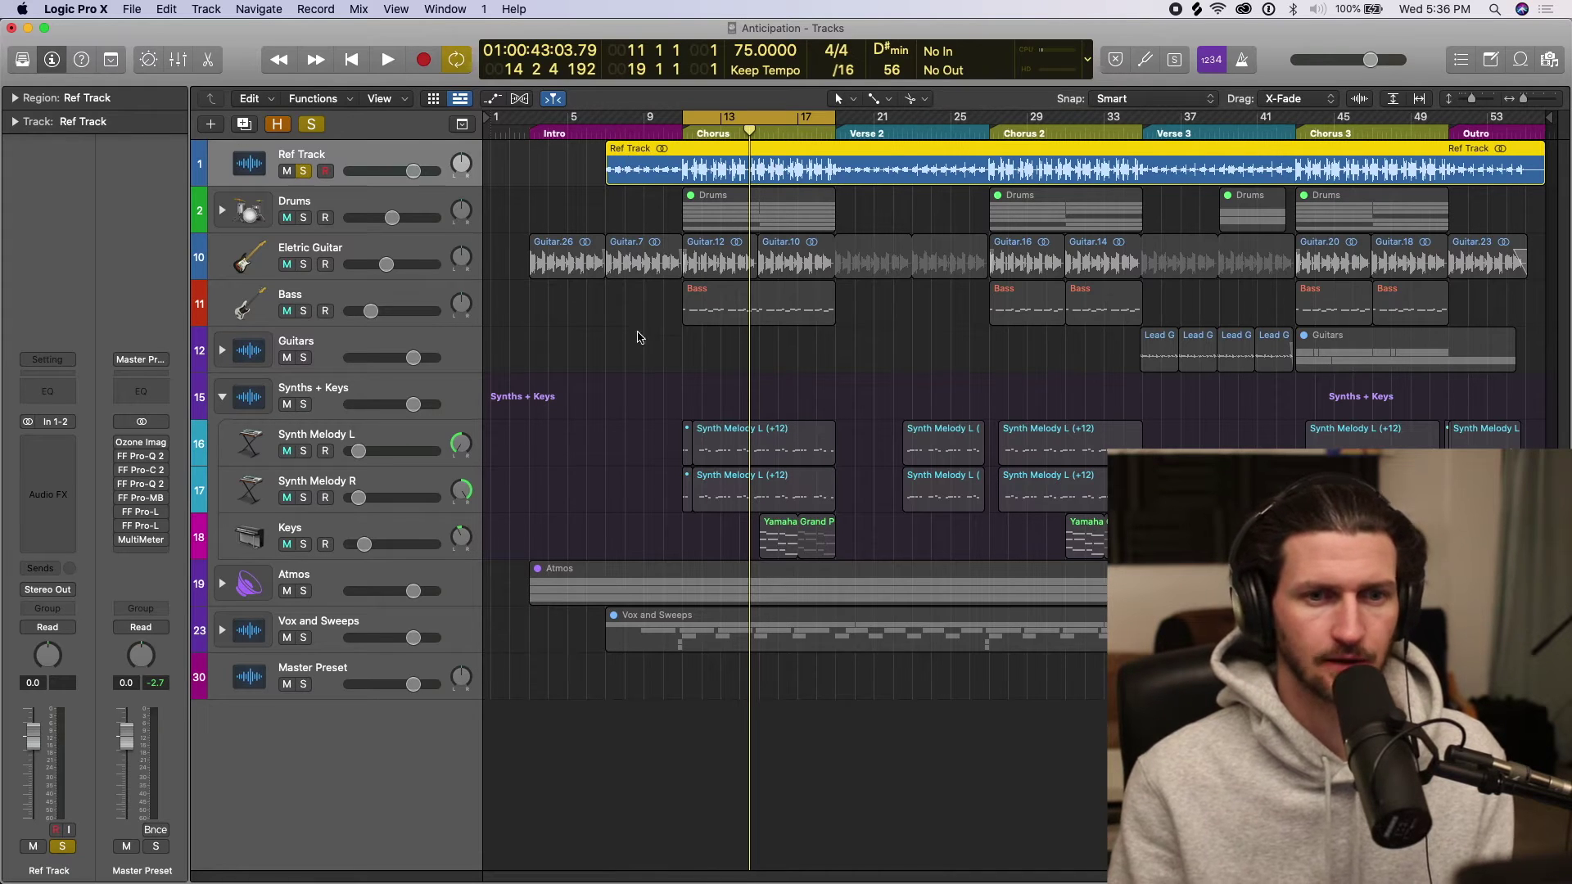
pyautogui.press('space')
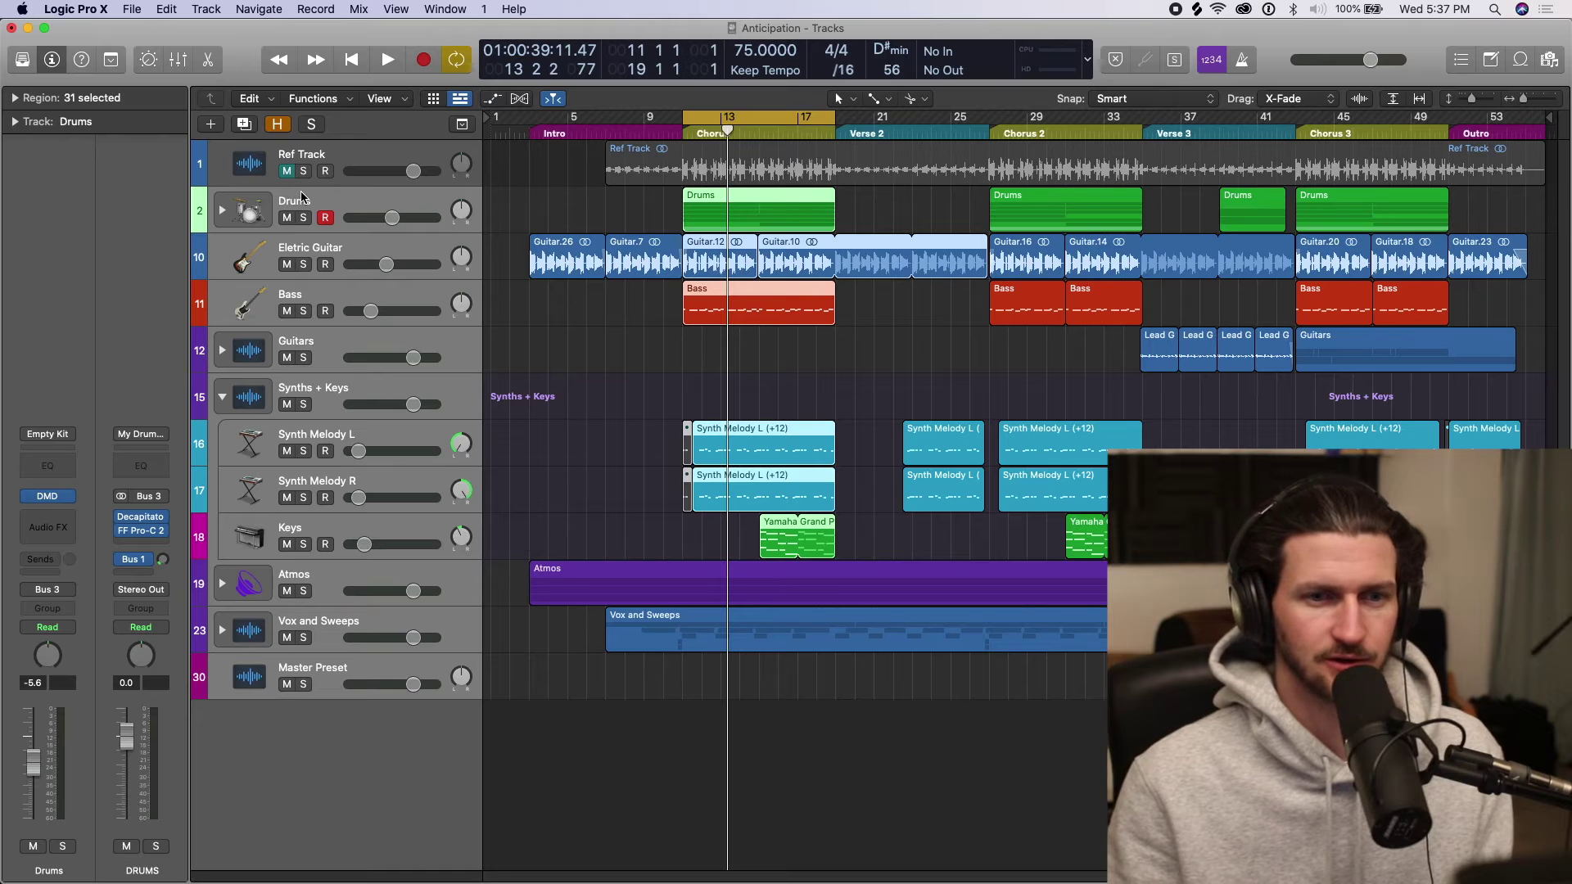
pyautogui.click(357, 759)
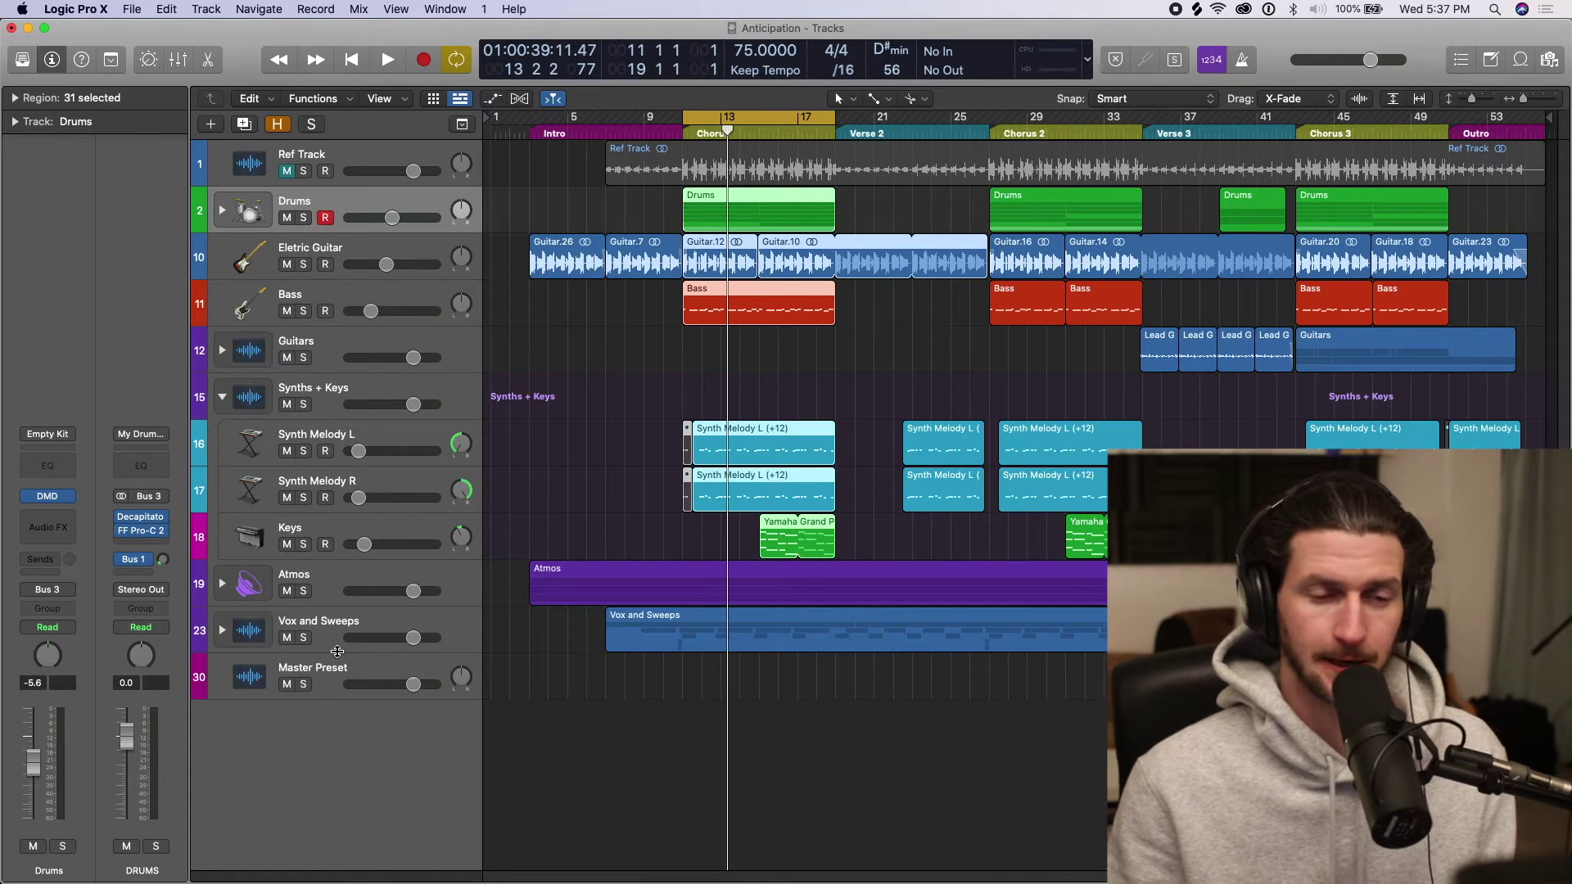
# Step: Select the Master track, start playback, and open its Ozone Imager 2 insert
pyautogui.click(321, 717)
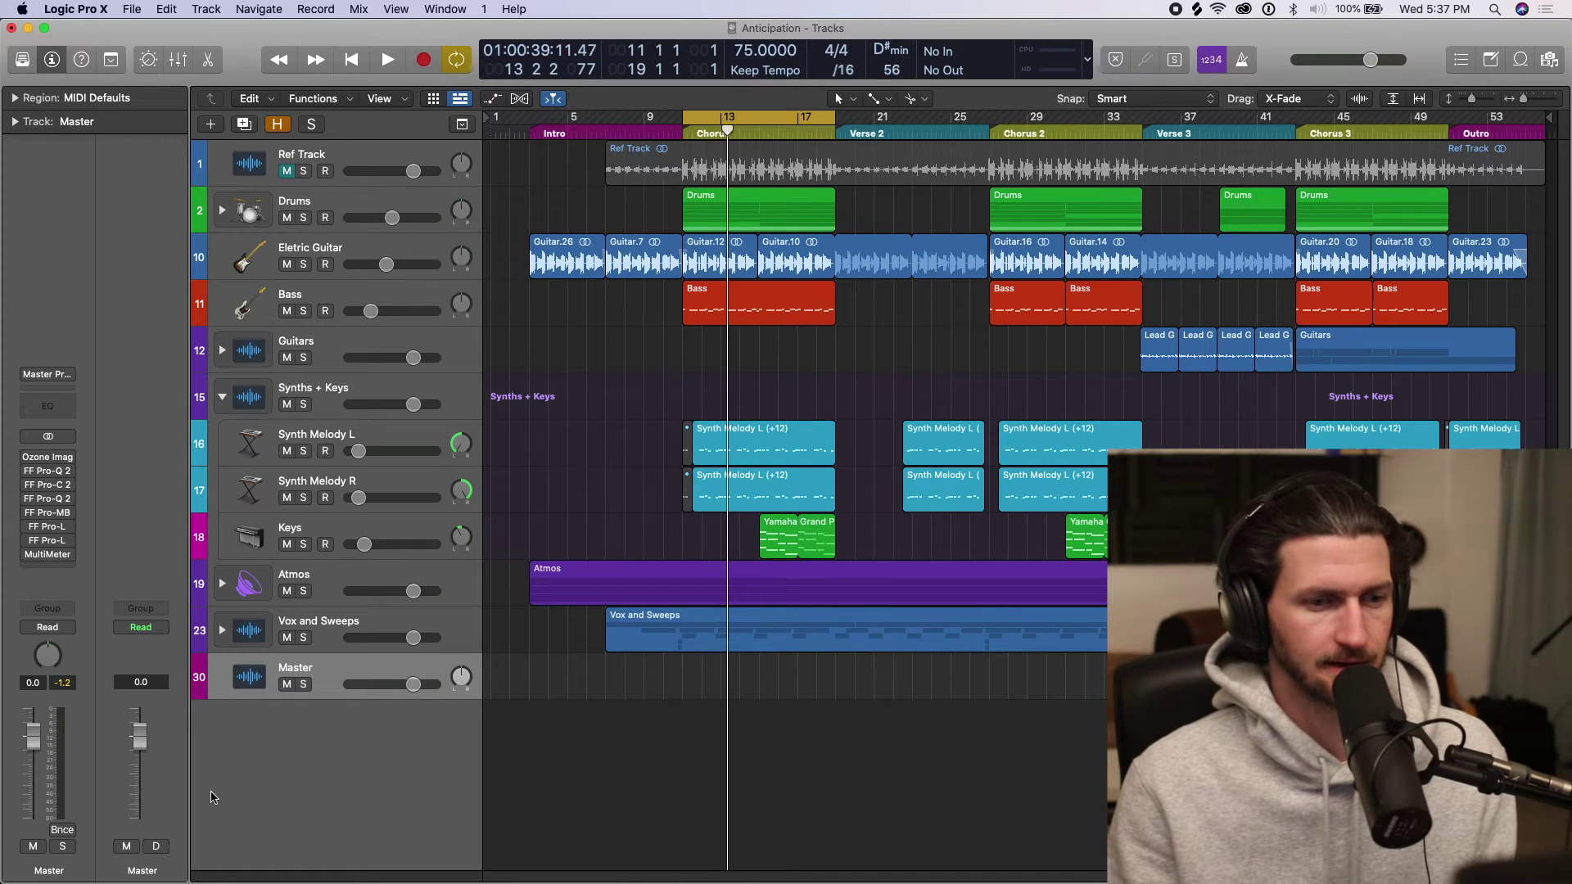
pyautogui.press('space')
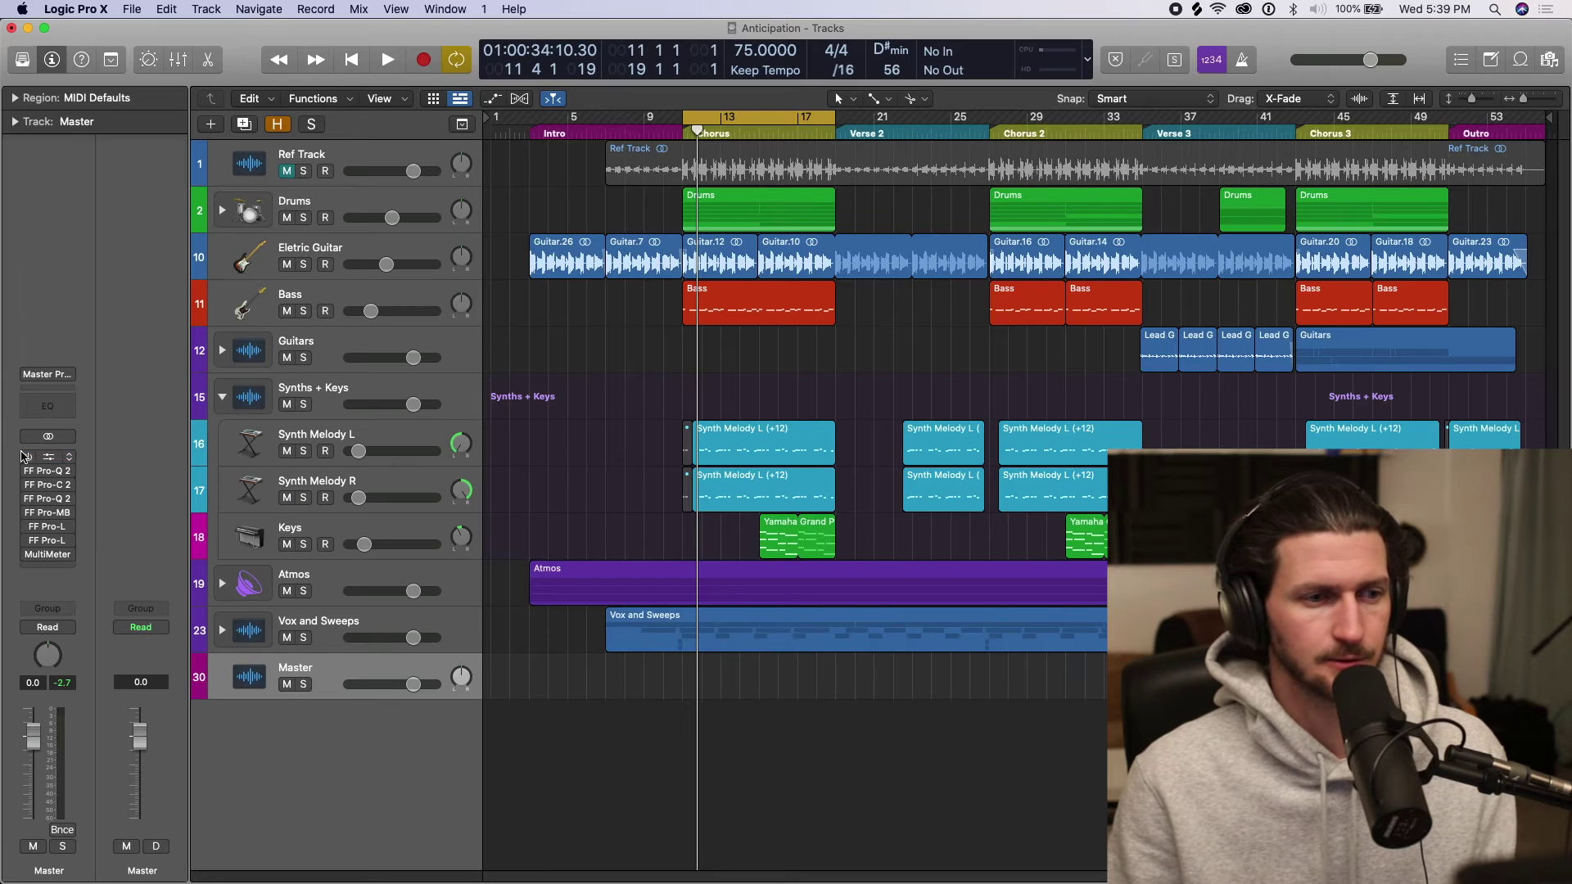
pyautogui.click(64, 286)
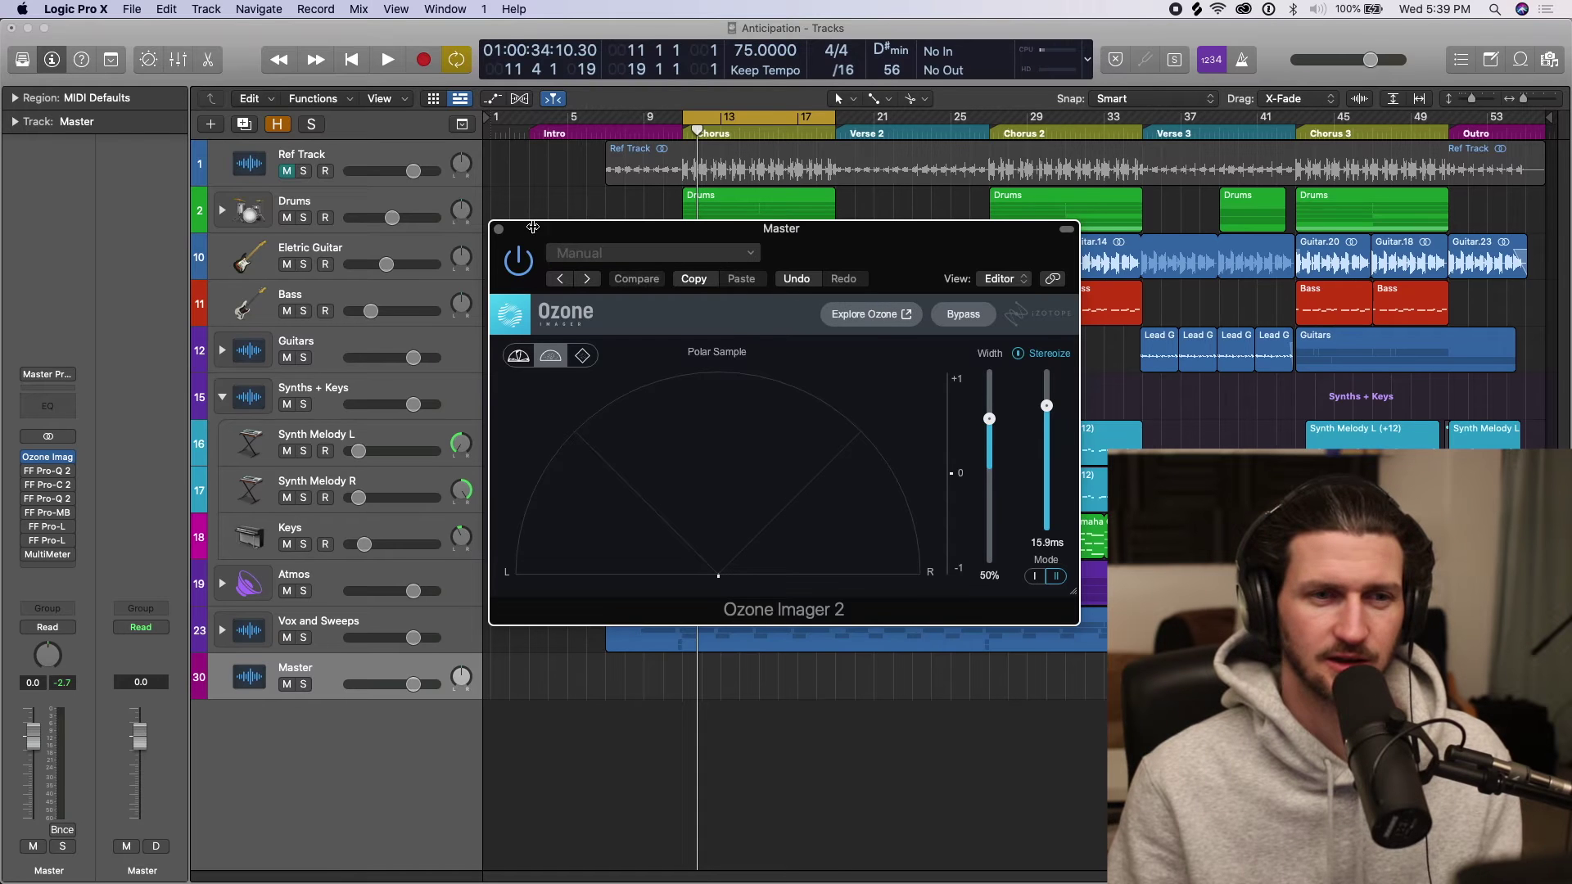
# Step: Try a narrow 13% width with Stereoize at 4.5 ms and audition it briefly
pyautogui.click(499, 230)
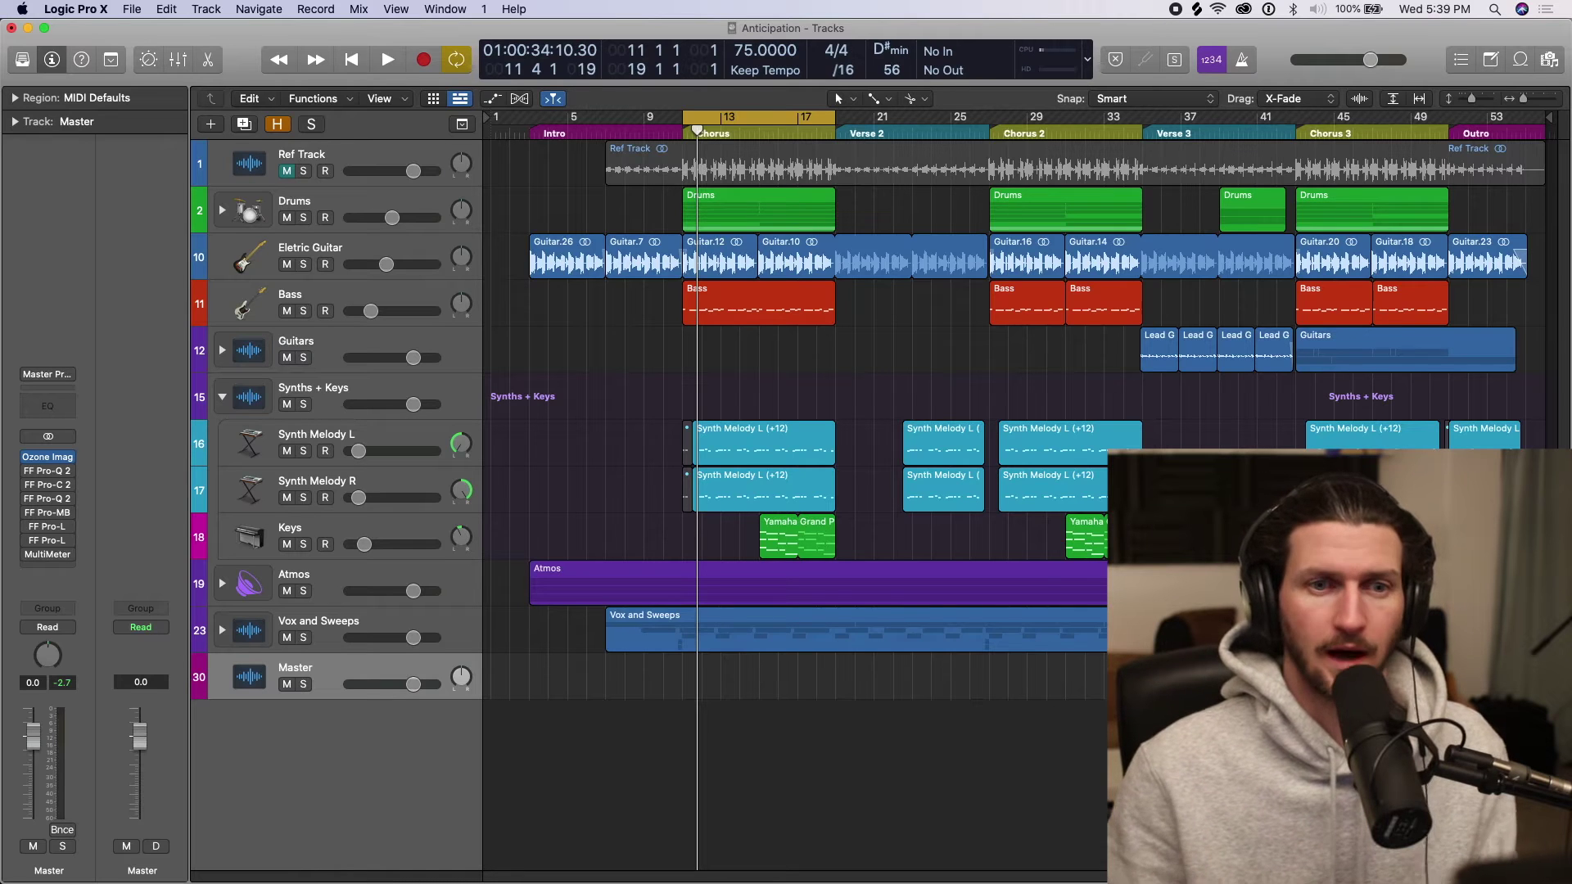
pyautogui.press('v')
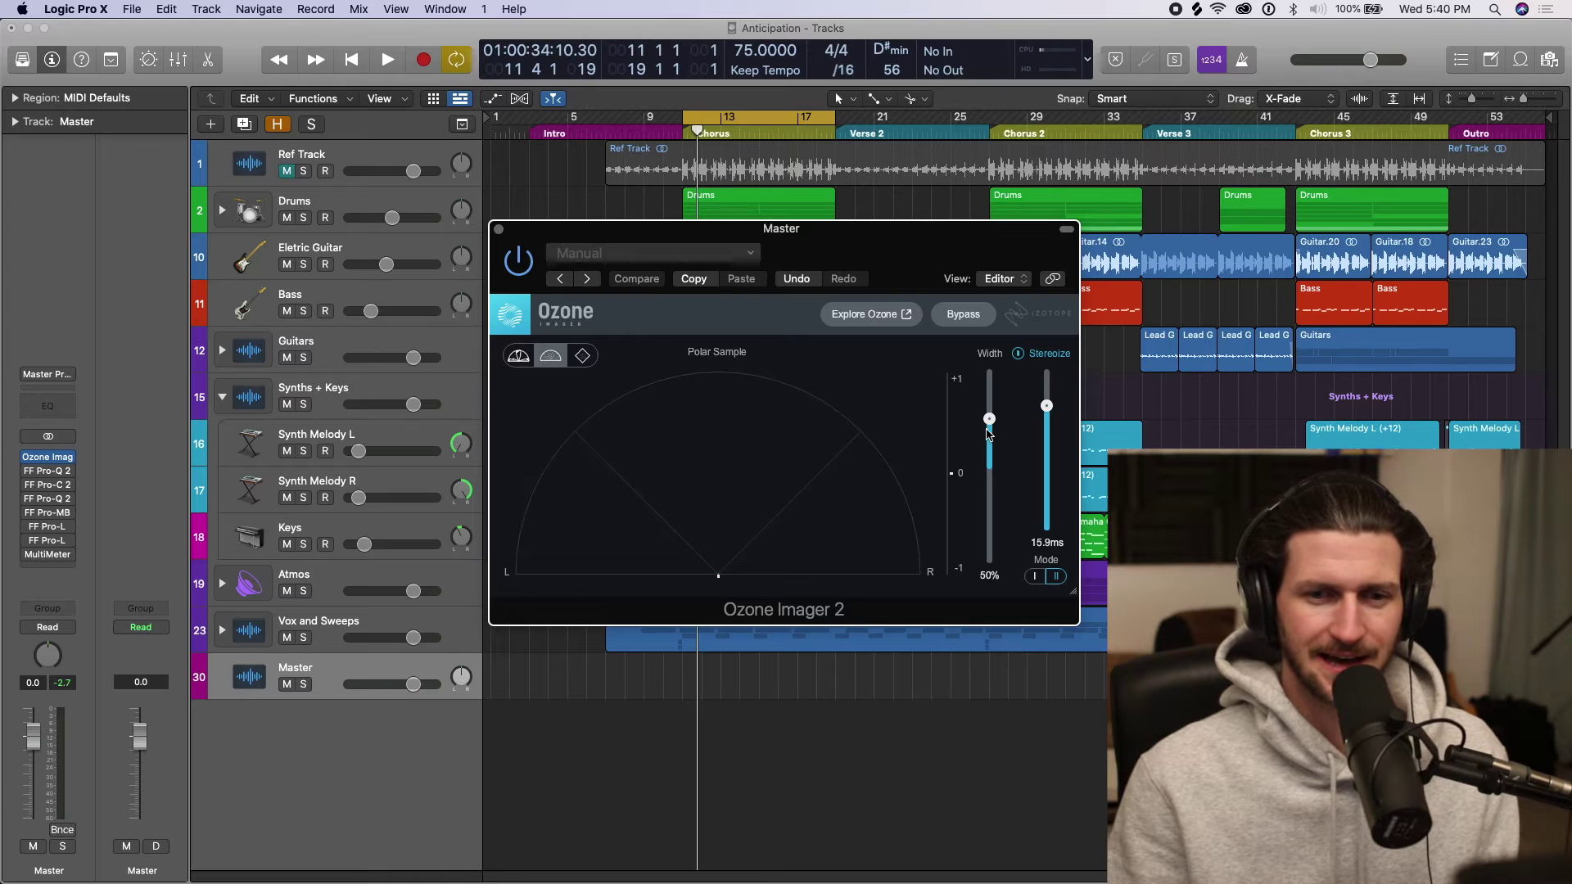
pyautogui.moveTo(988, 433); pyautogui.dragTo(988, 465)
pyautogui.click(1056, 354)
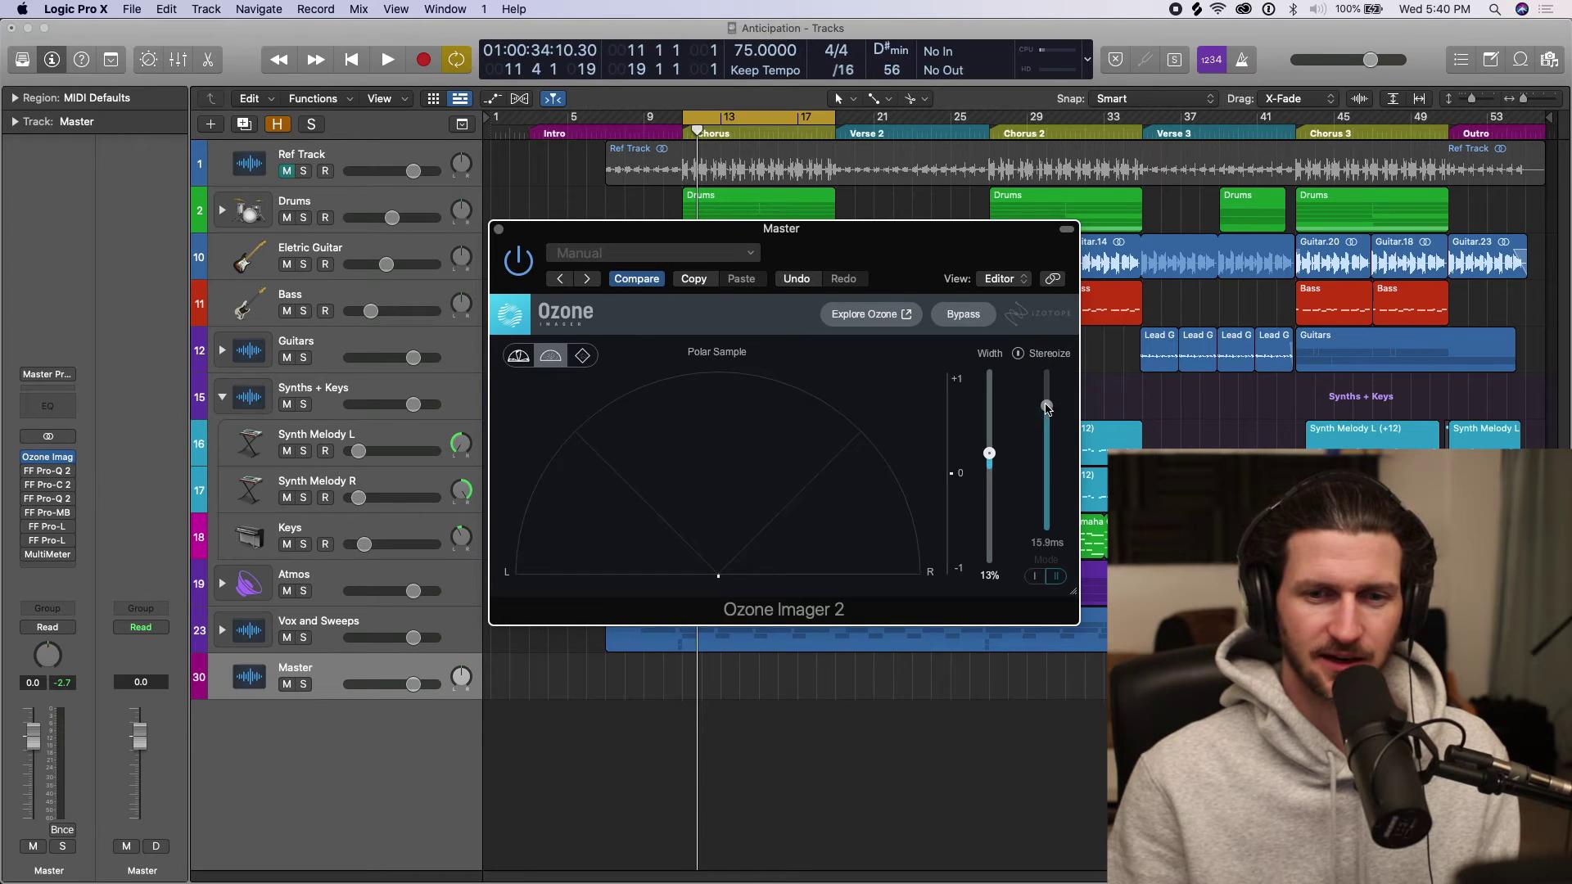
pyautogui.moveTo(1046, 407); pyautogui.dragTo(1046, 501)
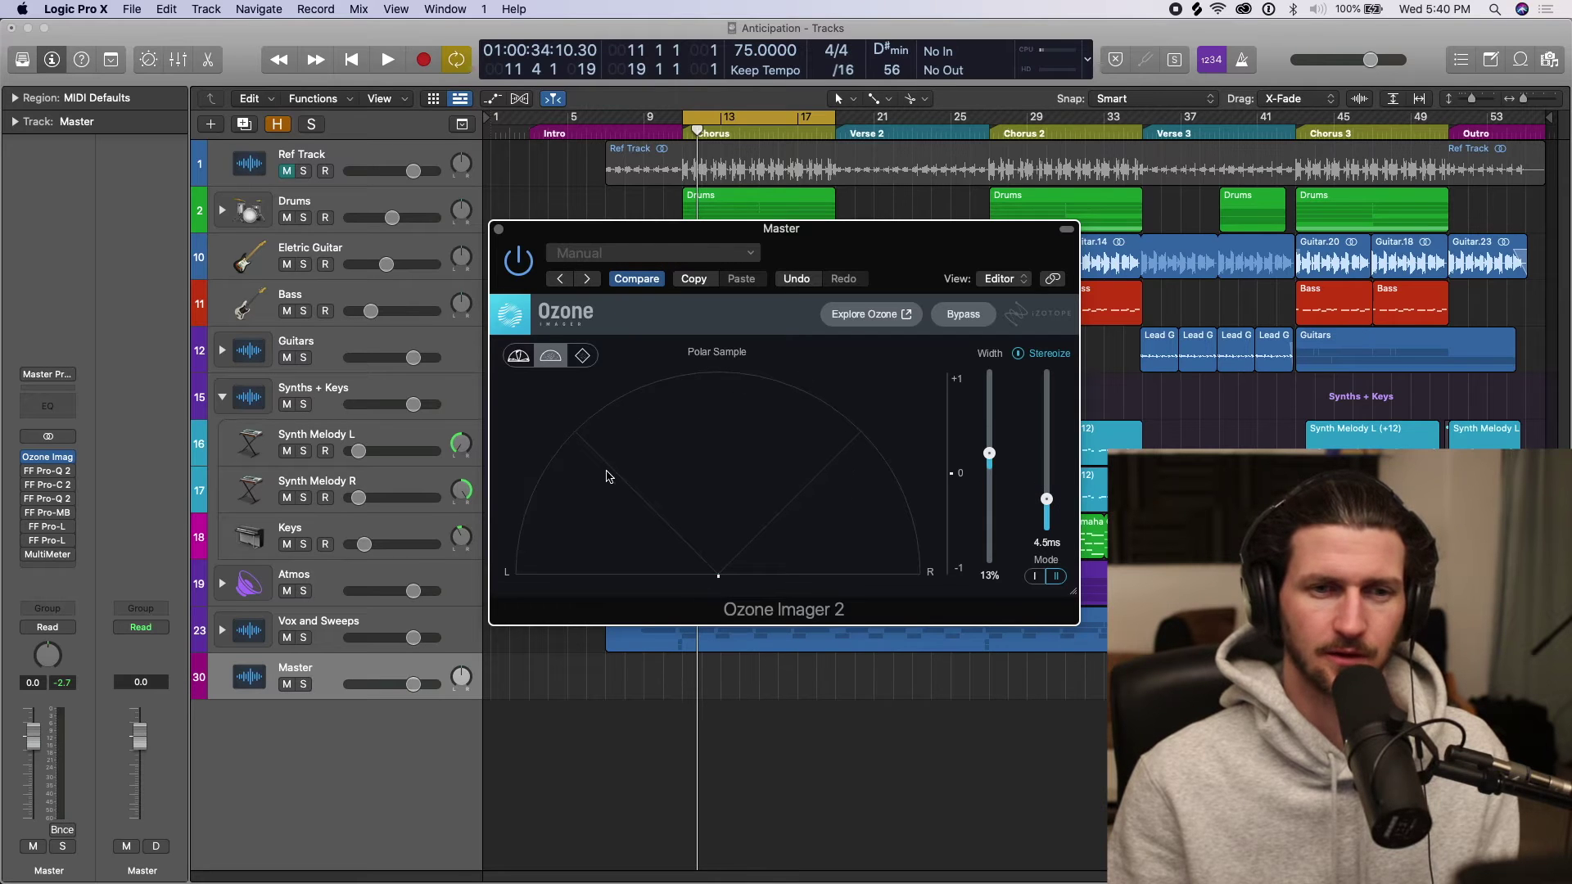
pyautogui.press('space')
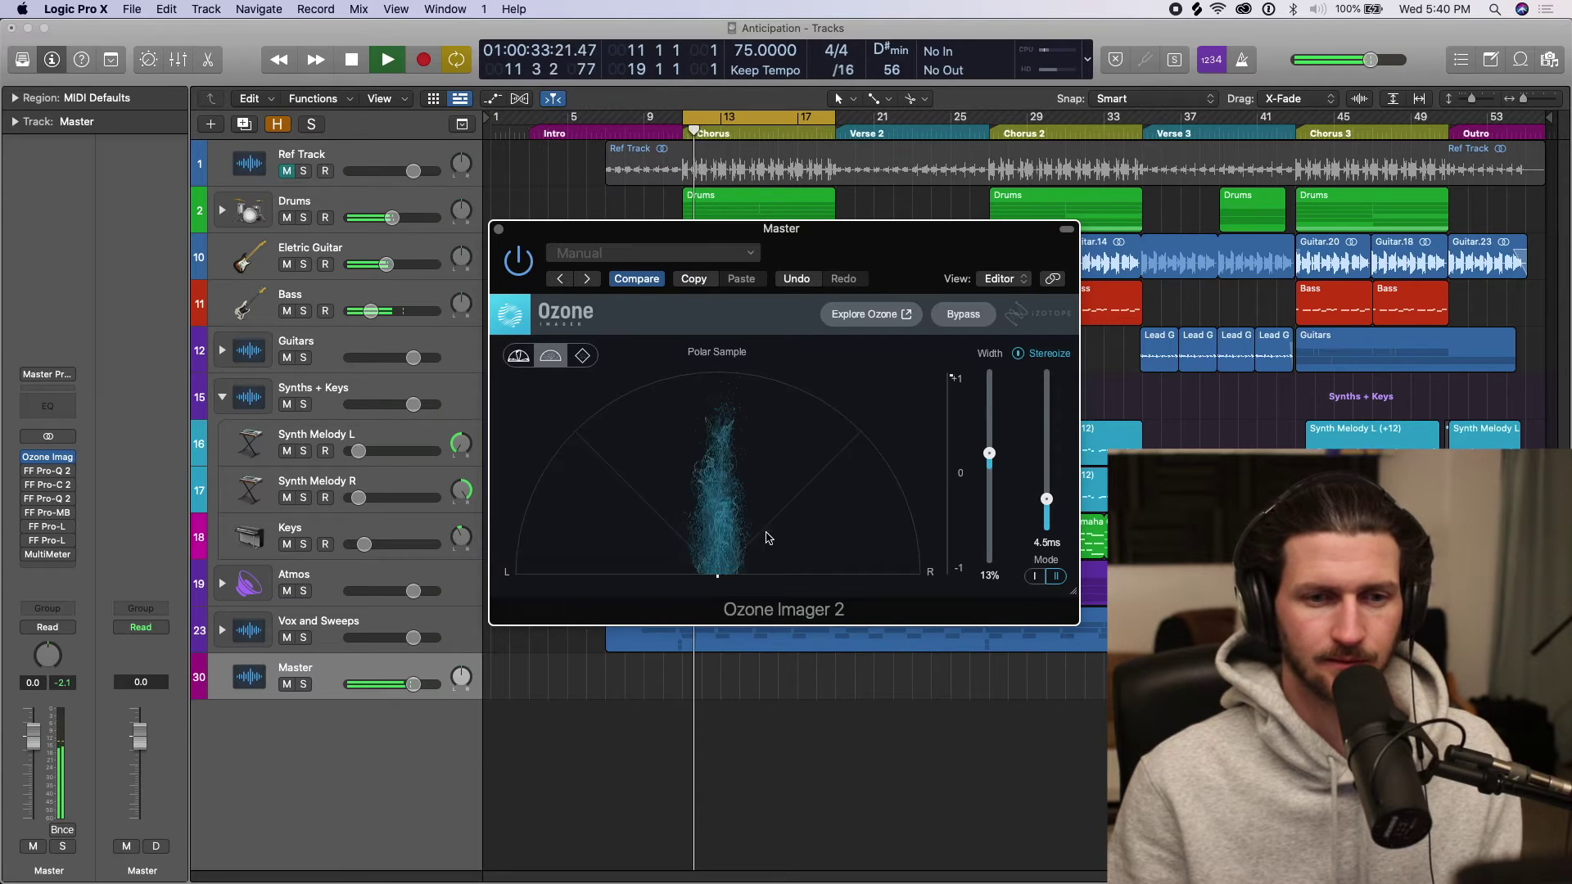
pyautogui.press('space')
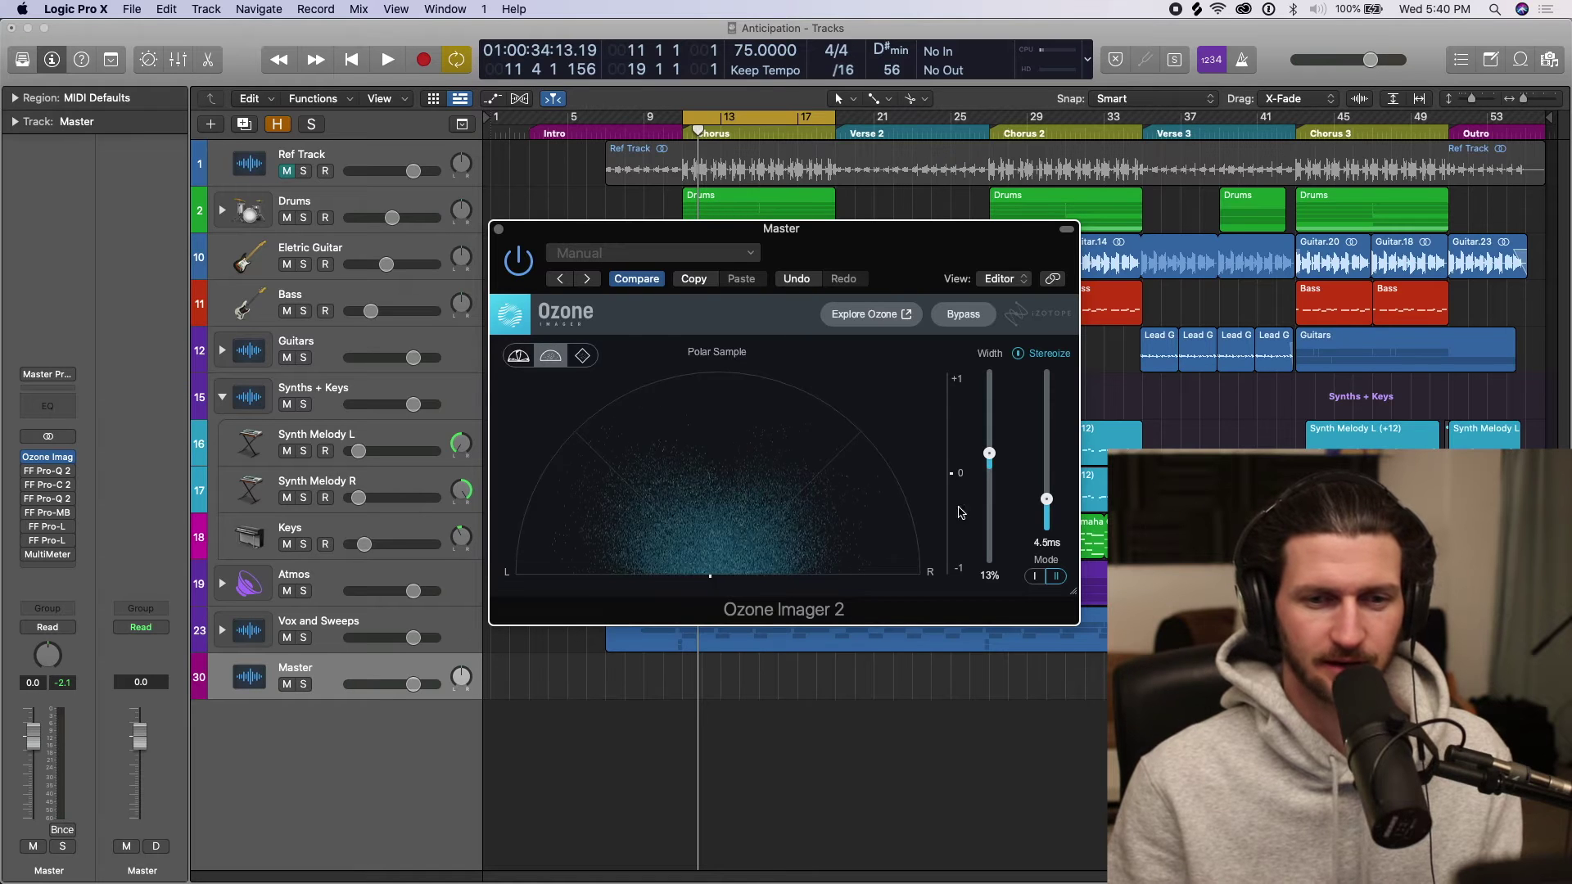
# Step: Raise the width to 88% and Stereoize to 17.9 ms while listening
pyautogui.moveTo(989, 453); pyautogui.dragTo(989, 451)
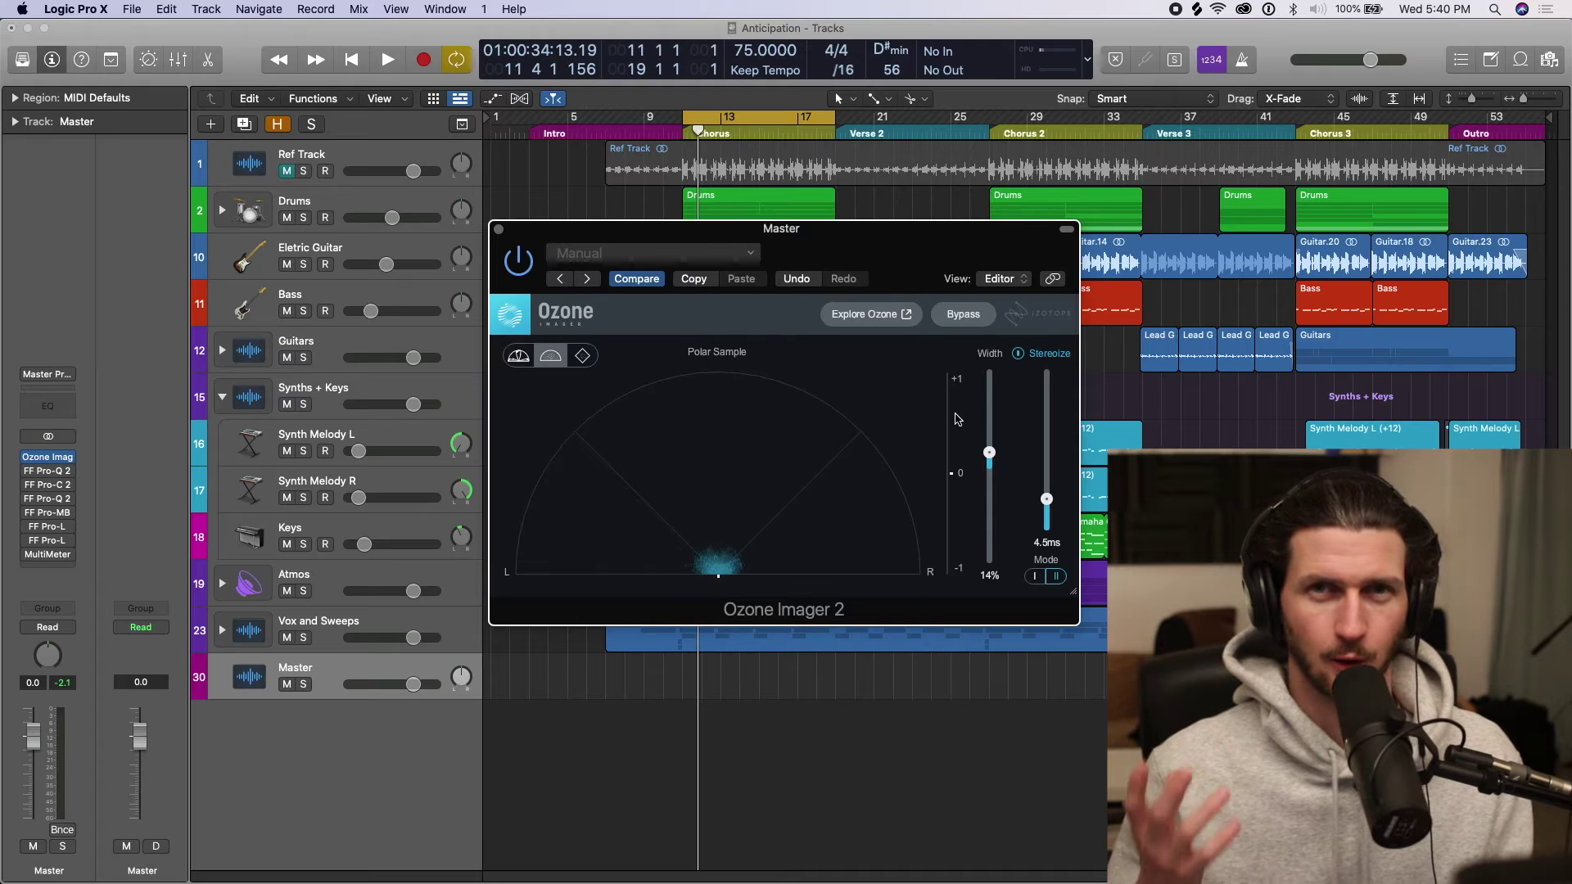
pyautogui.press('space')
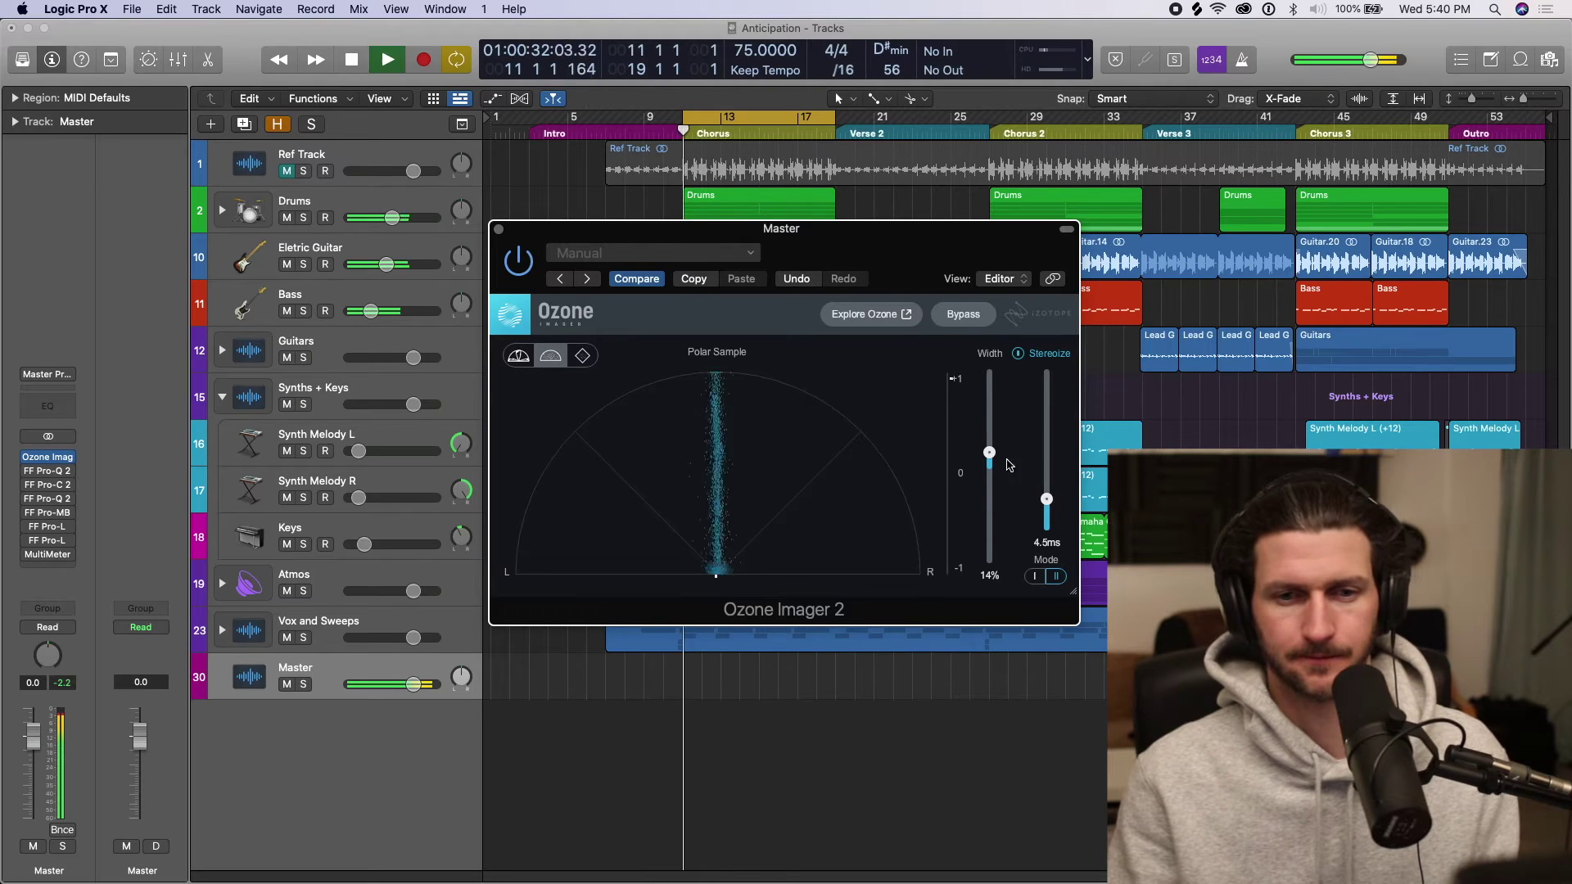
pyautogui.moveTo(989, 452); pyautogui.dragTo(989, 399)
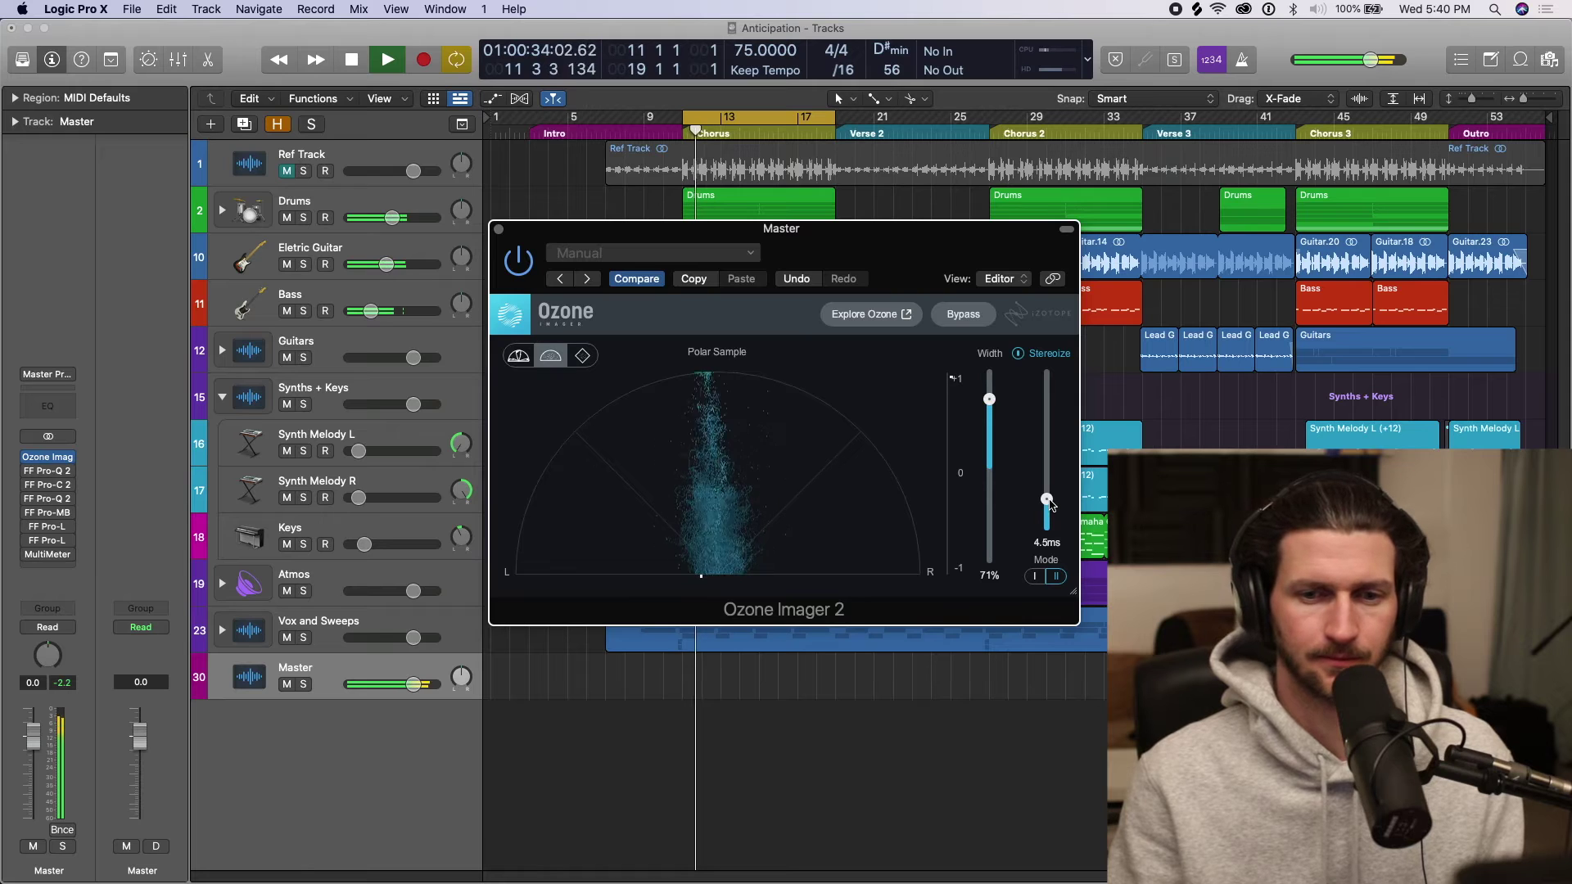
pyautogui.moveTo(1046, 499); pyautogui.dragTo(1046, 443)
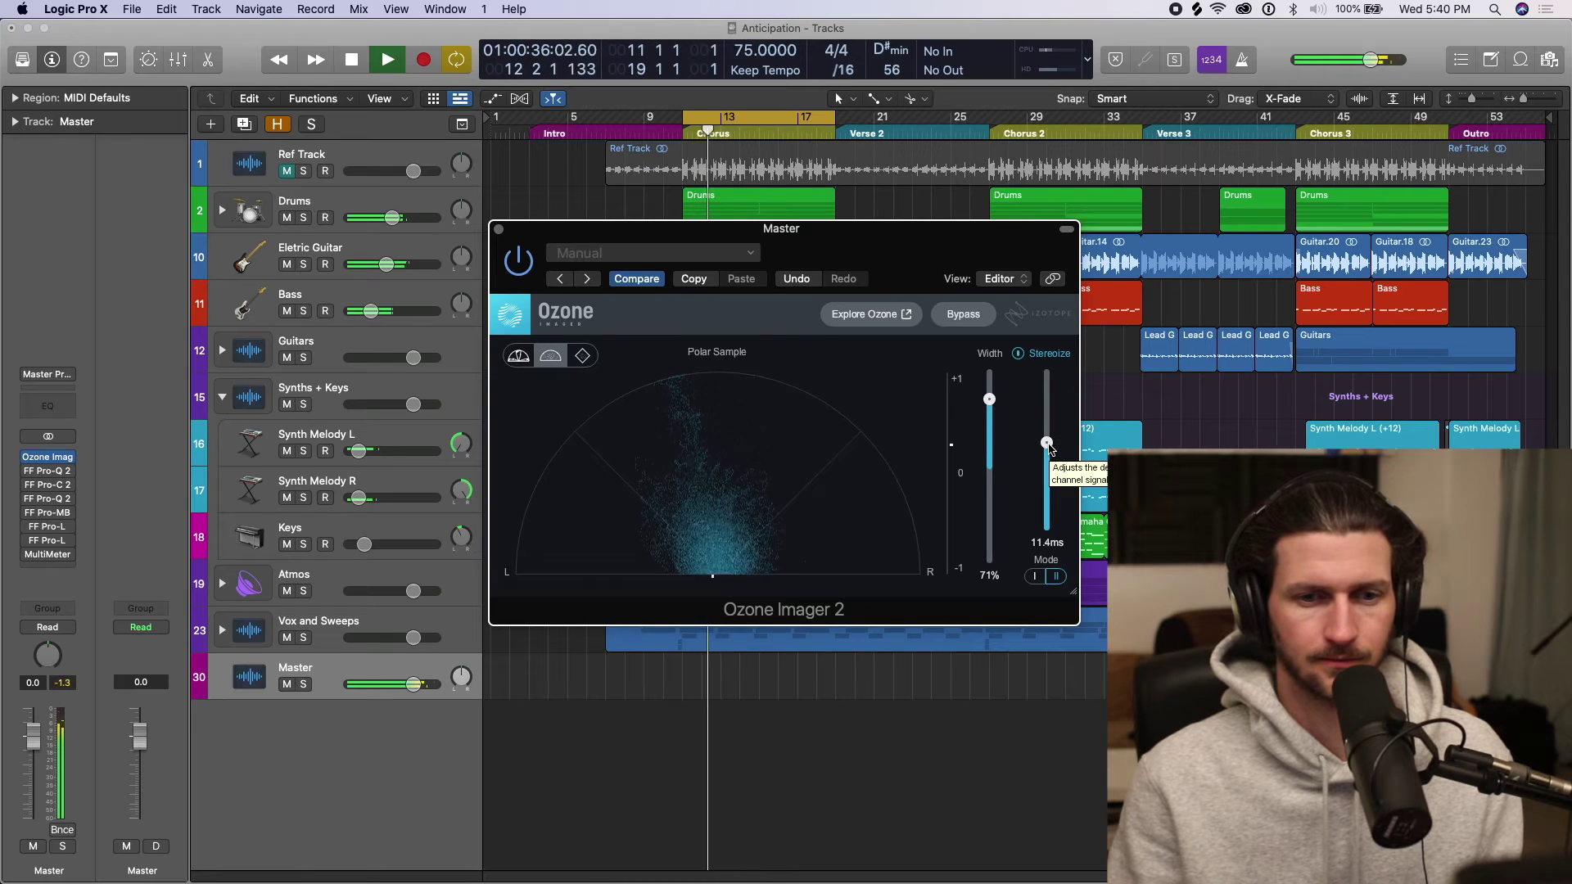
pyautogui.moveTo(1046, 443); pyautogui.dragTo(989, 393)
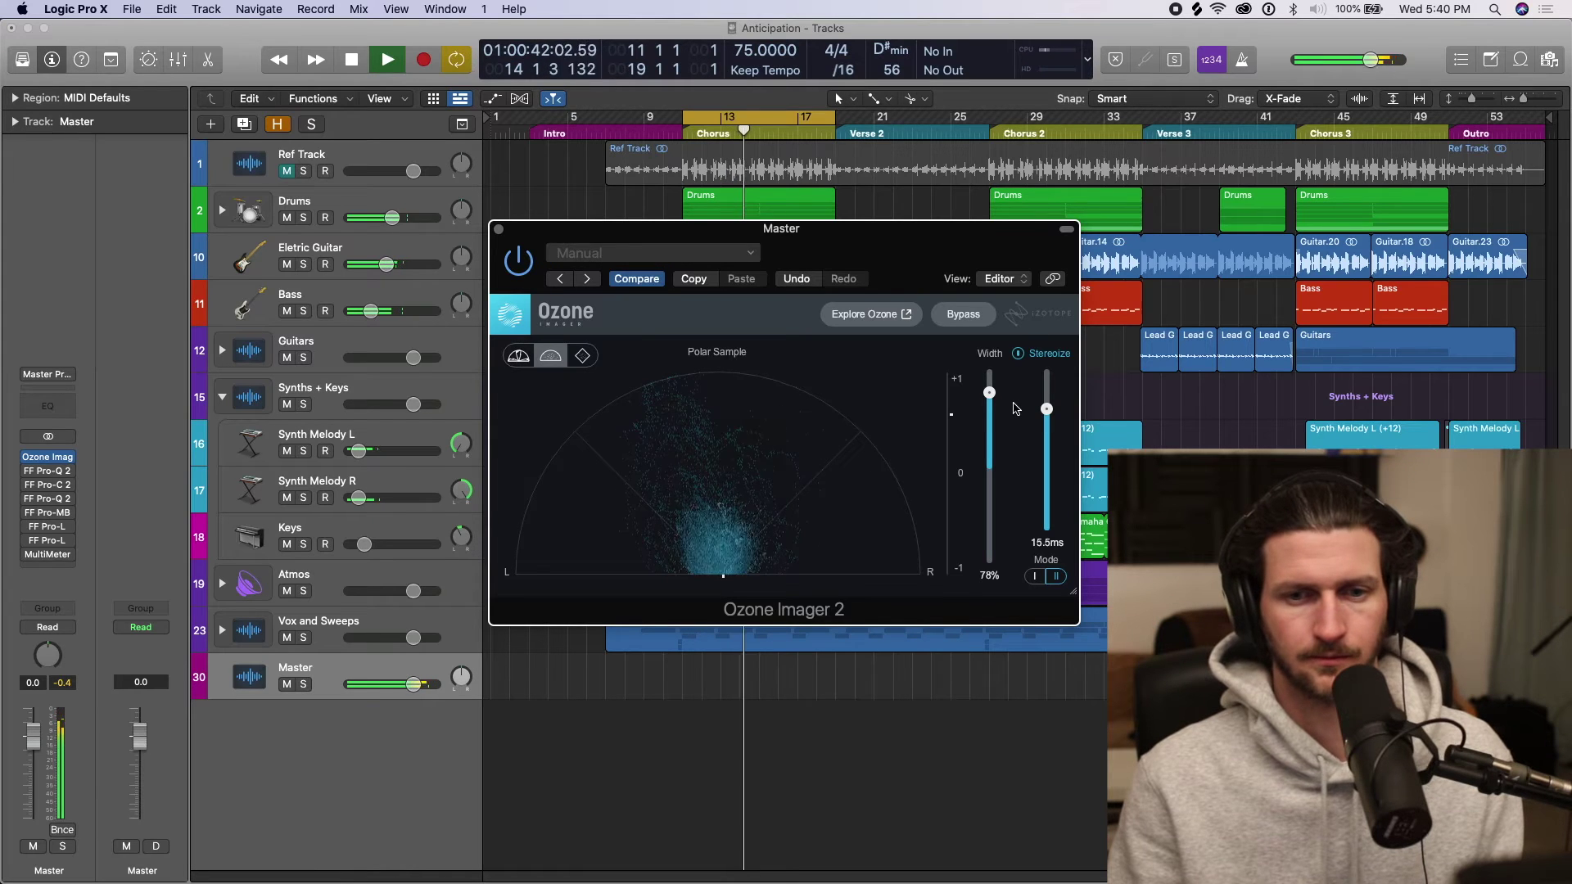
pyautogui.moveTo(1046, 410); pyautogui.dragTo(993, 385)
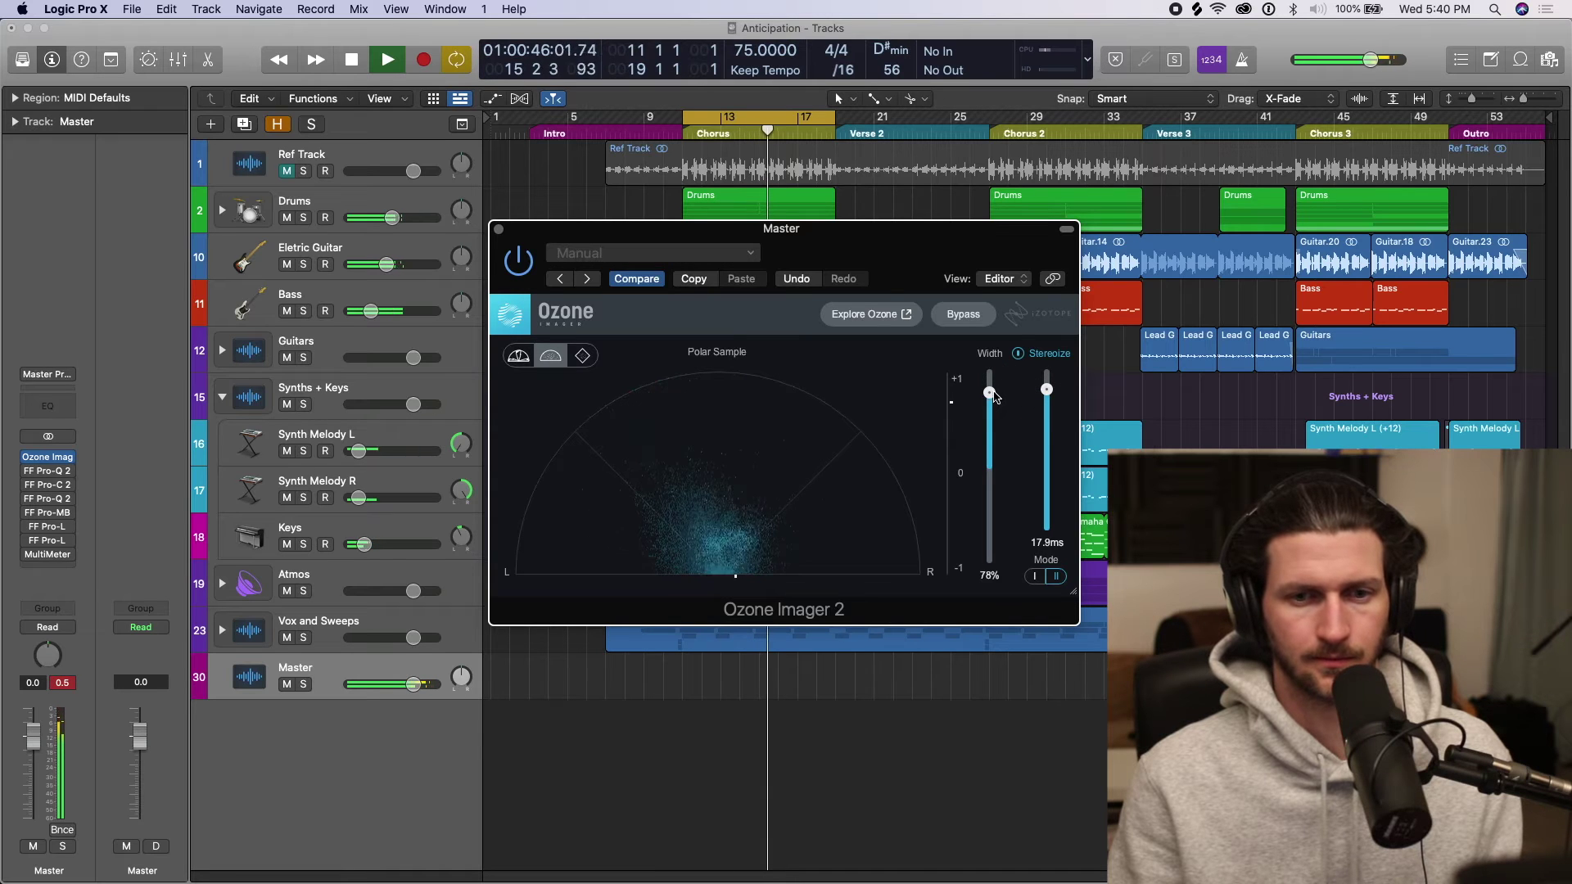
pyautogui.press('space')
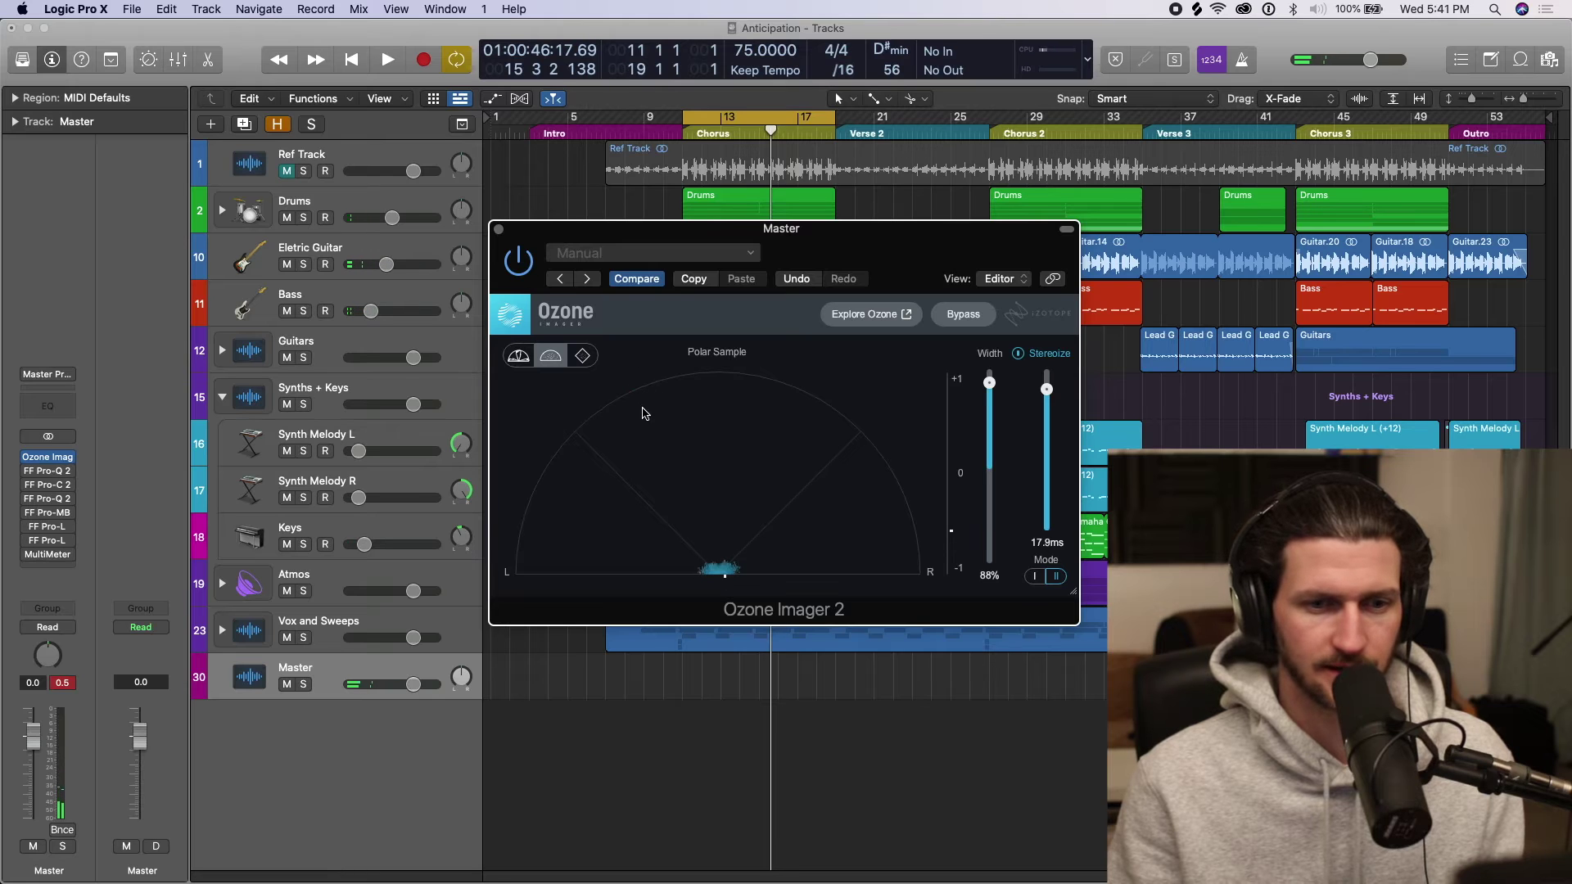
# Step: Pull the width down to 21% and Stereoize to about 5.8 ms, then play the chorus
pyautogui.moveTo(989, 383)
pyautogui.mouseDown()
pyautogui.moveTo(989, 410)
pyautogui.moveTo(989, 373)
pyautogui.mouseUp()
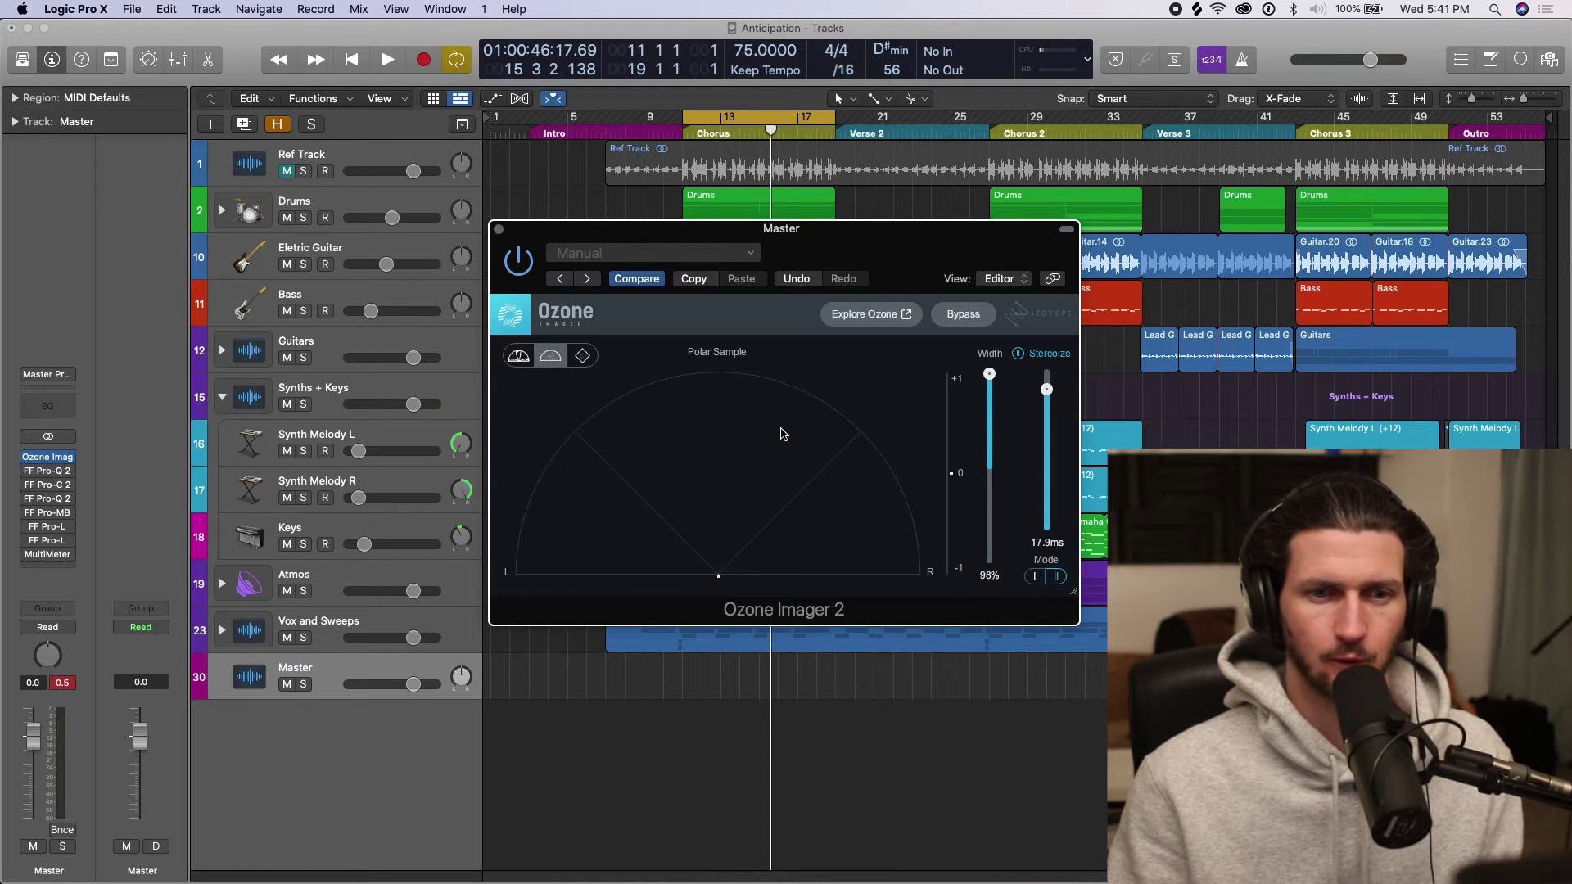
pyautogui.moveTo(989, 374); pyautogui.dragTo(989, 446)
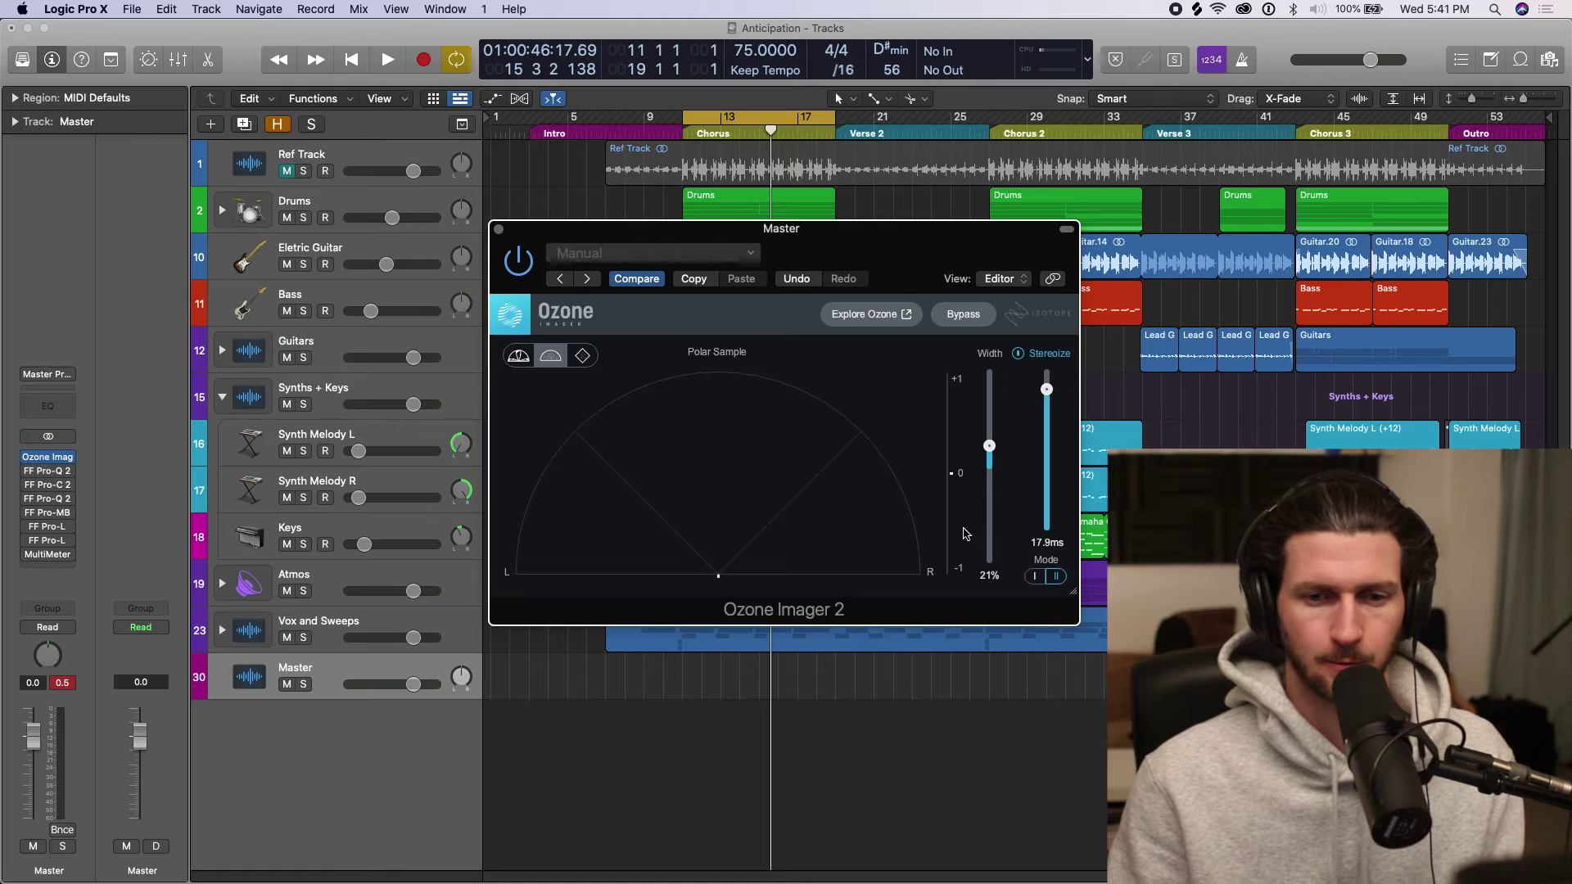
pyautogui.moveTo(1046, 389); pyautogui.dragTo(1050, 494)
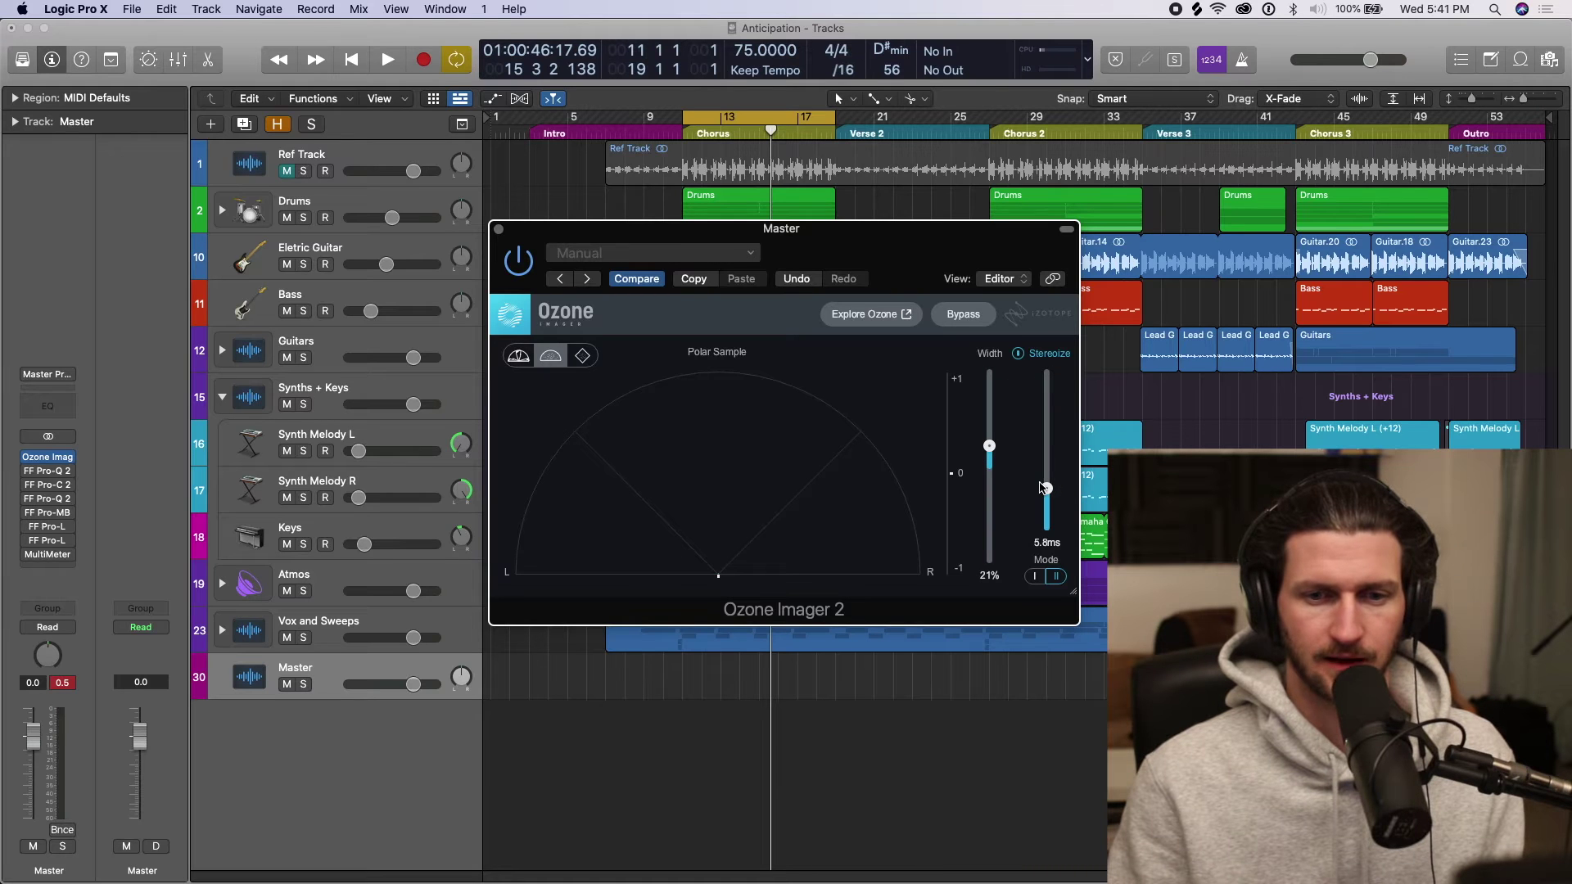
pyautogui.press('space')
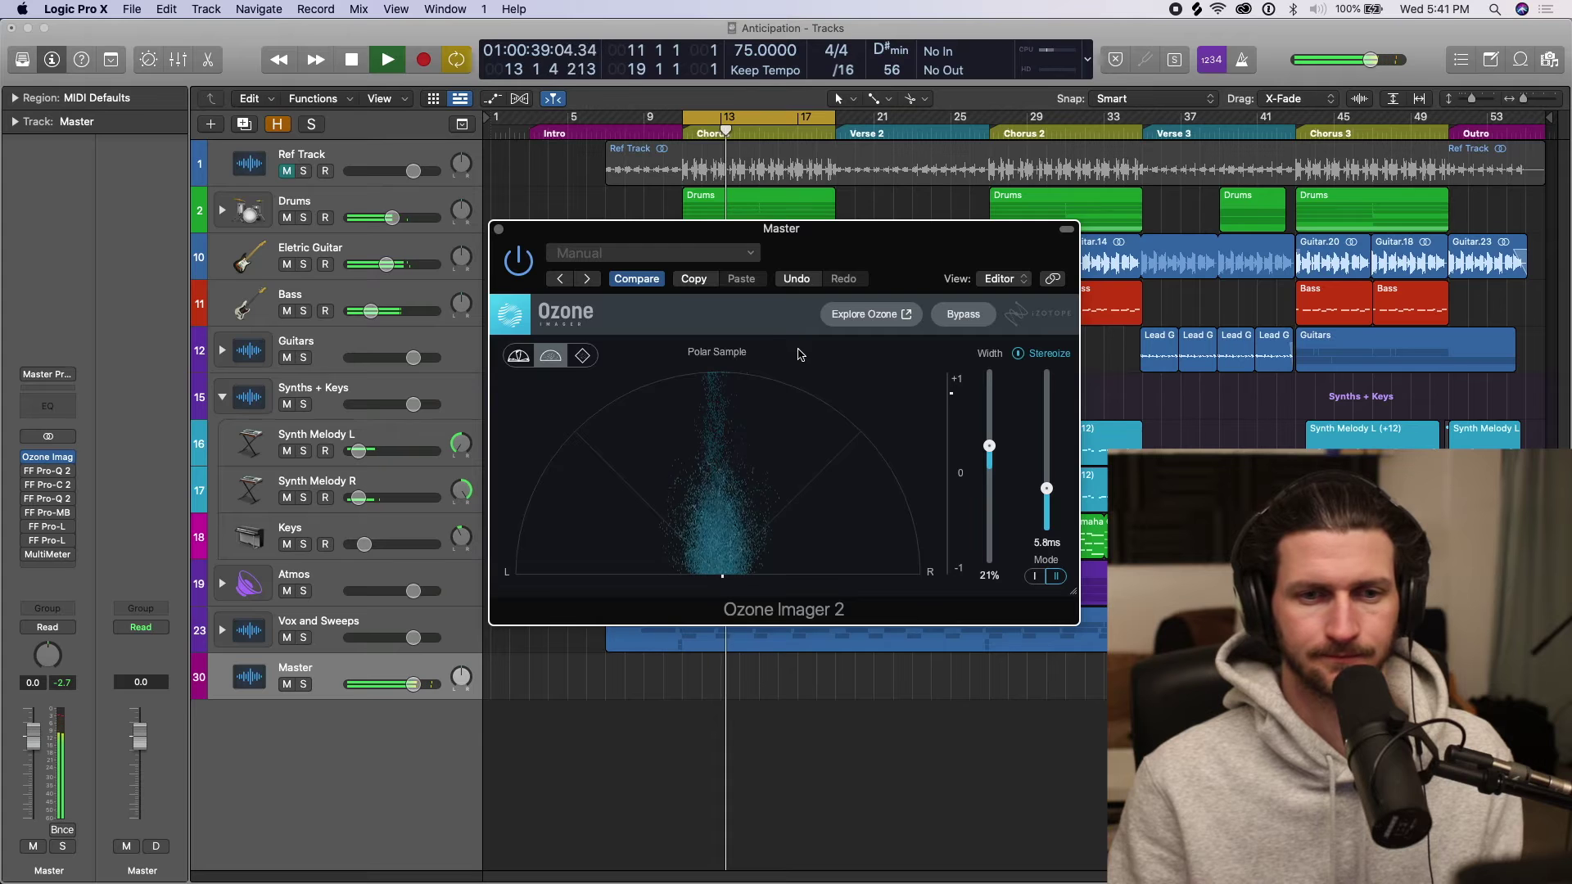
# Step: Stop playback, close Ozone Imager, and open the Master's first FF Pro-Q 2
pyautogui.press('space')
pyautogui.click(47, 457)
pyautogui.click(47, 471)
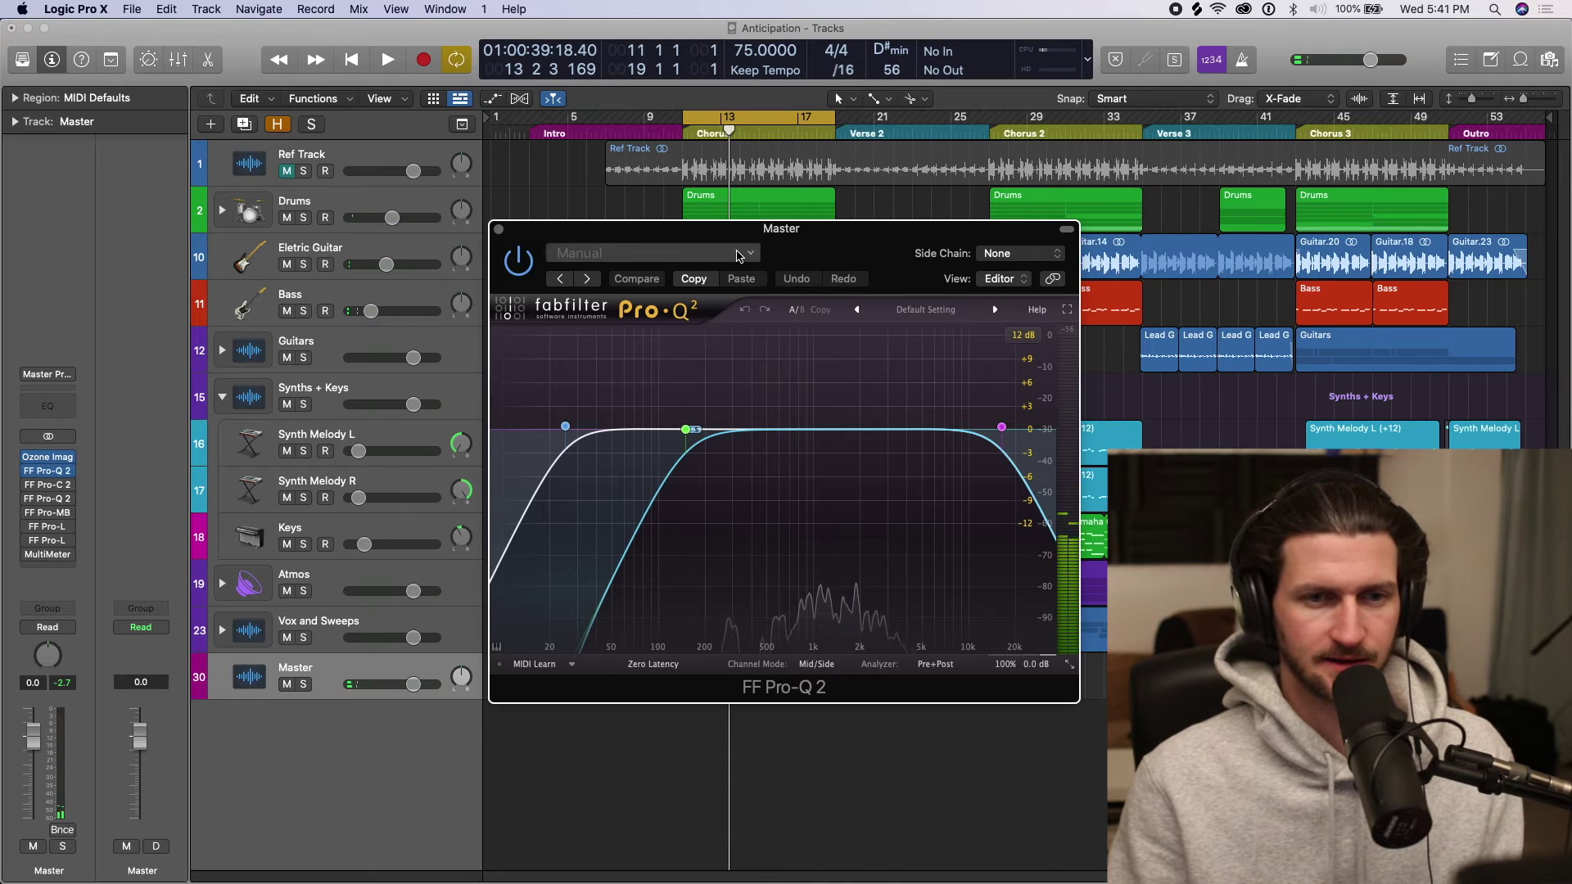
pyautogui.moveTo(844, 240); pyautogui.dragTo(843, 162)
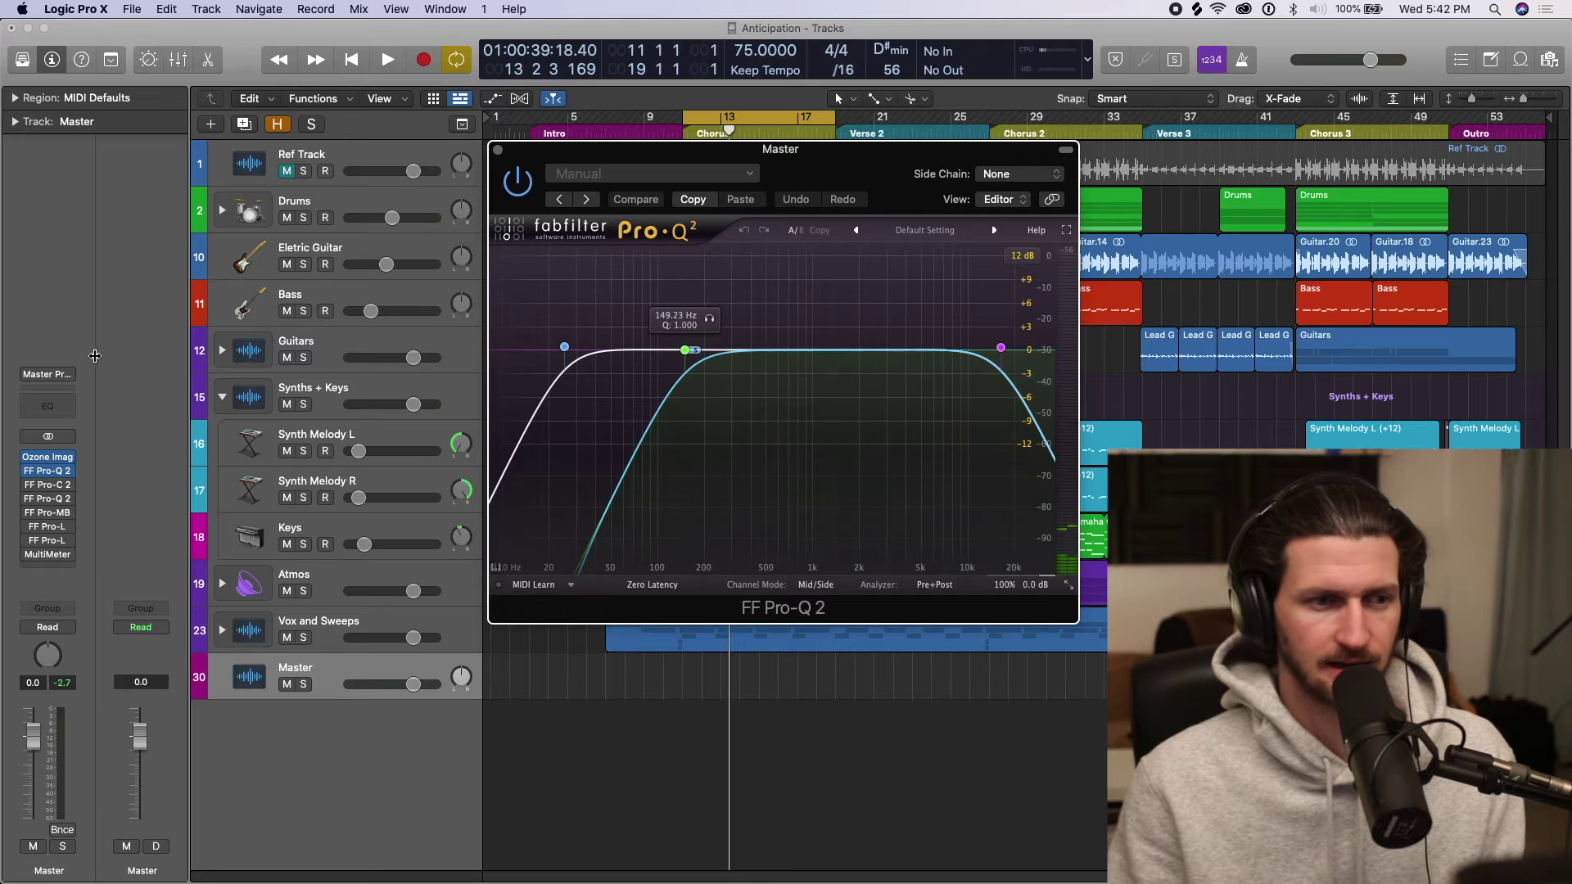
# Step: Inspect both Pro-Q 2 low-cut bands during playback, then bring up FF Pro-C 2
pyautogui.click(565, 348)
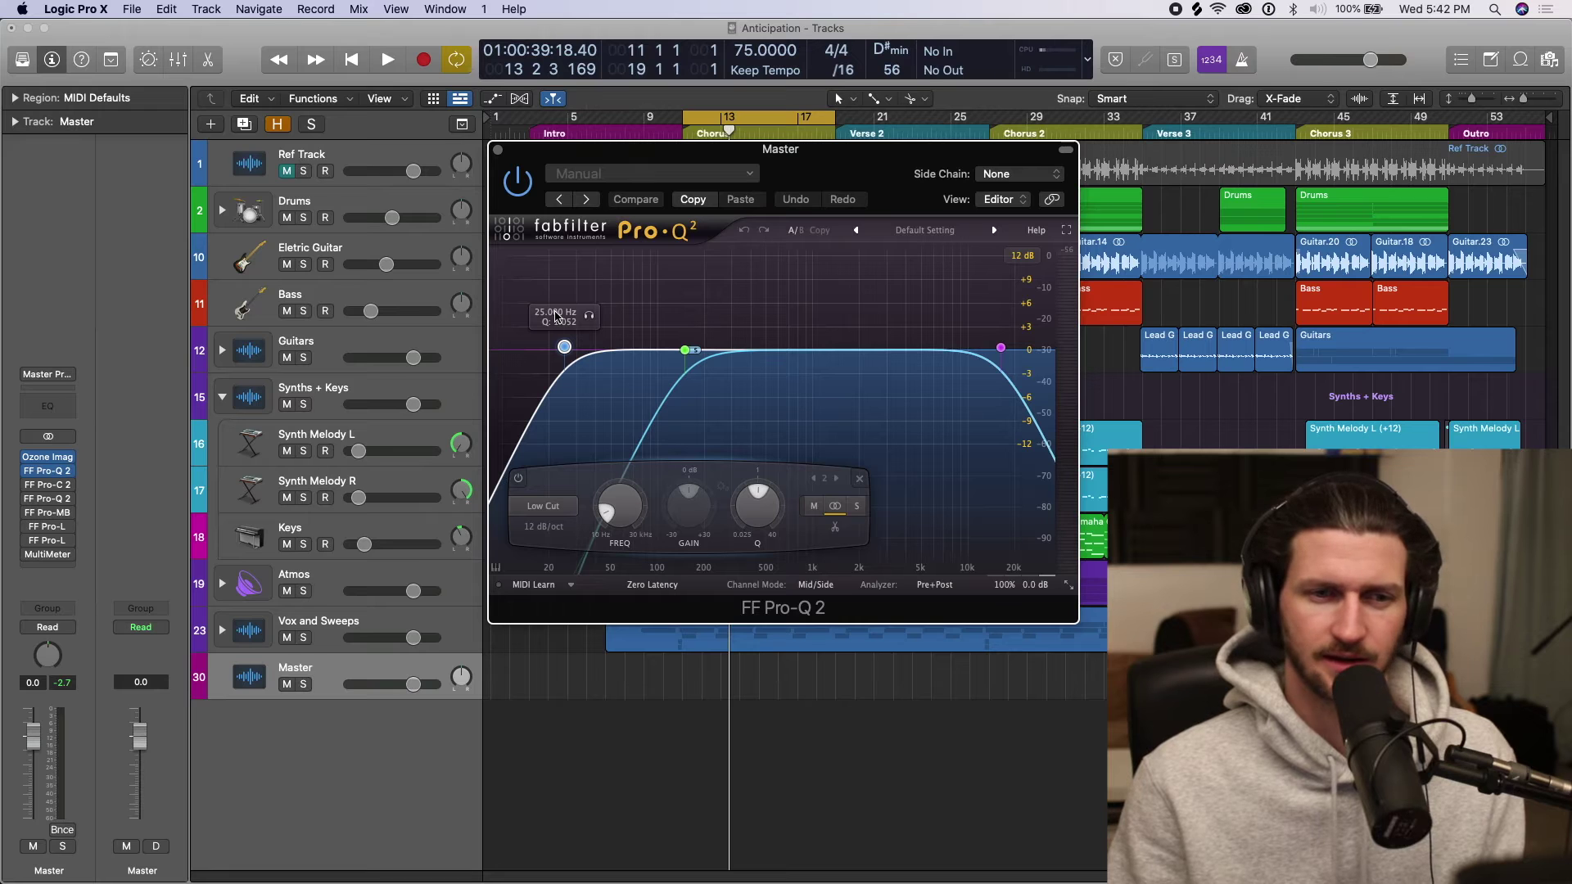
pyautogui.press('space')
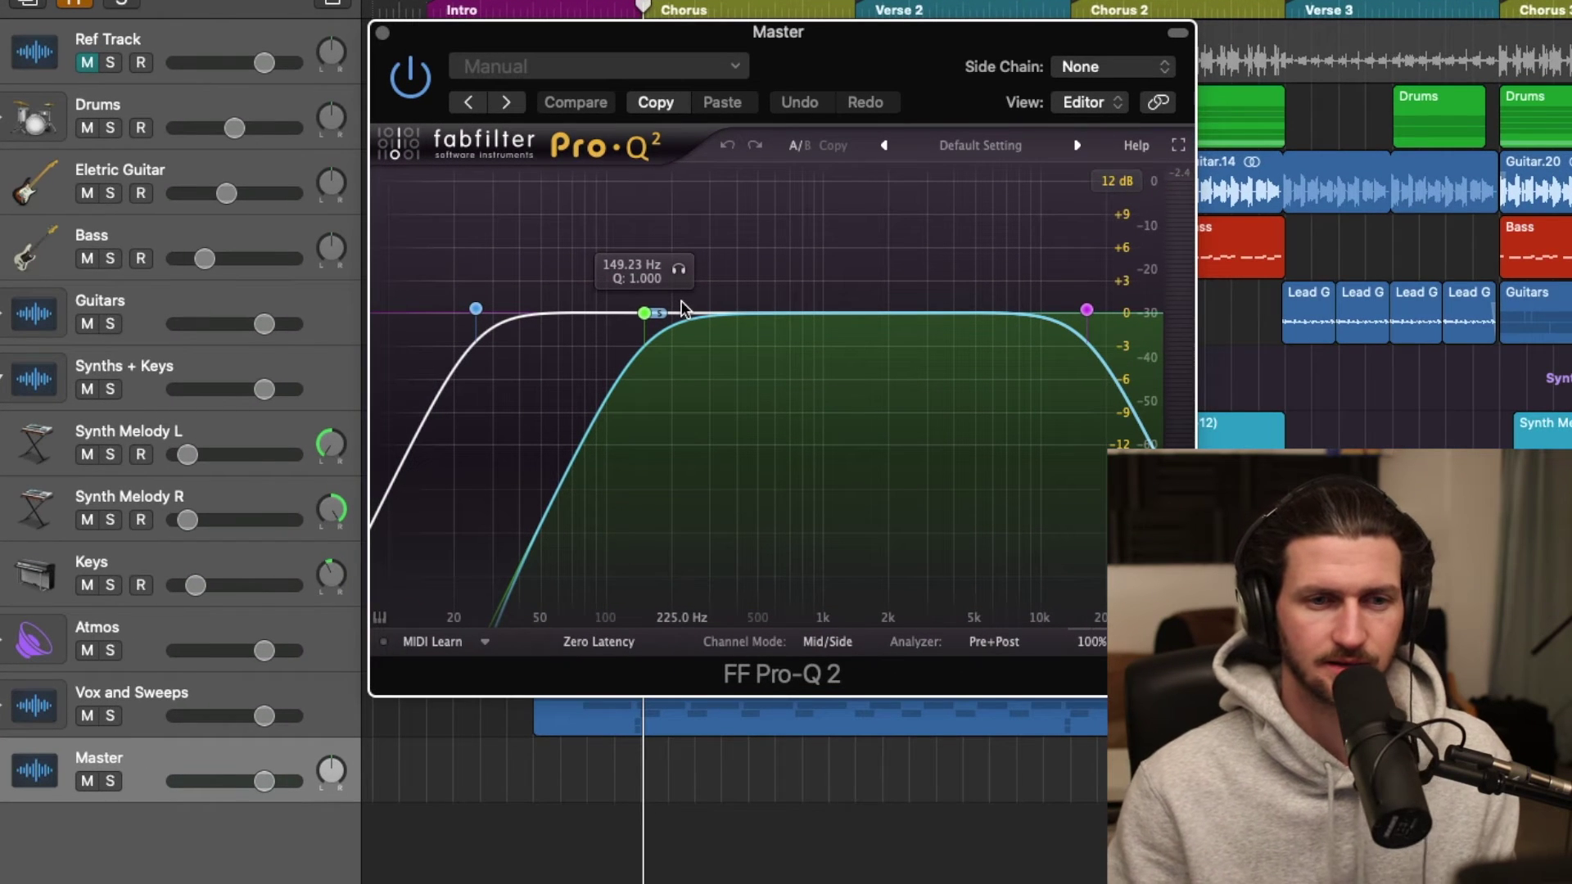
pyautogui.click(646, 312)
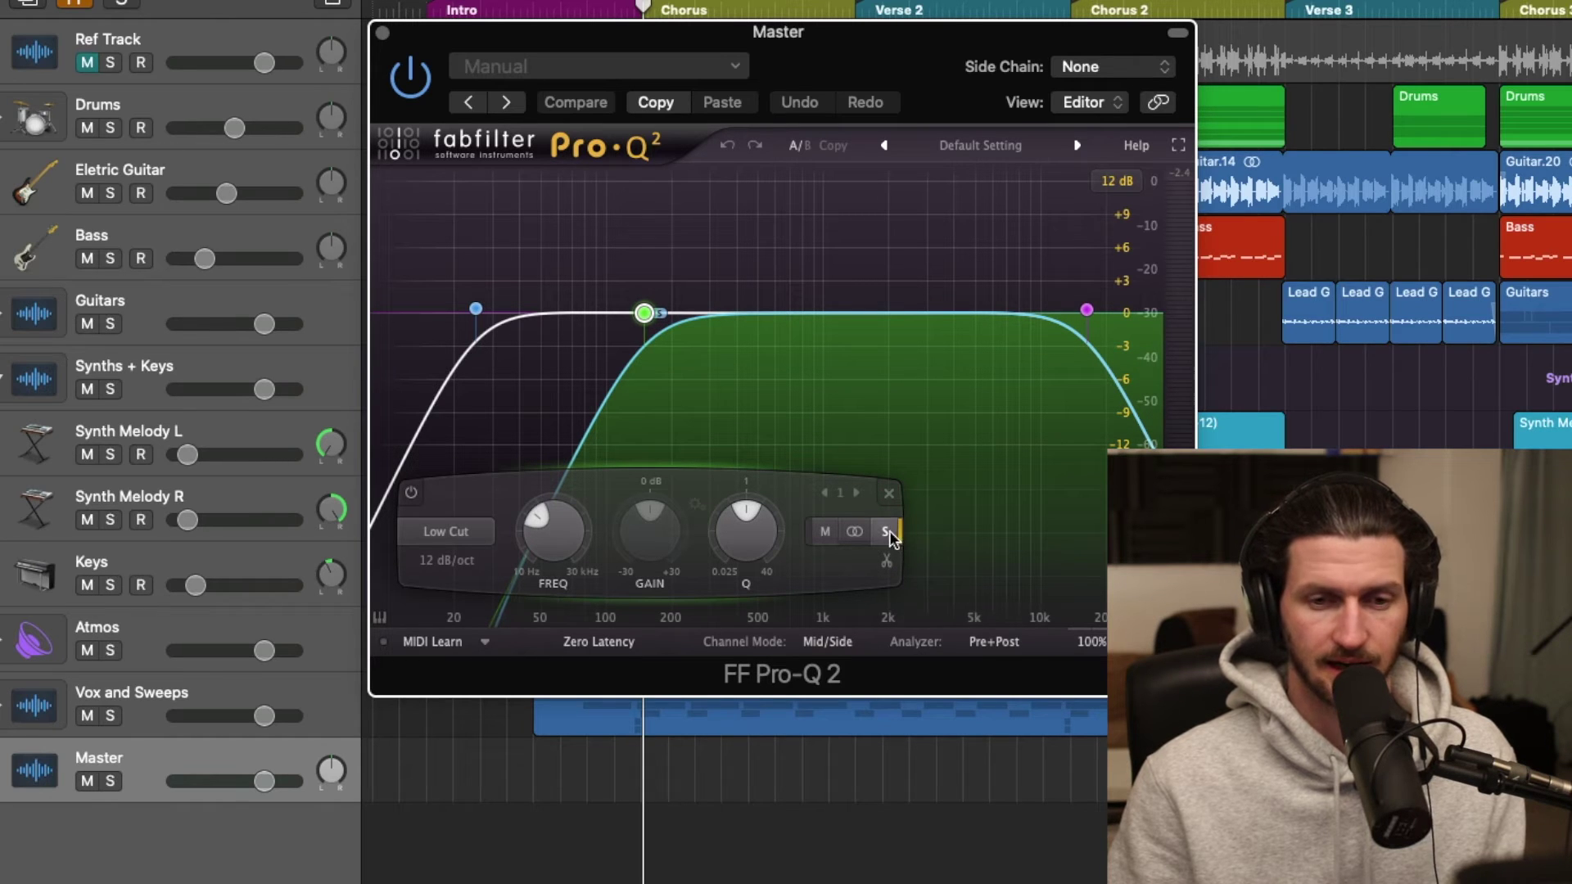
pyautogui.click(740, 277)
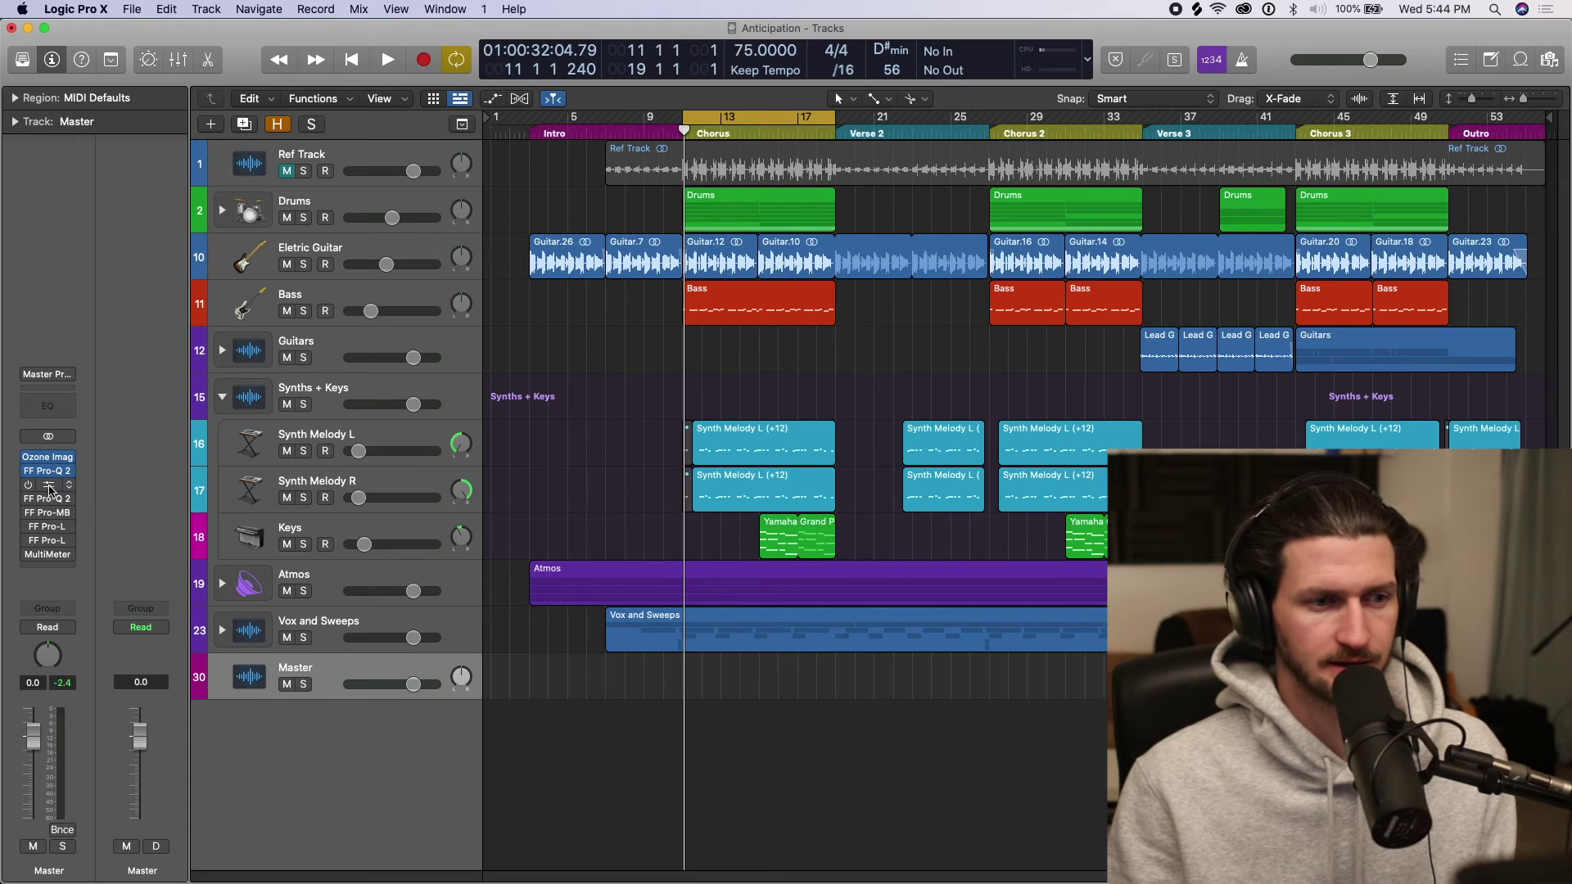
pyautogui.click(48, 486)
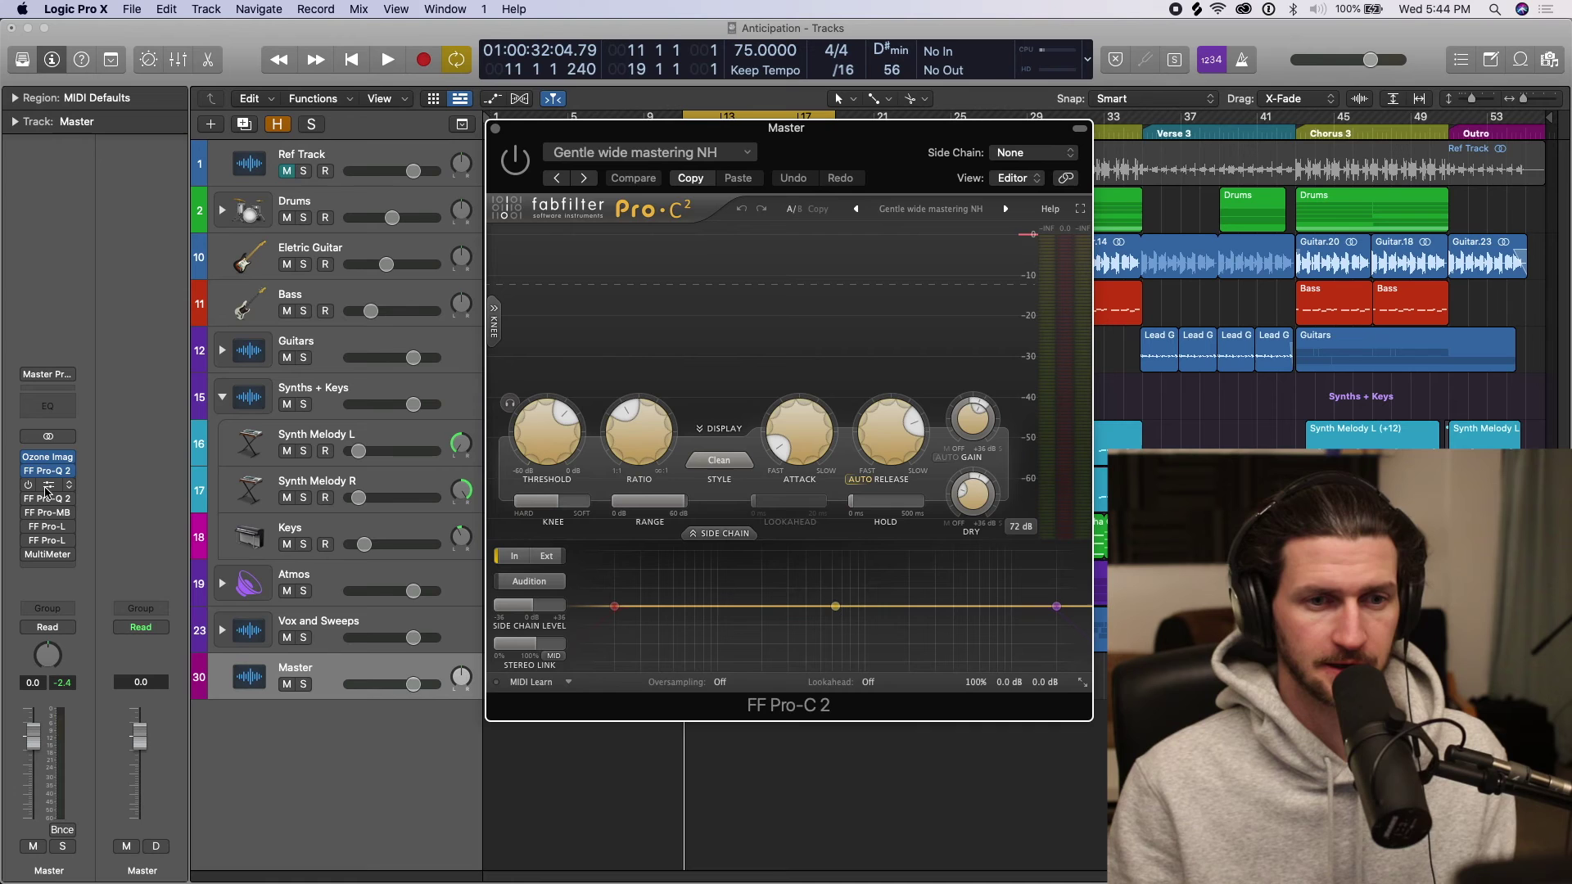
# Step: Switch on Pro-C 2 and load the Mastering preset Gentle wide mastering NH
pyautogui.click(515, 161)
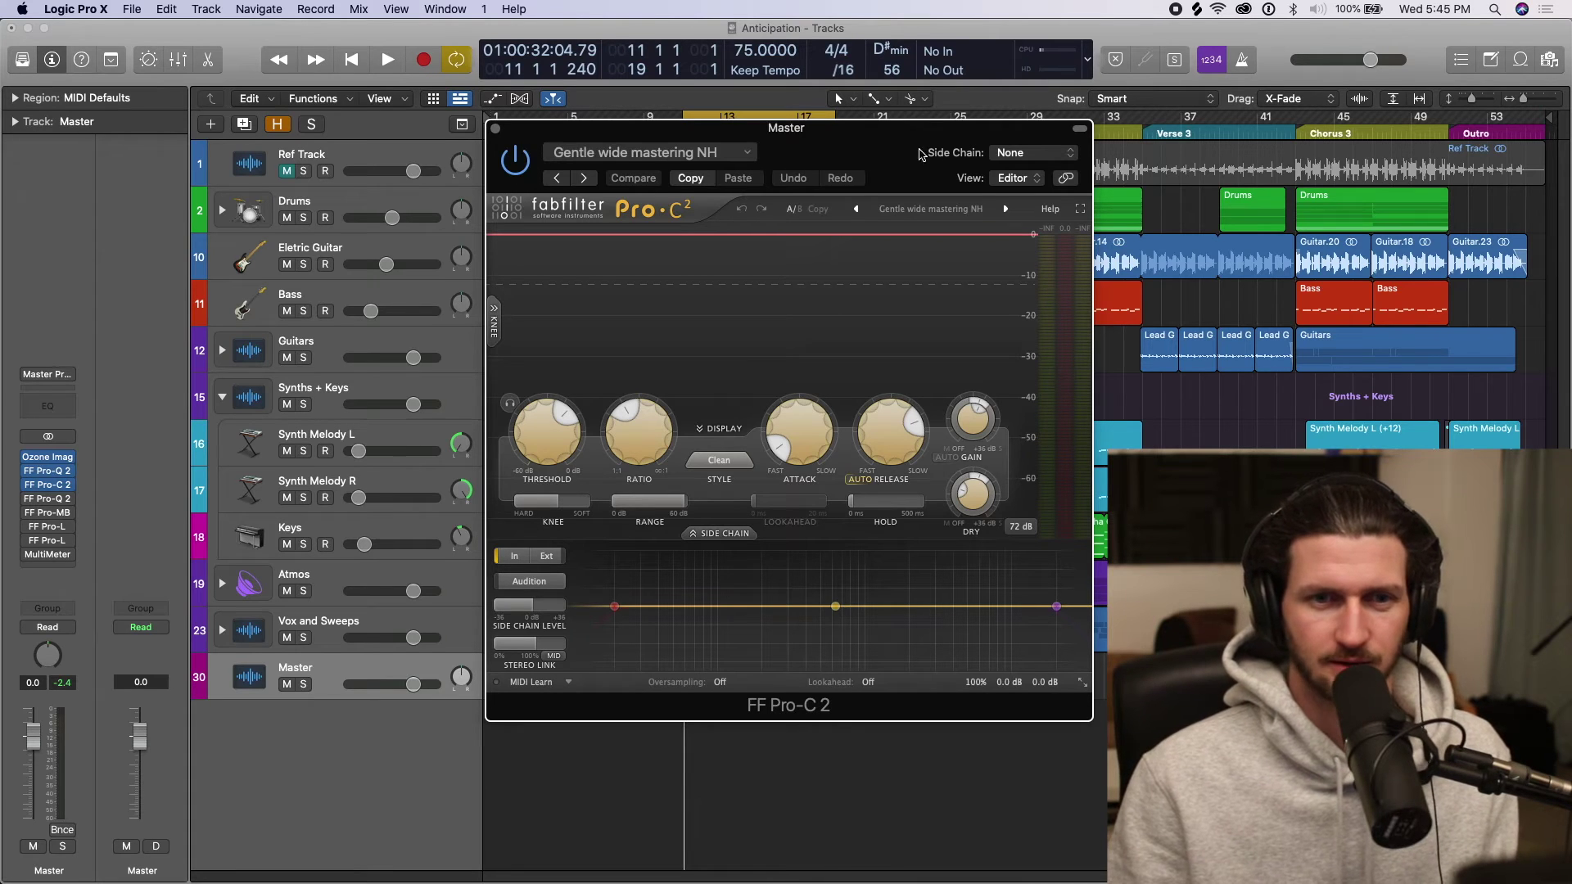
pyautogui.moveTo(848, 153); pyautogui.dragTo(845, 158)
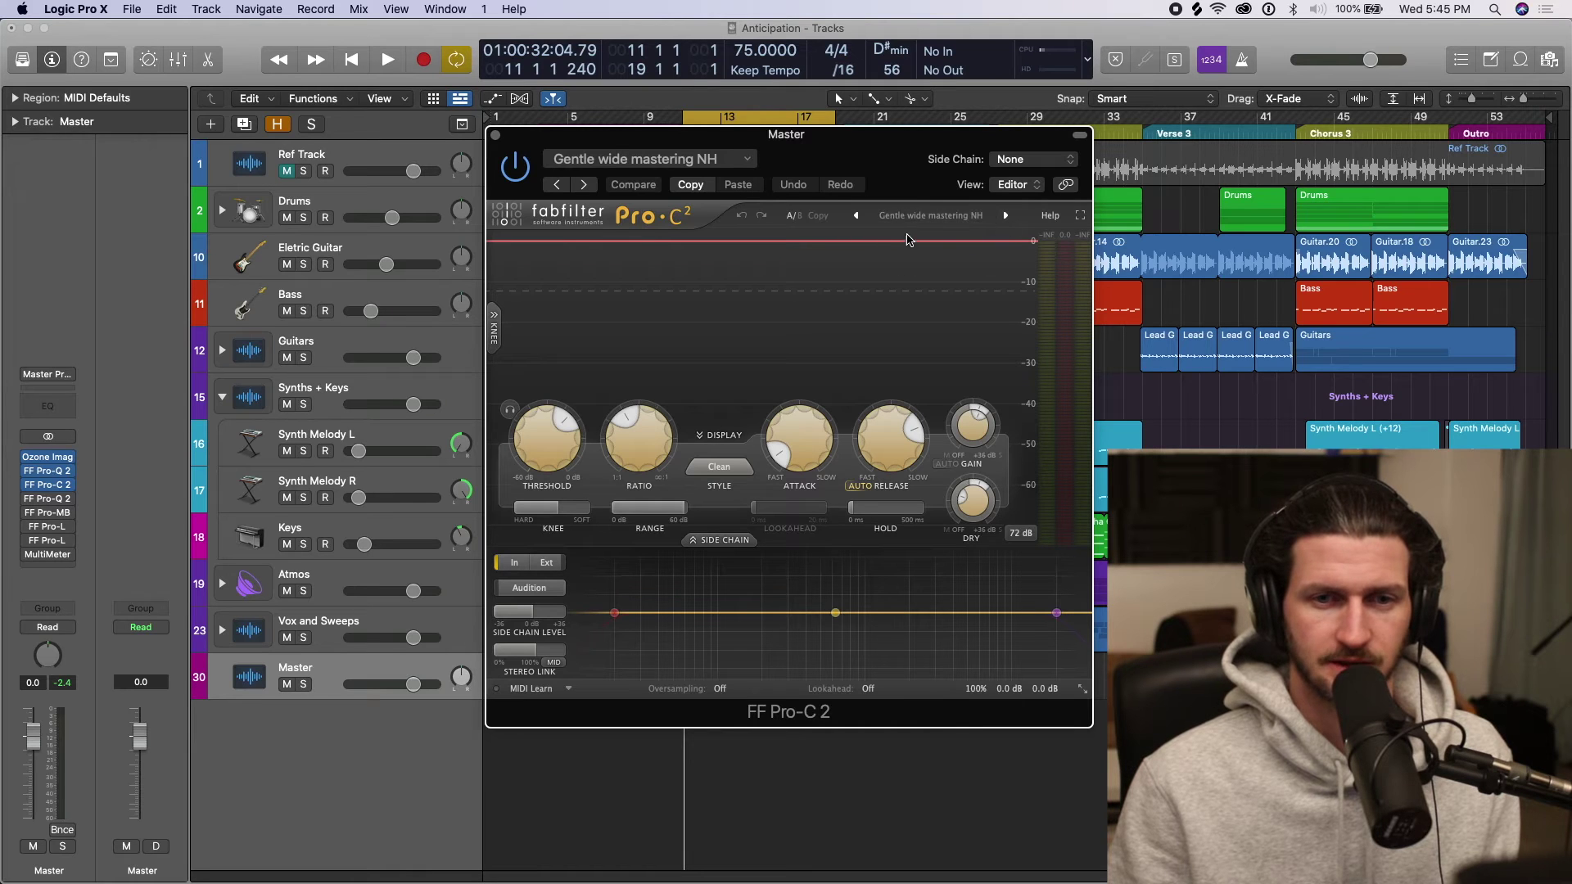
pyautogui.click(958, 217)
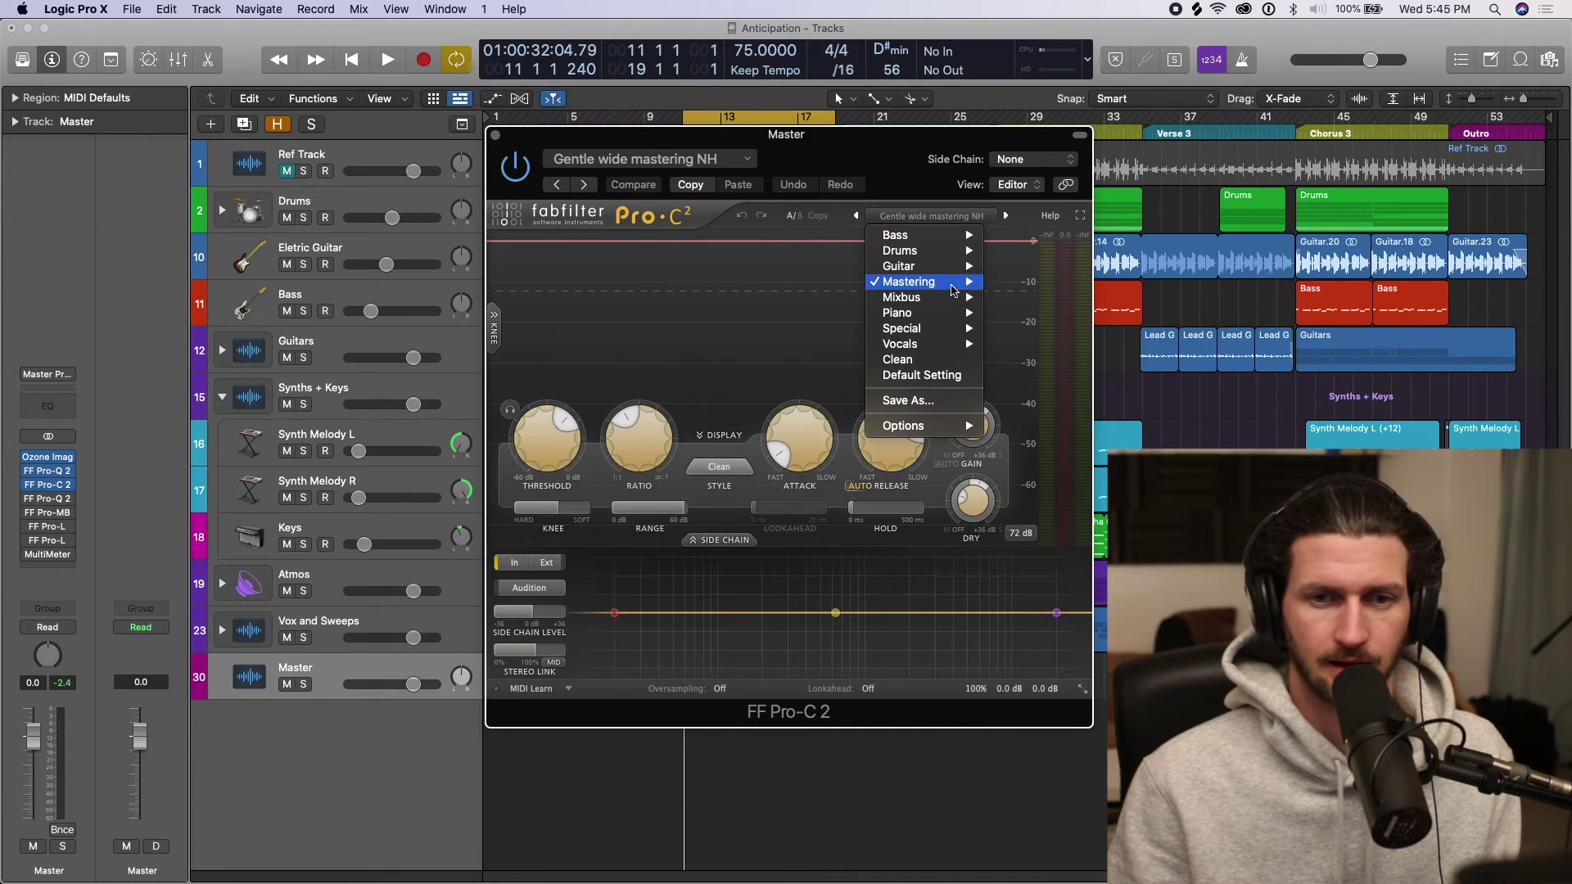
pyautogui.moveTo(941, 281)
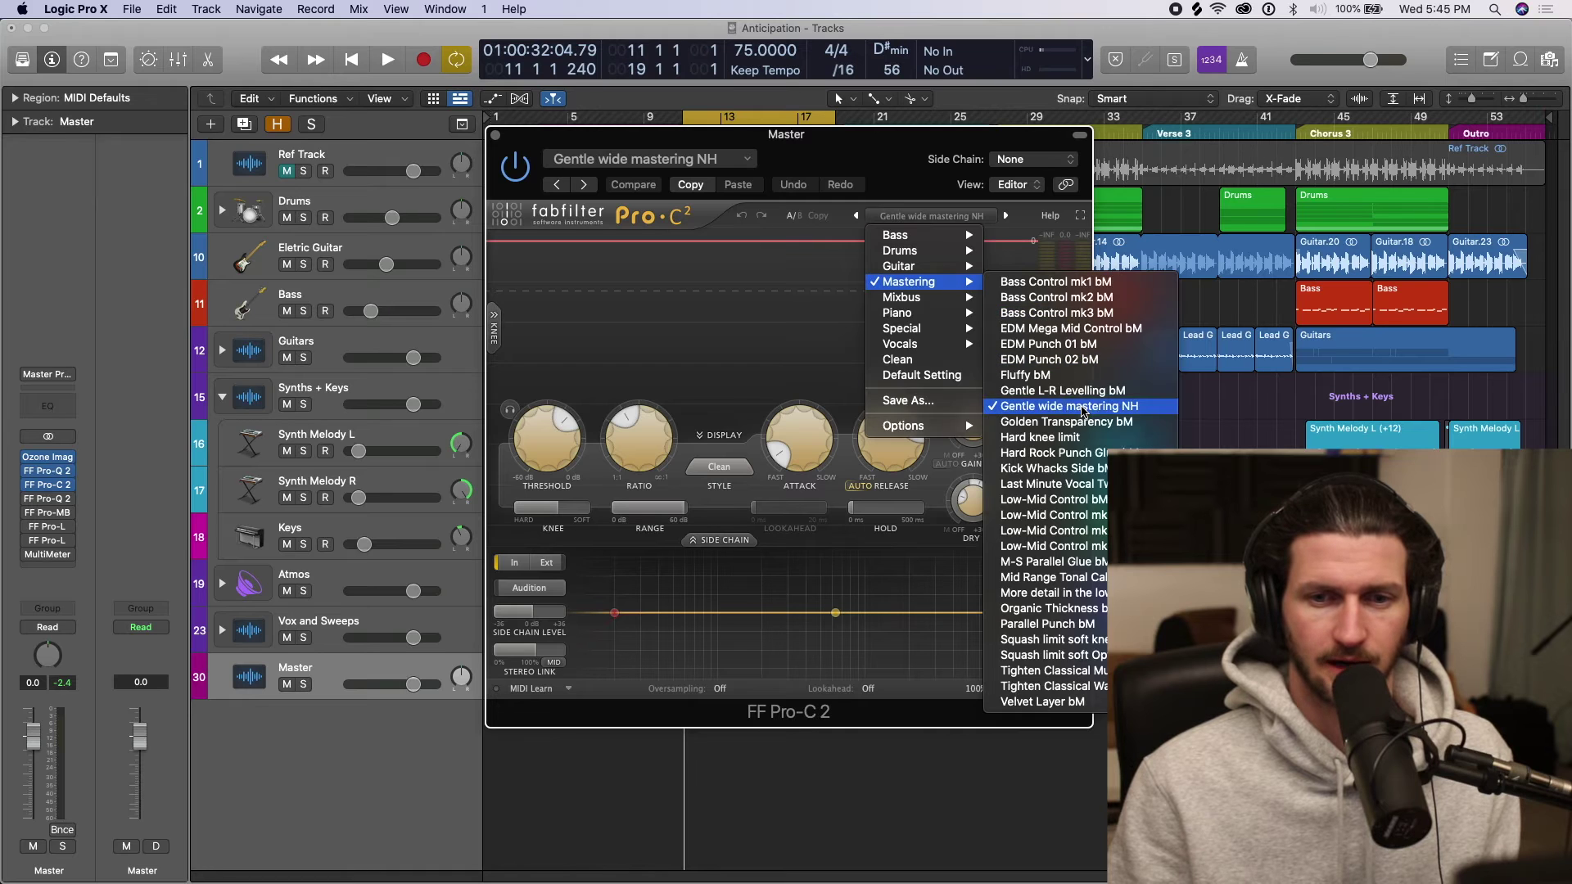
pyautogui.click(1082, 407)
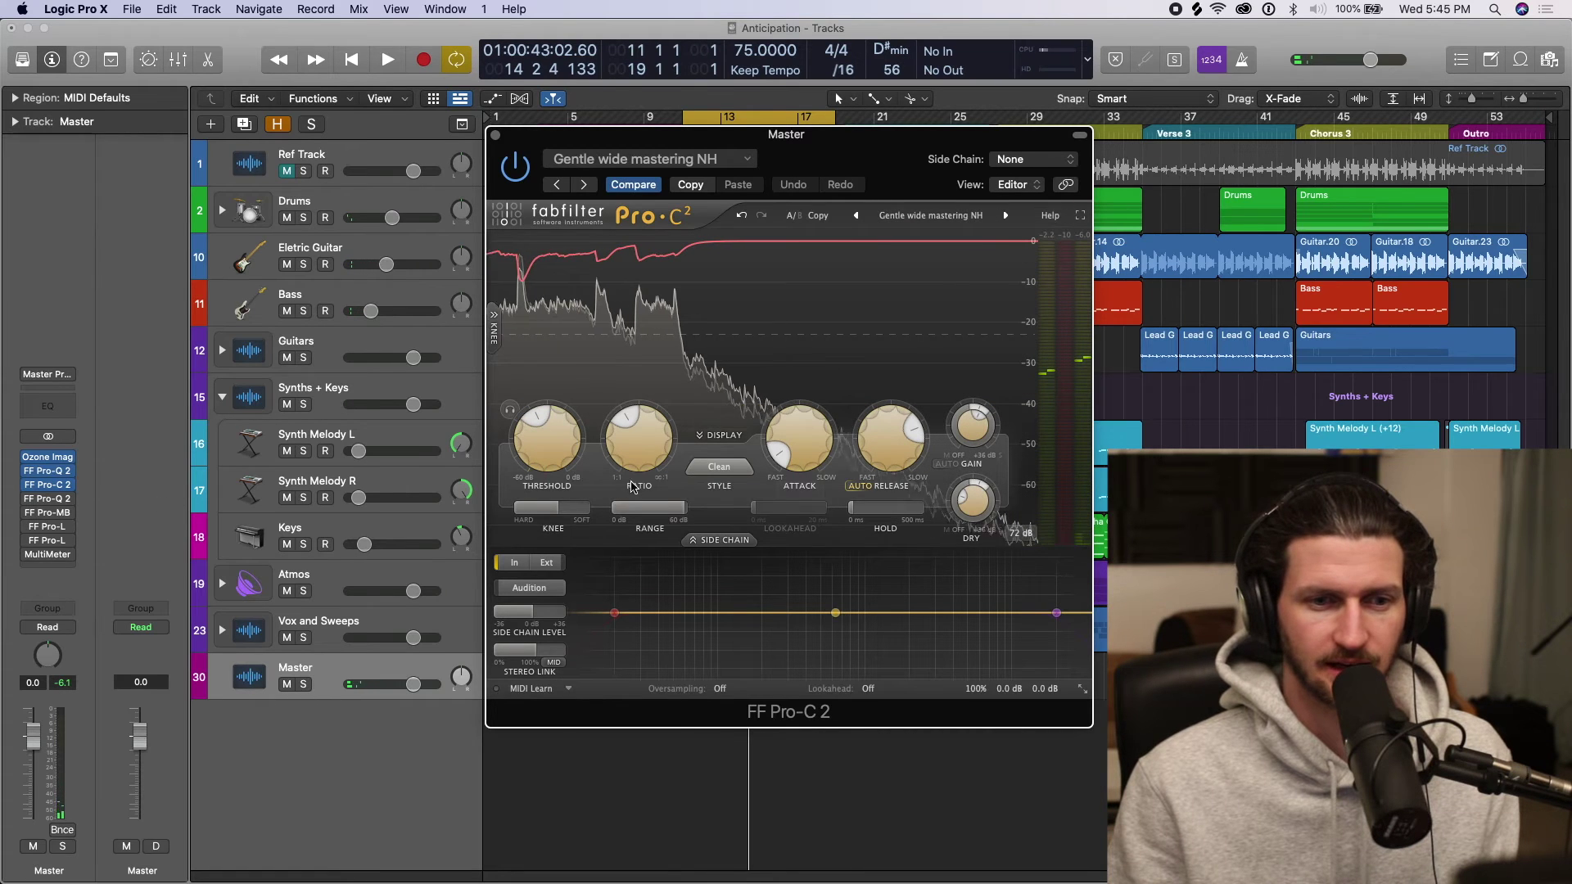
# Step: Set the ratio to about 2.06:1 and threshold to -14.68 dB, auditioning with playback
pyautogui.moveTo(625, 422); pyautogui.dragTo(642, 466)
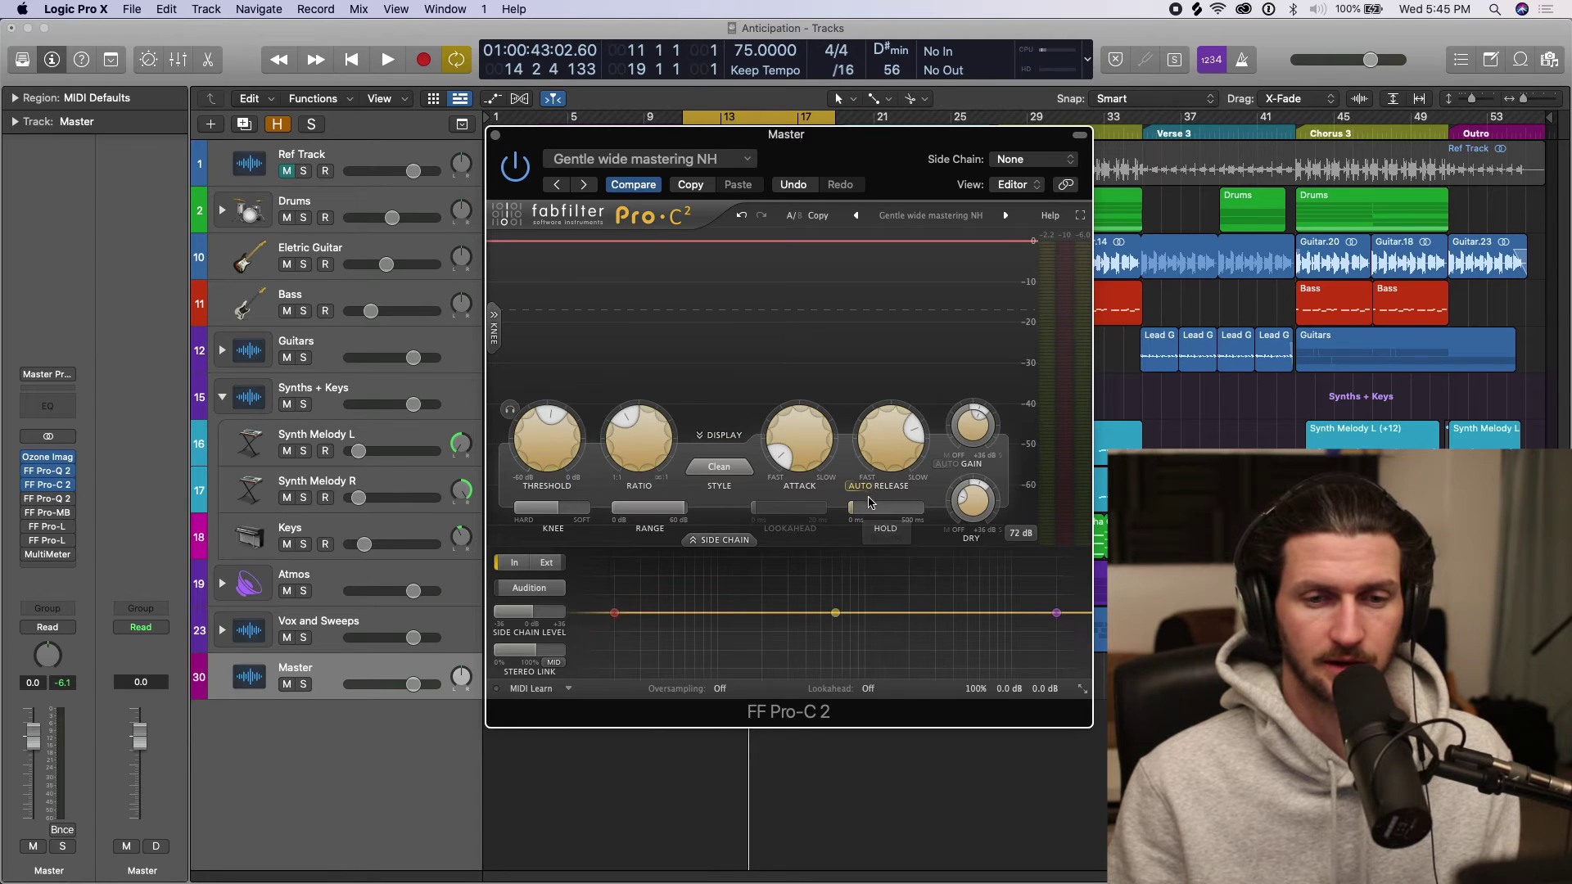
pyautogui.press('space')
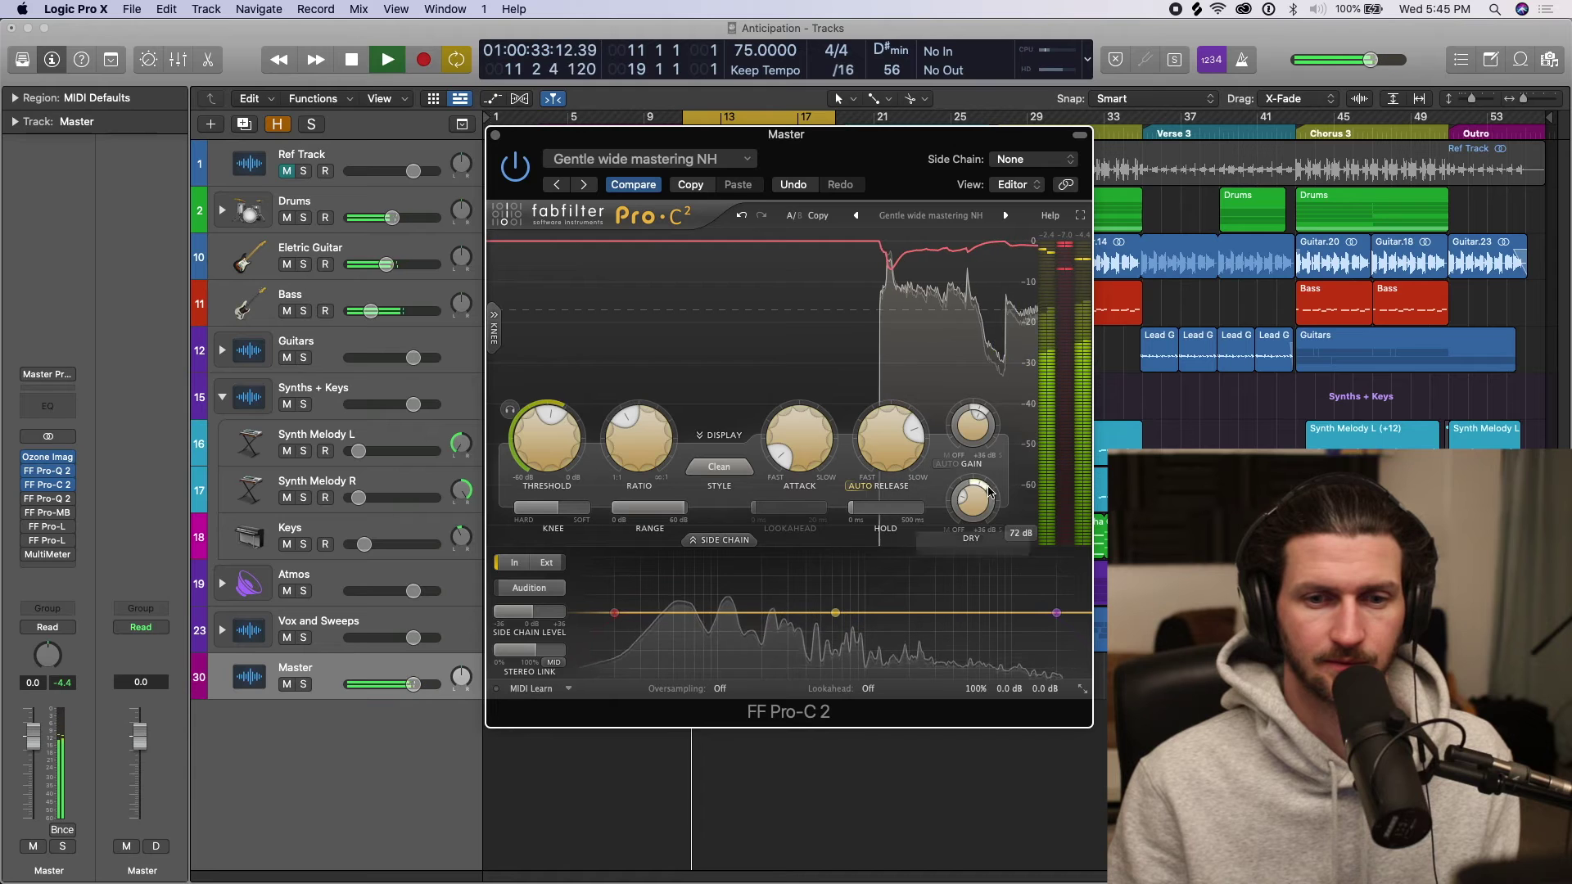
pyautogui.moveTo(991, 489)
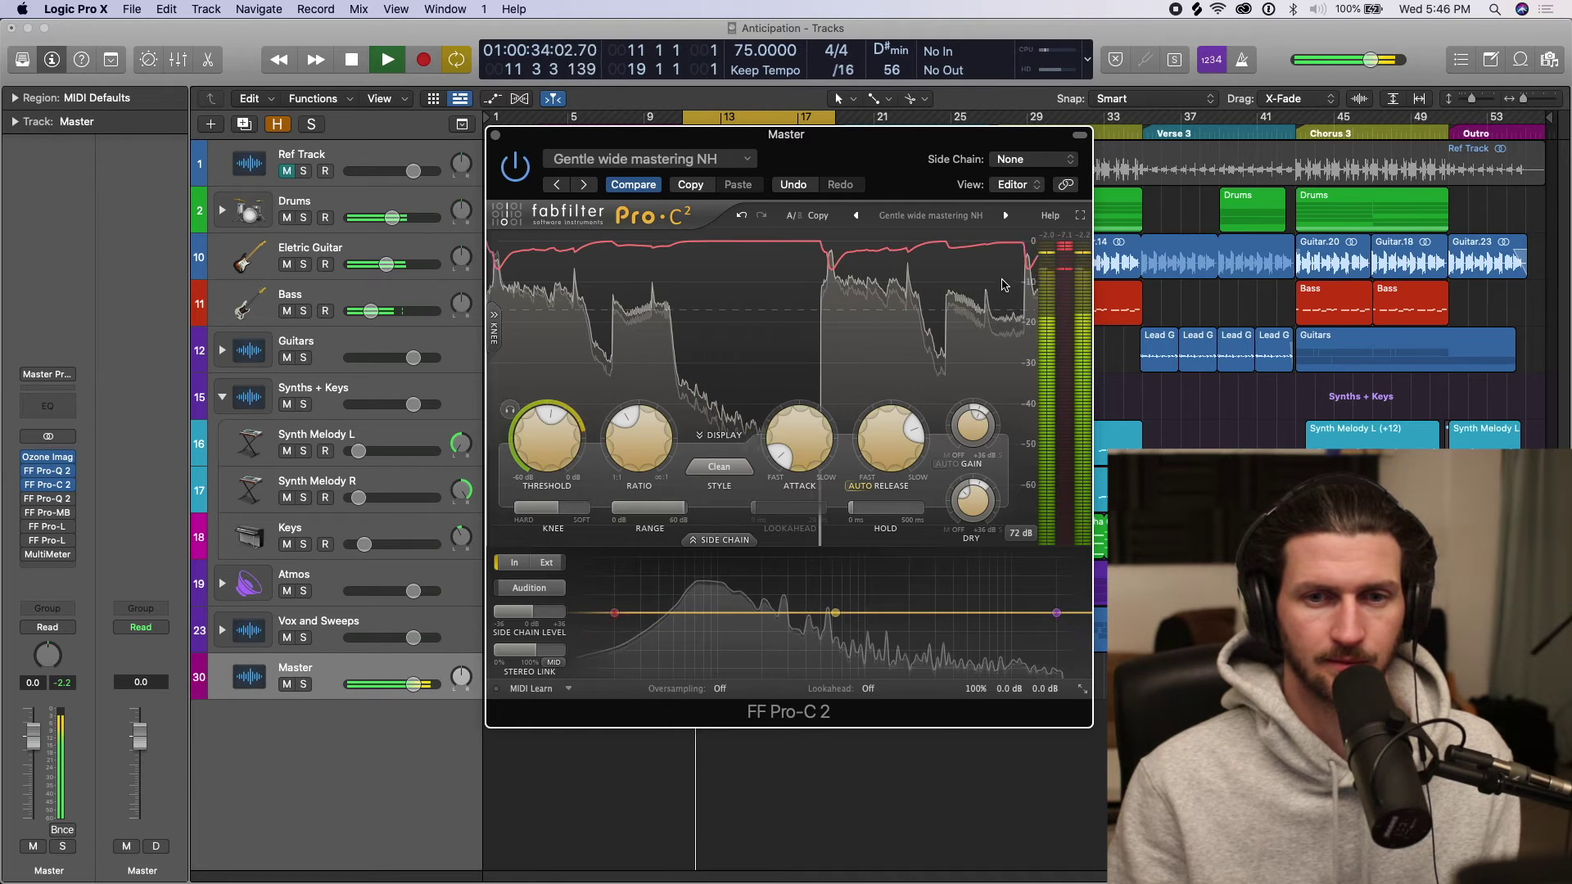
pyautogui.moveTo(550, 429); pyautogui.dragTo(566, 418)
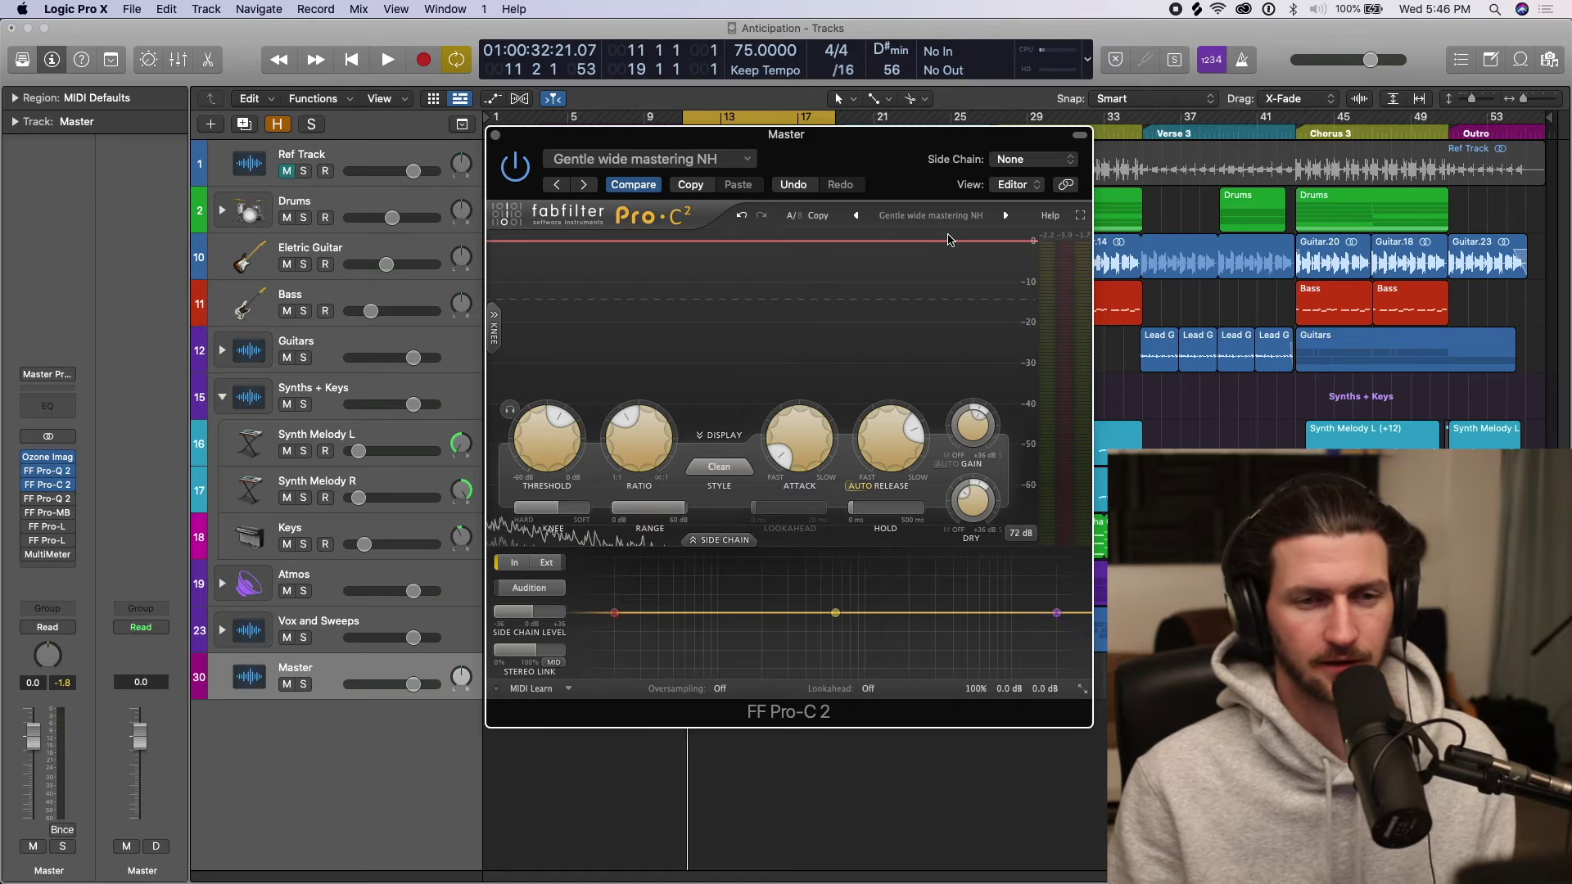
pyautogui.press('space')
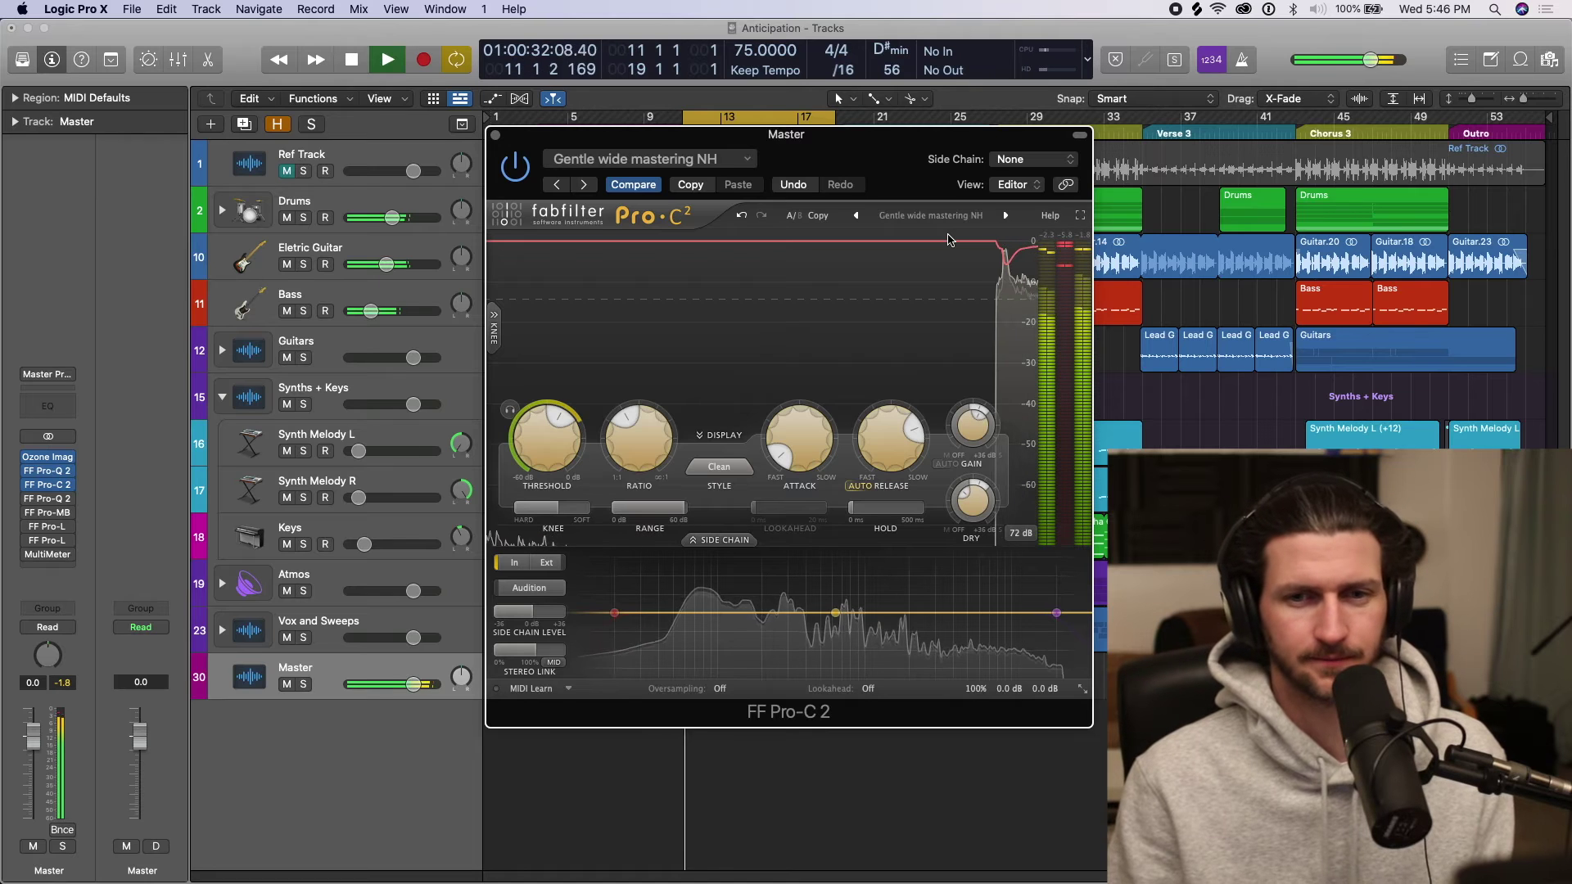
pyautogui.click(497, 142)
pyautogui.press('space')
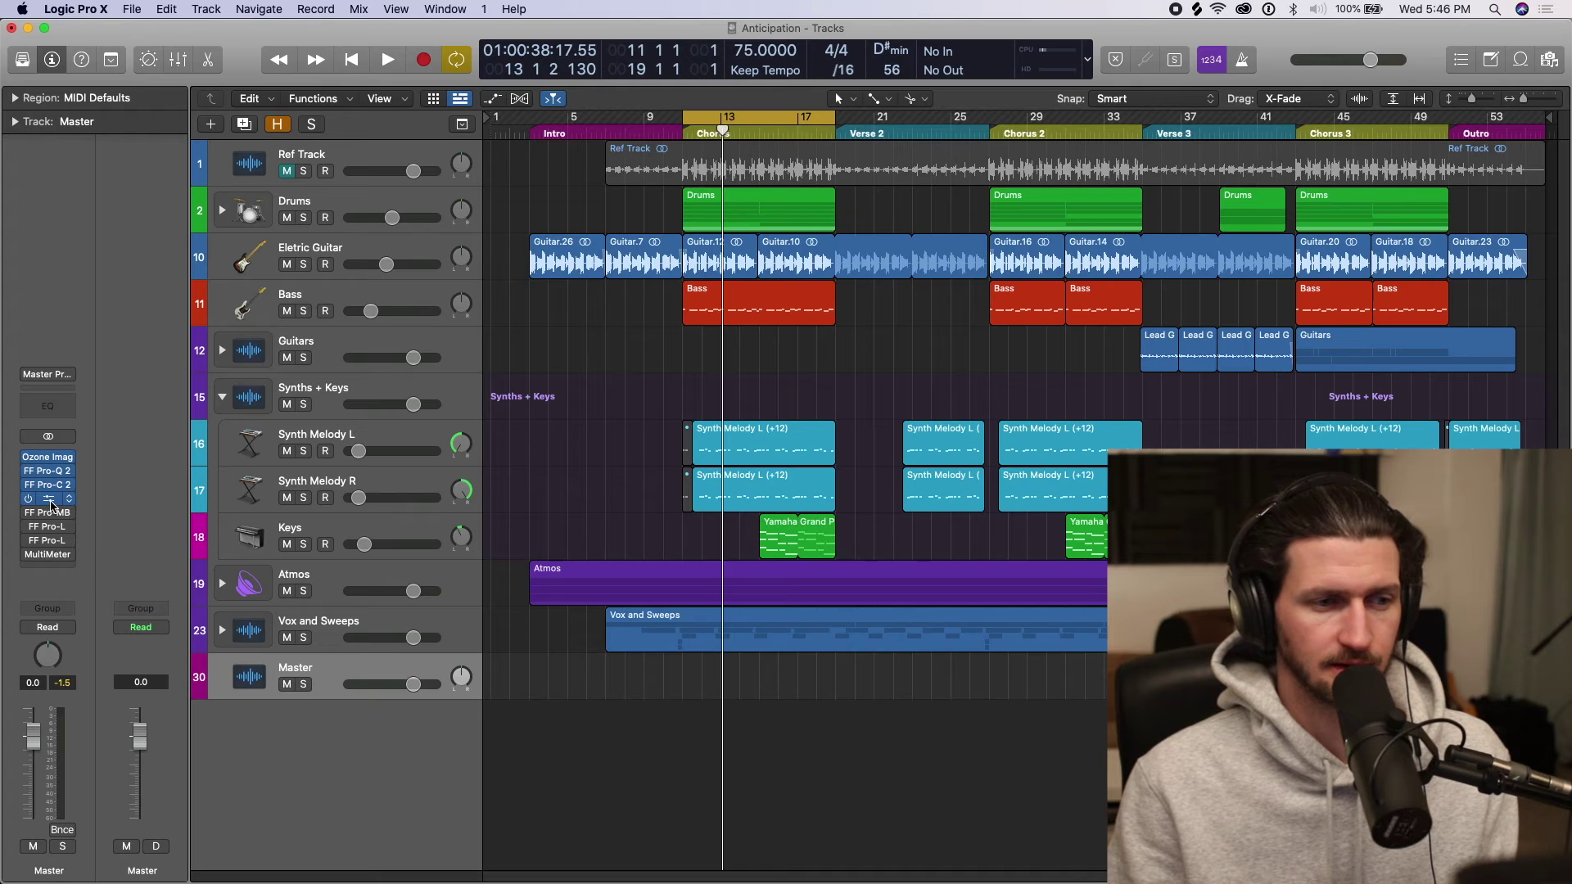
pyautogui.click(49, 501)
pyautogui.moveTo(859, 235); pyautogui.dragTo(834, 168)
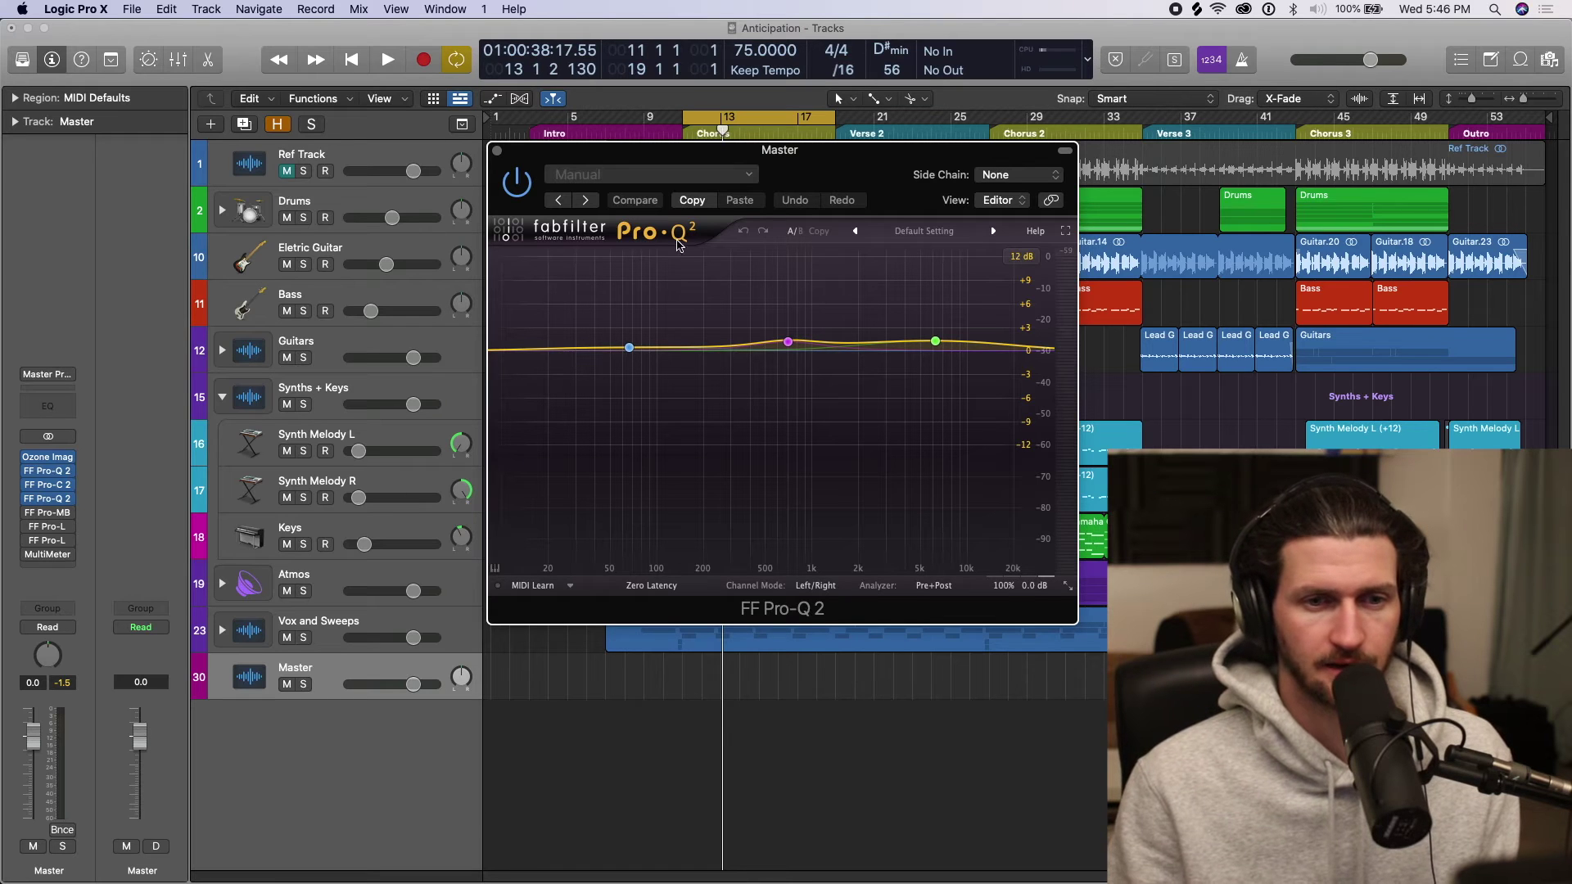
pyautogui.moveTo(788, 351)
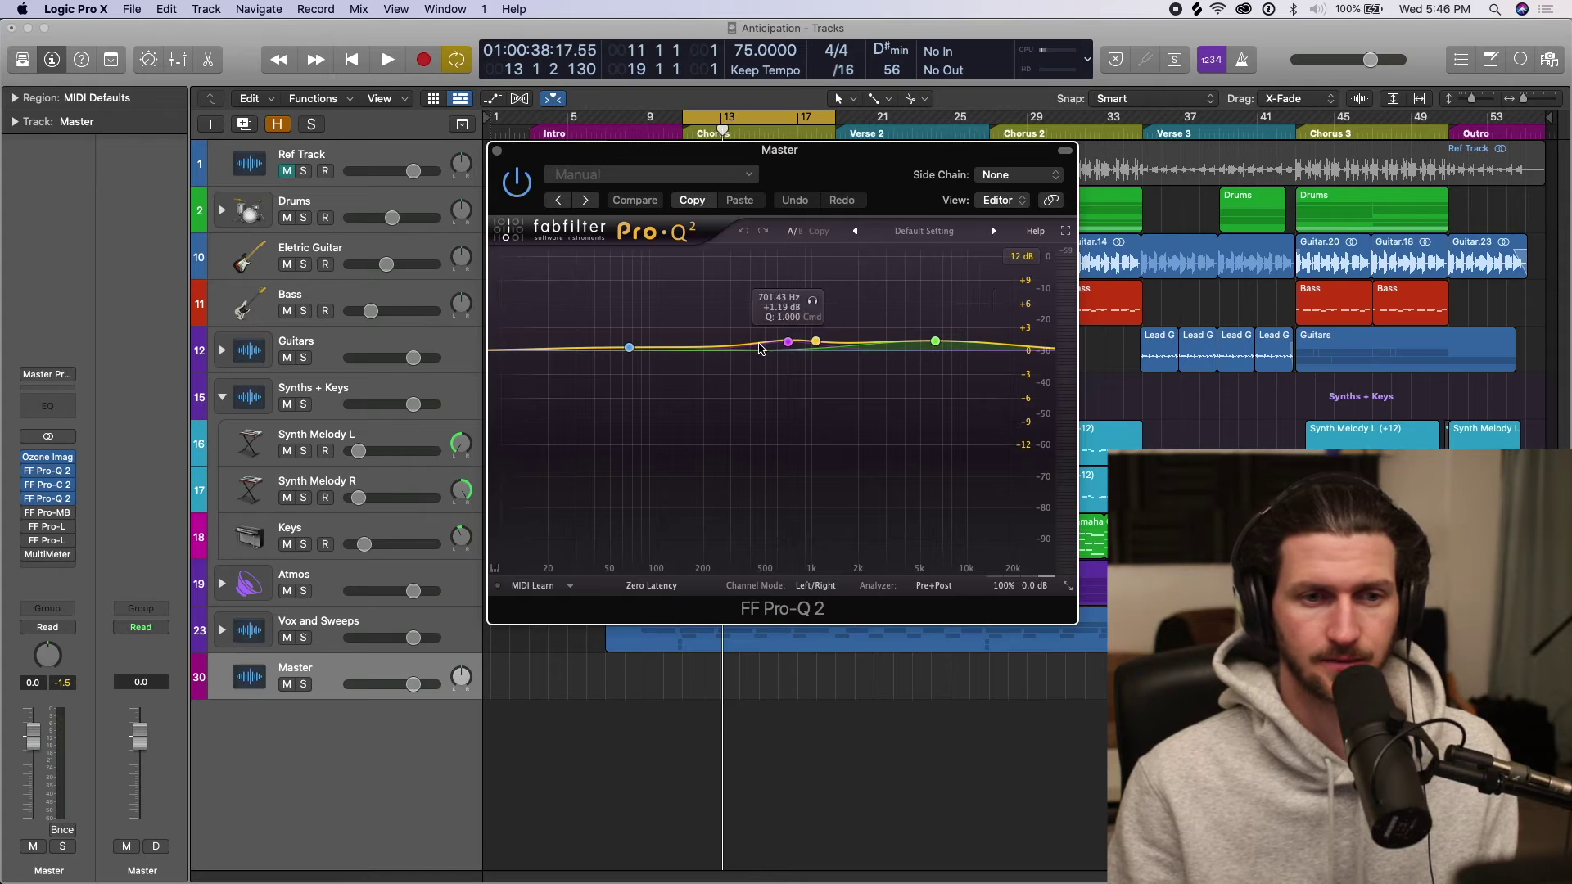
pyautogui.moveTo(636, 352)
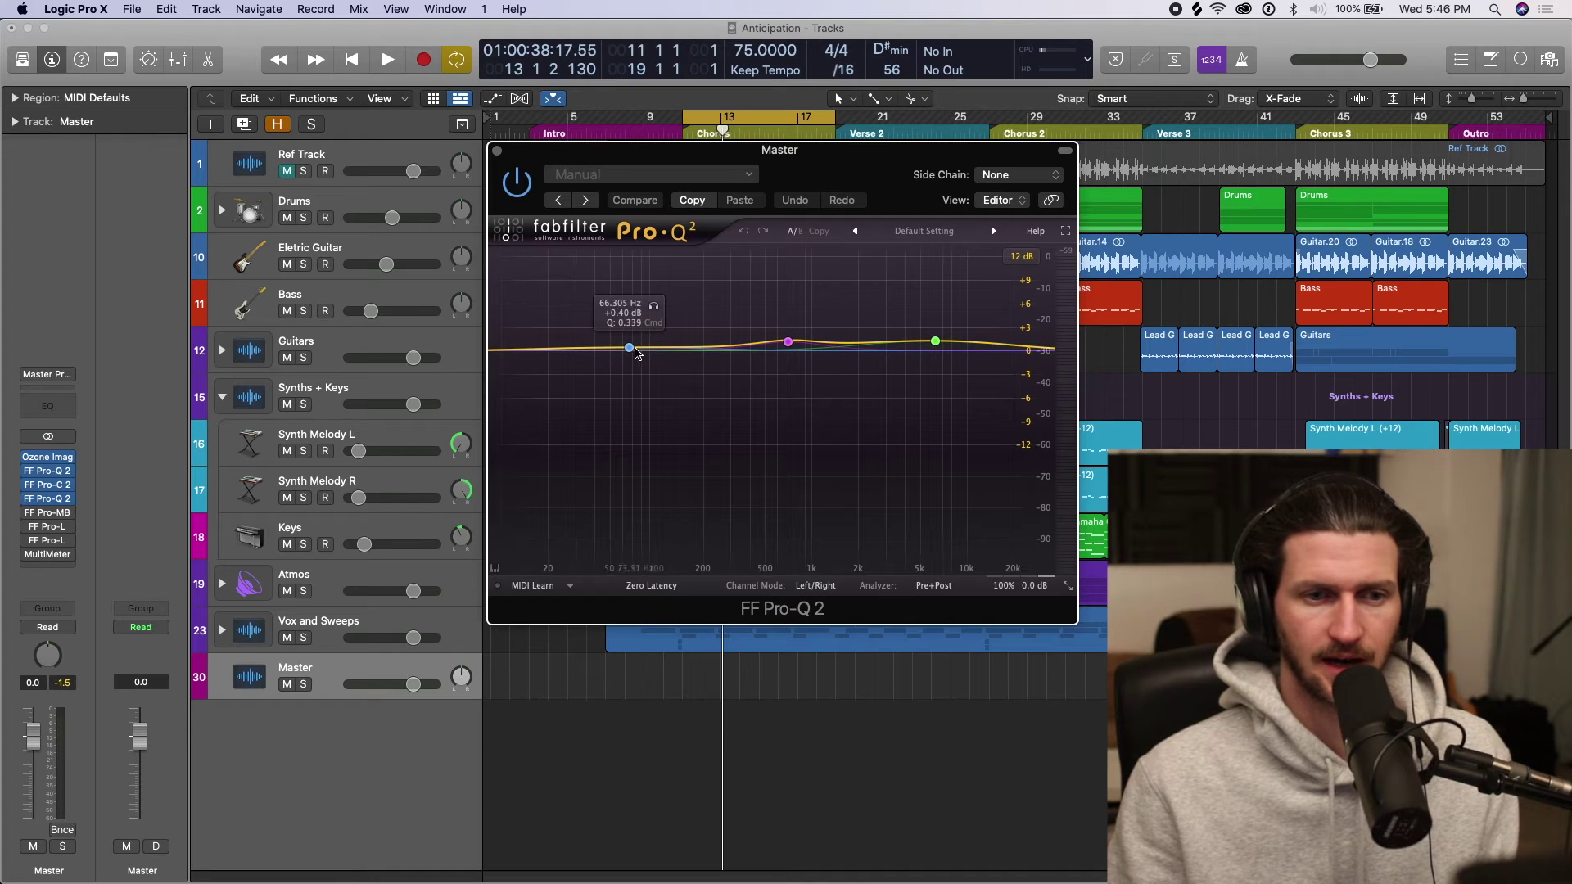
pyautogui.click(496, 151)
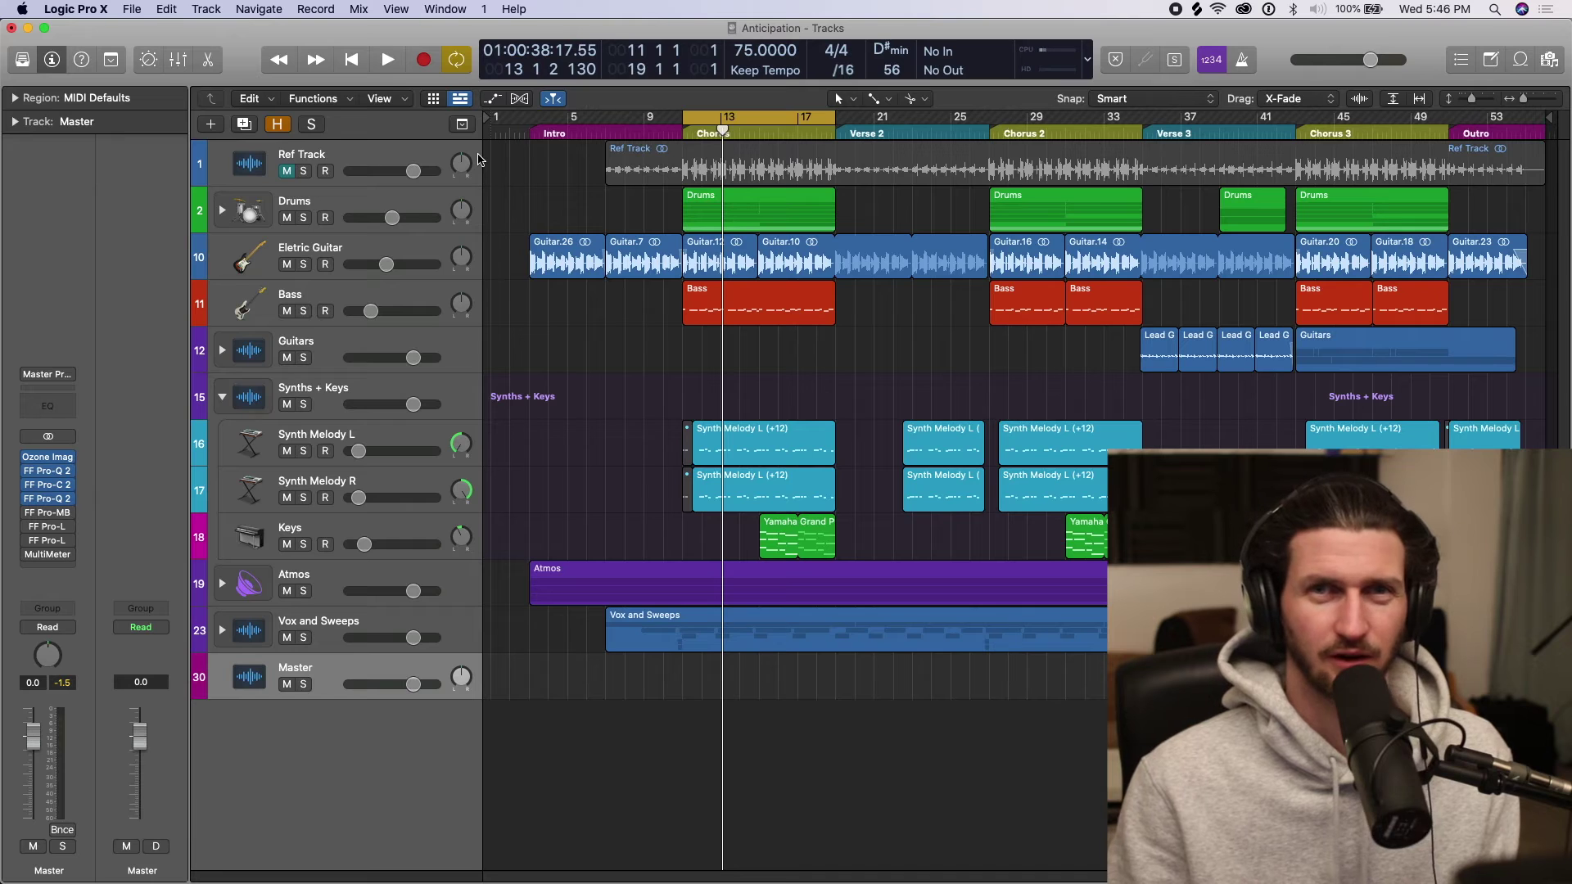
# Step: Insert a Metering > MultiMeter on the Master and remove the duplicate MultiMeter
pyautogui.moveTo(33, 524)
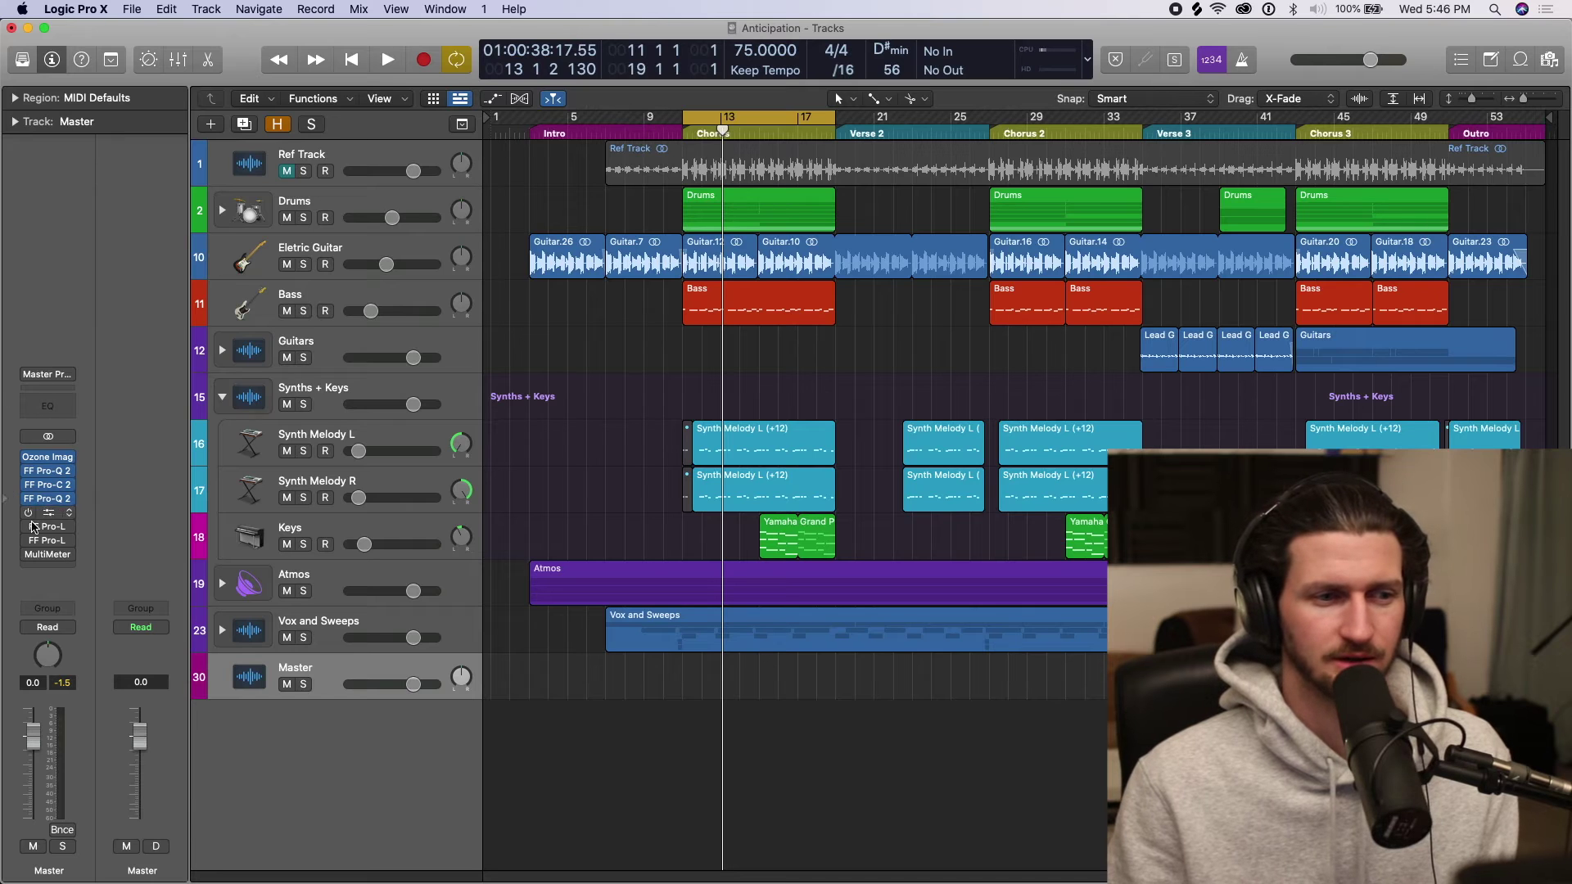
pyautogui.click(52, 568)
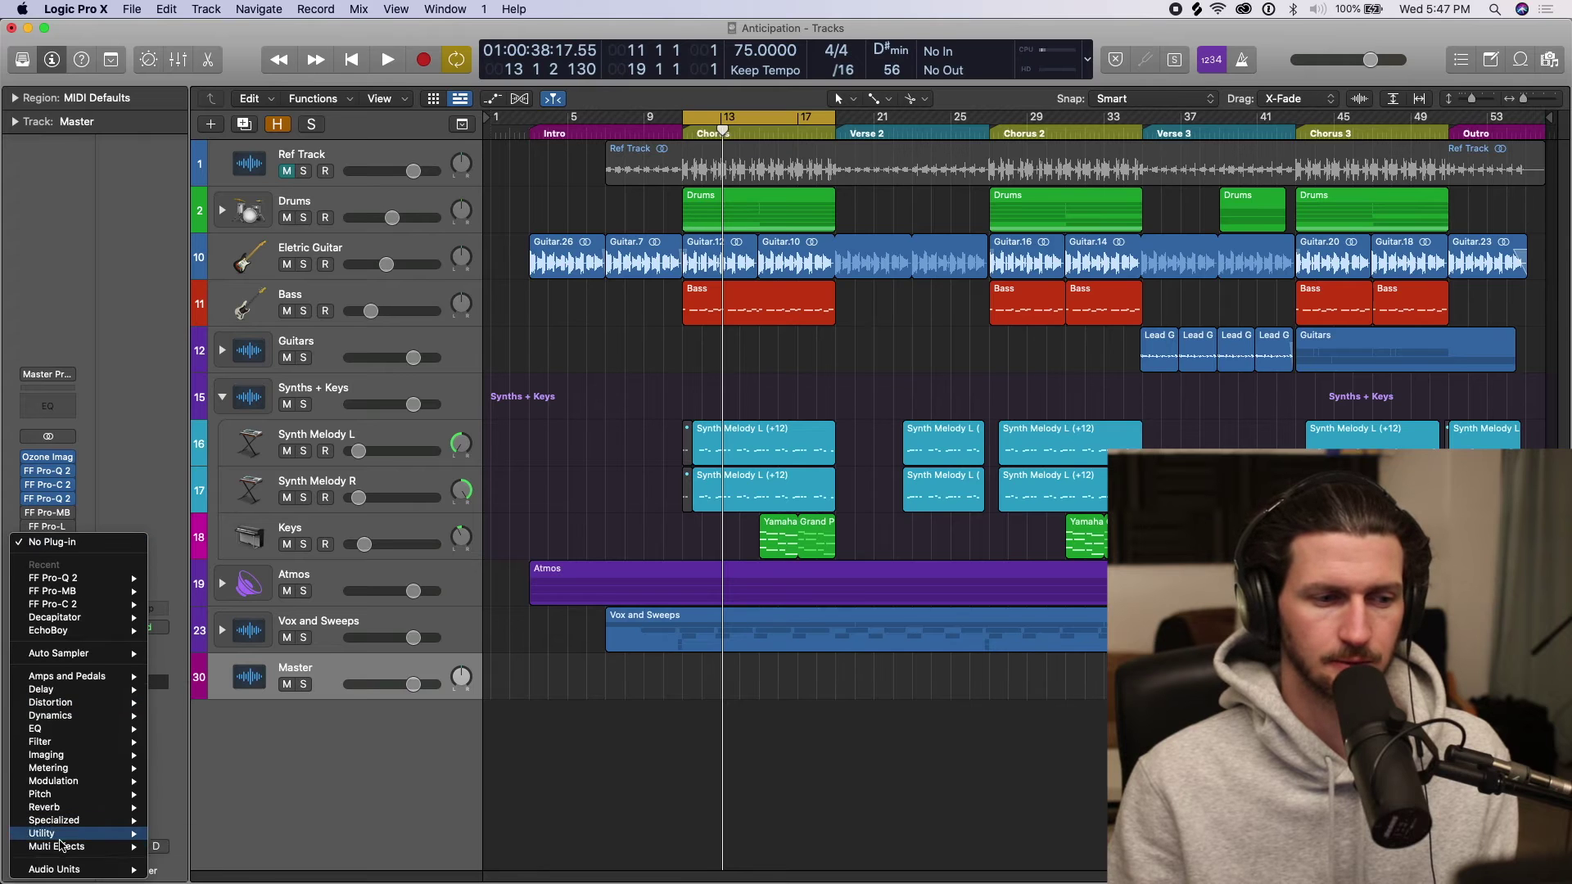
pyautogui.moveTo(82, 768)
pyautogui.moveTo(229, 827)
pyautogui.click(315, 822)
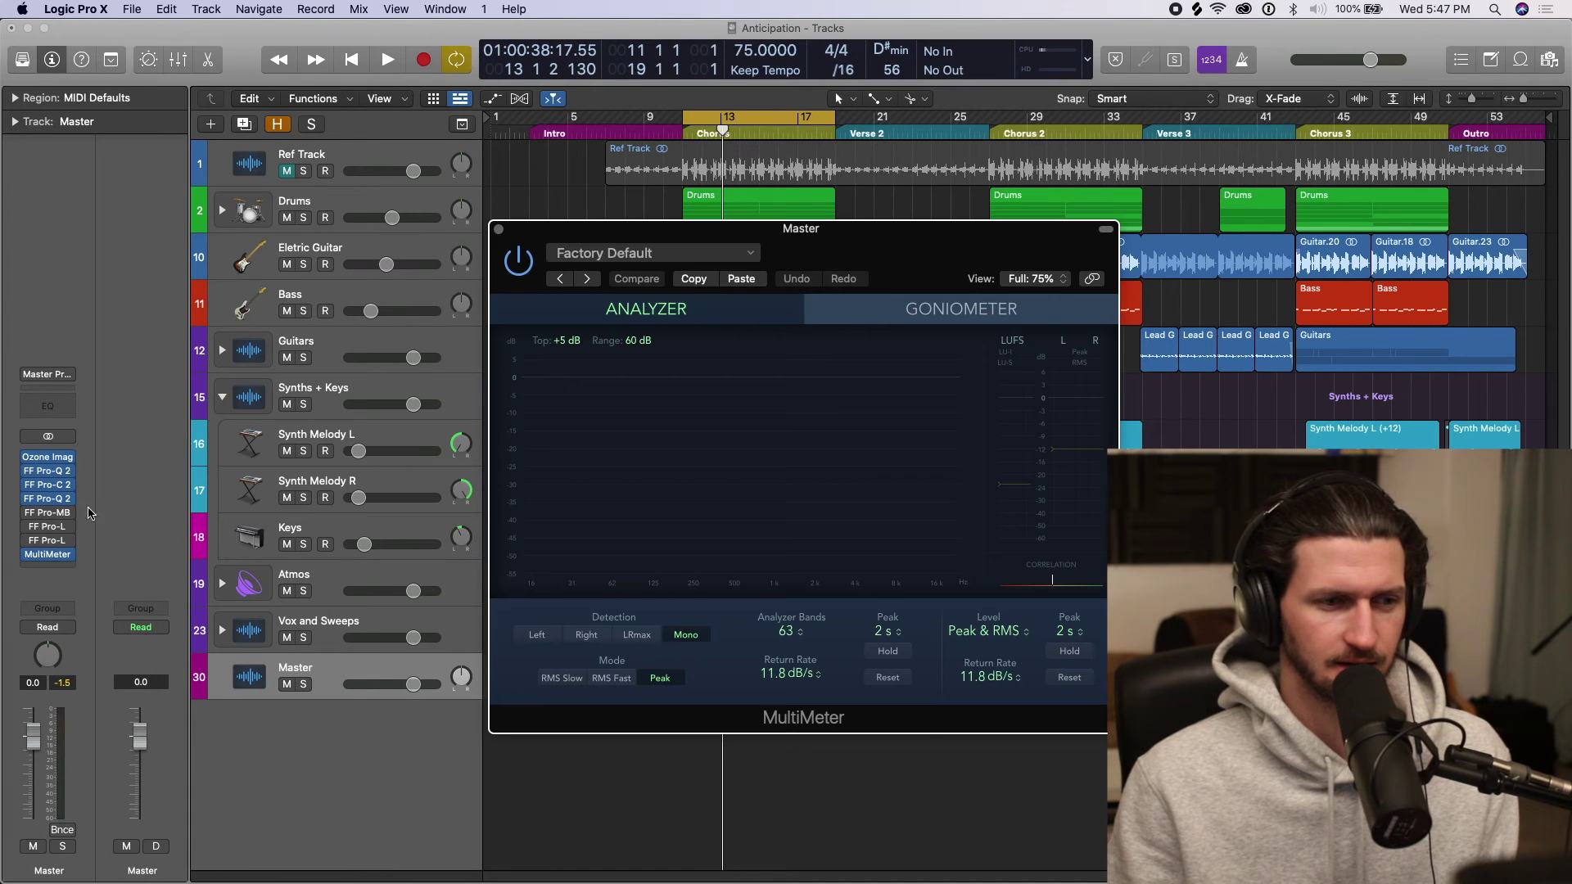
pyautogui.click(67, 554)
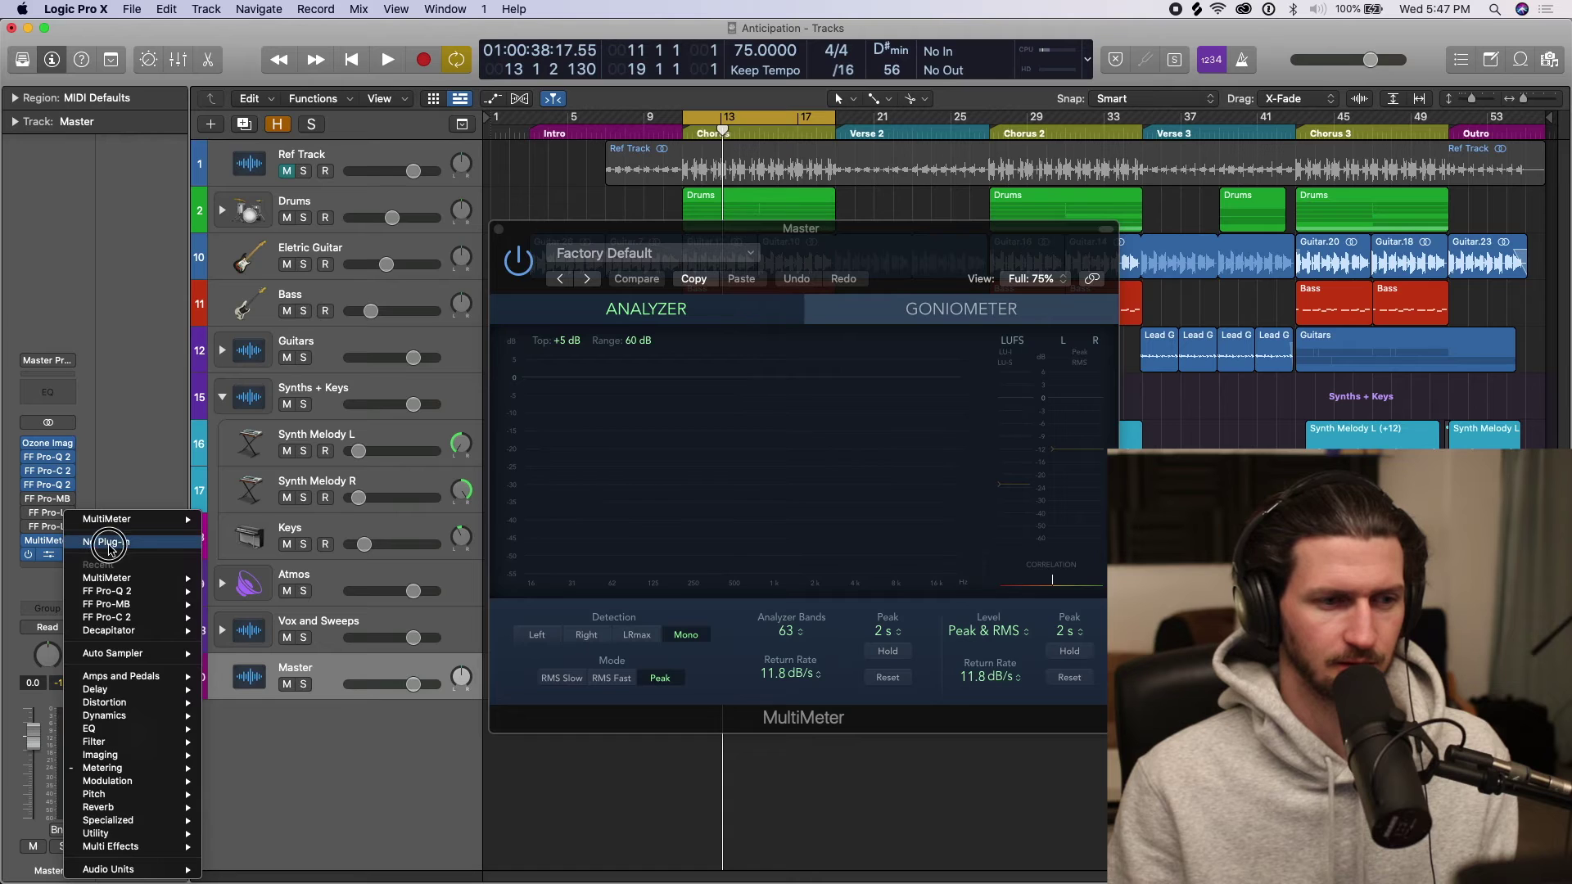
pyautogui.click(89, 510)
# Step: Watch the MultiMeter while playing briefly from around bar 10
pyautogui.click(51, 557)
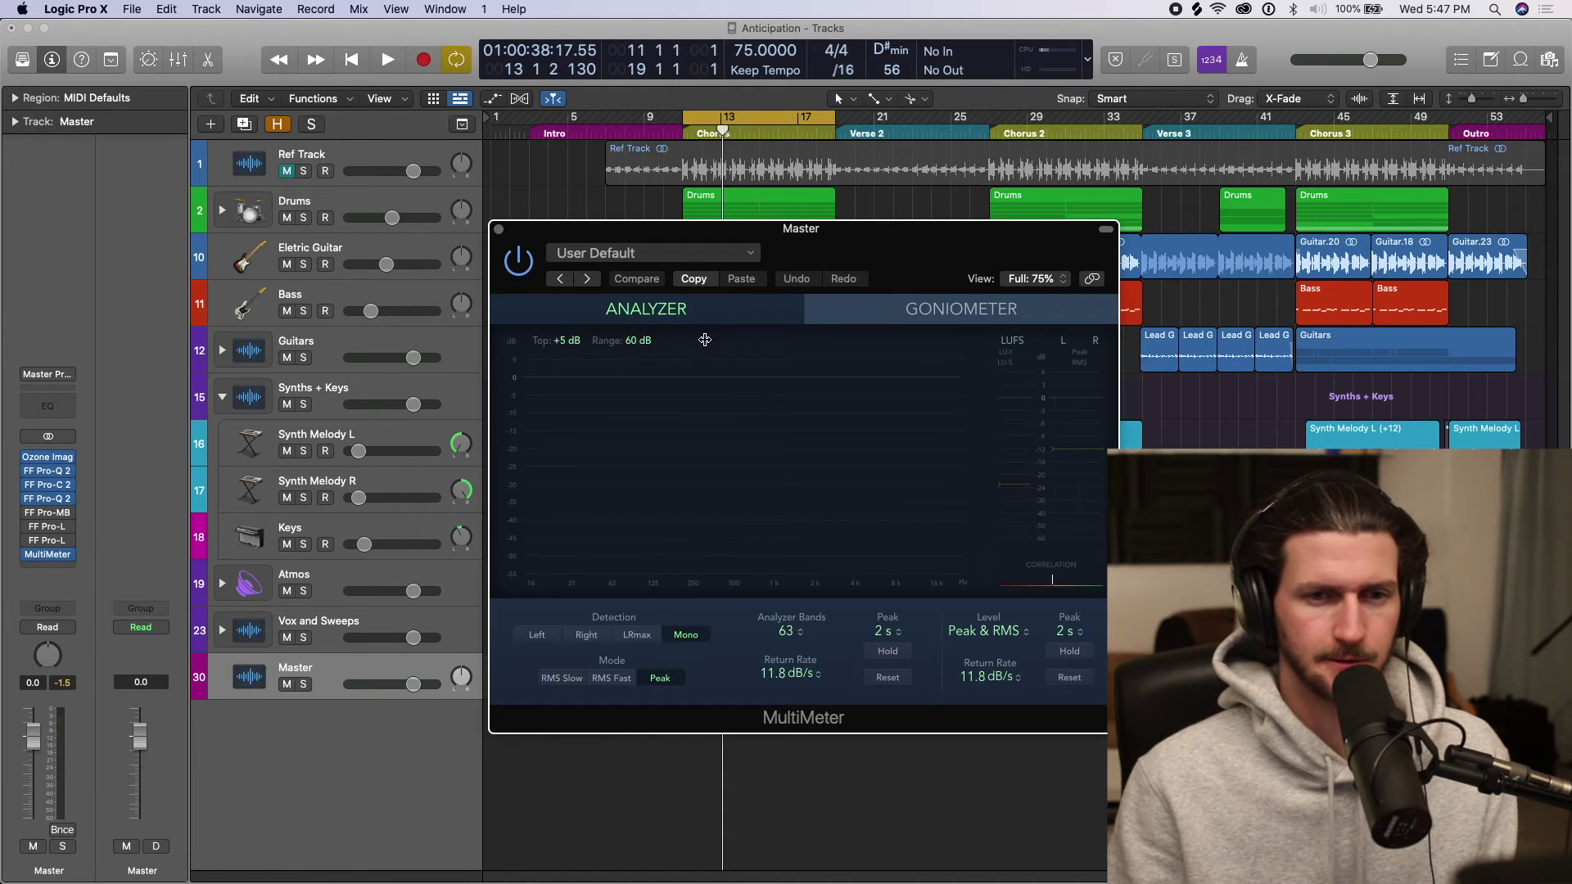
pyautogui.moveTo(721, 129); pyautogui.dragTo(676, 129)
pyautogui.press('space')
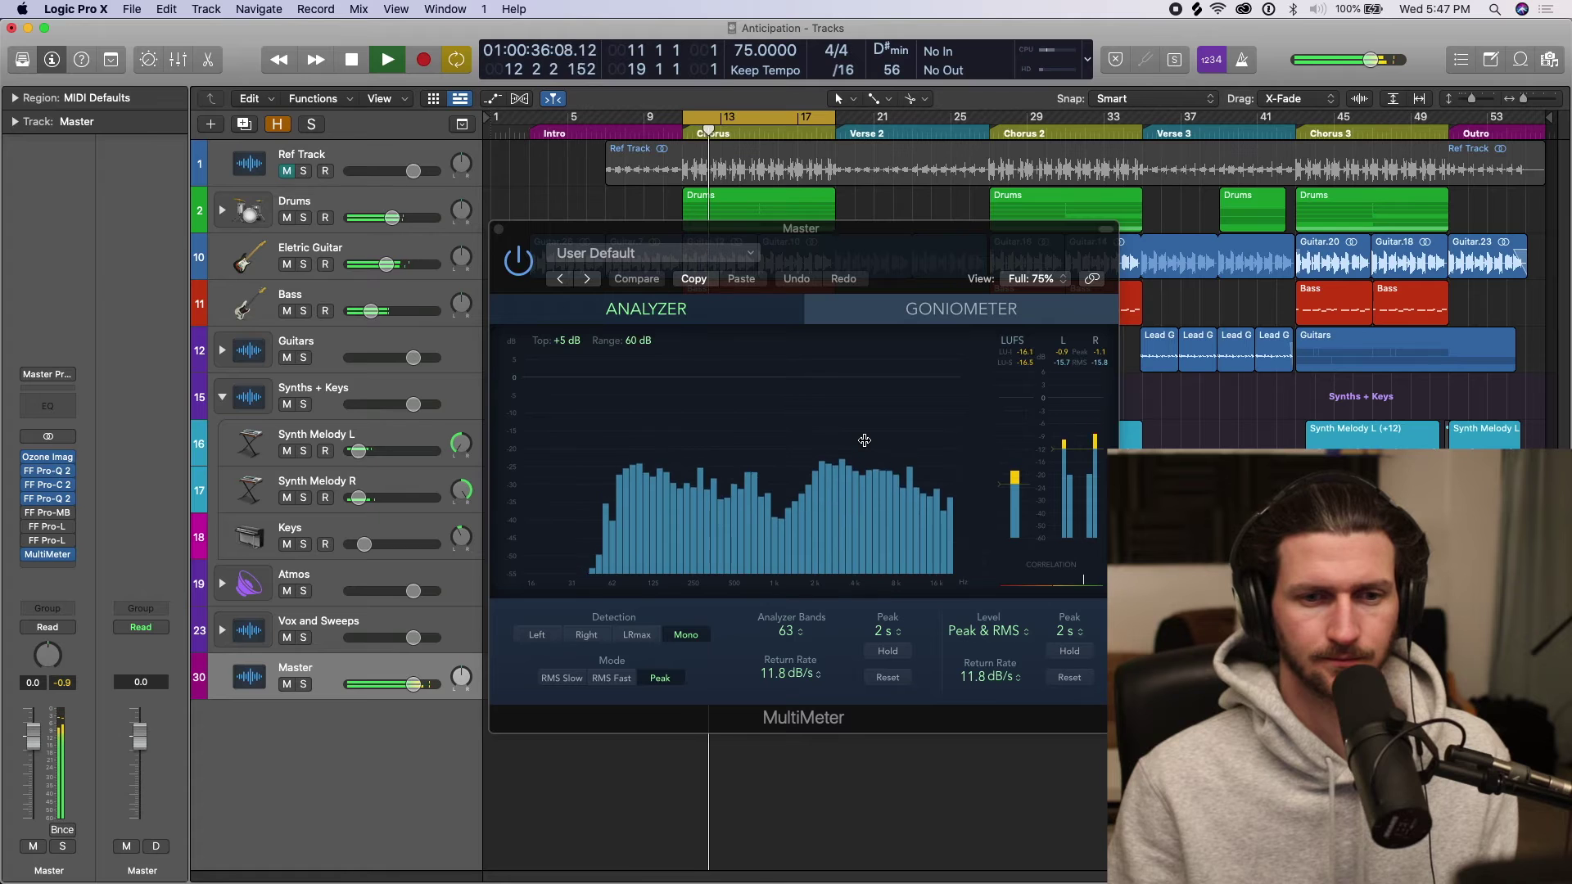
pyautogui.press('space')
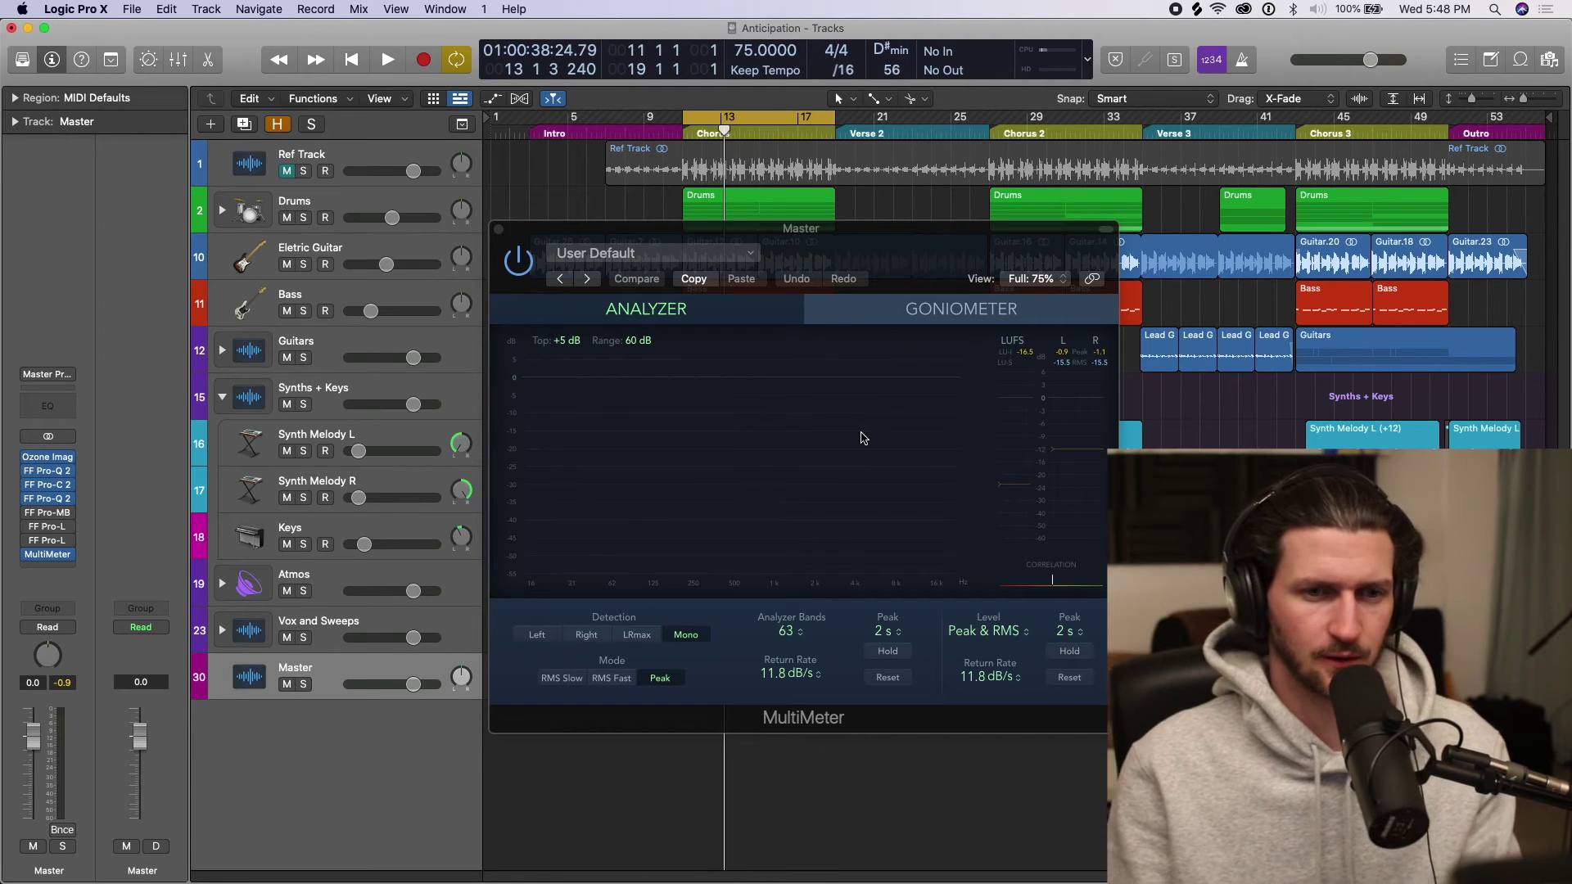
pyautogui.click(47, 554)
# Step: Check the Pro-Q 2 bands, including the green and 66 Hz low bands, then open FF Pro-MB
pyautogui.click(48, 498)
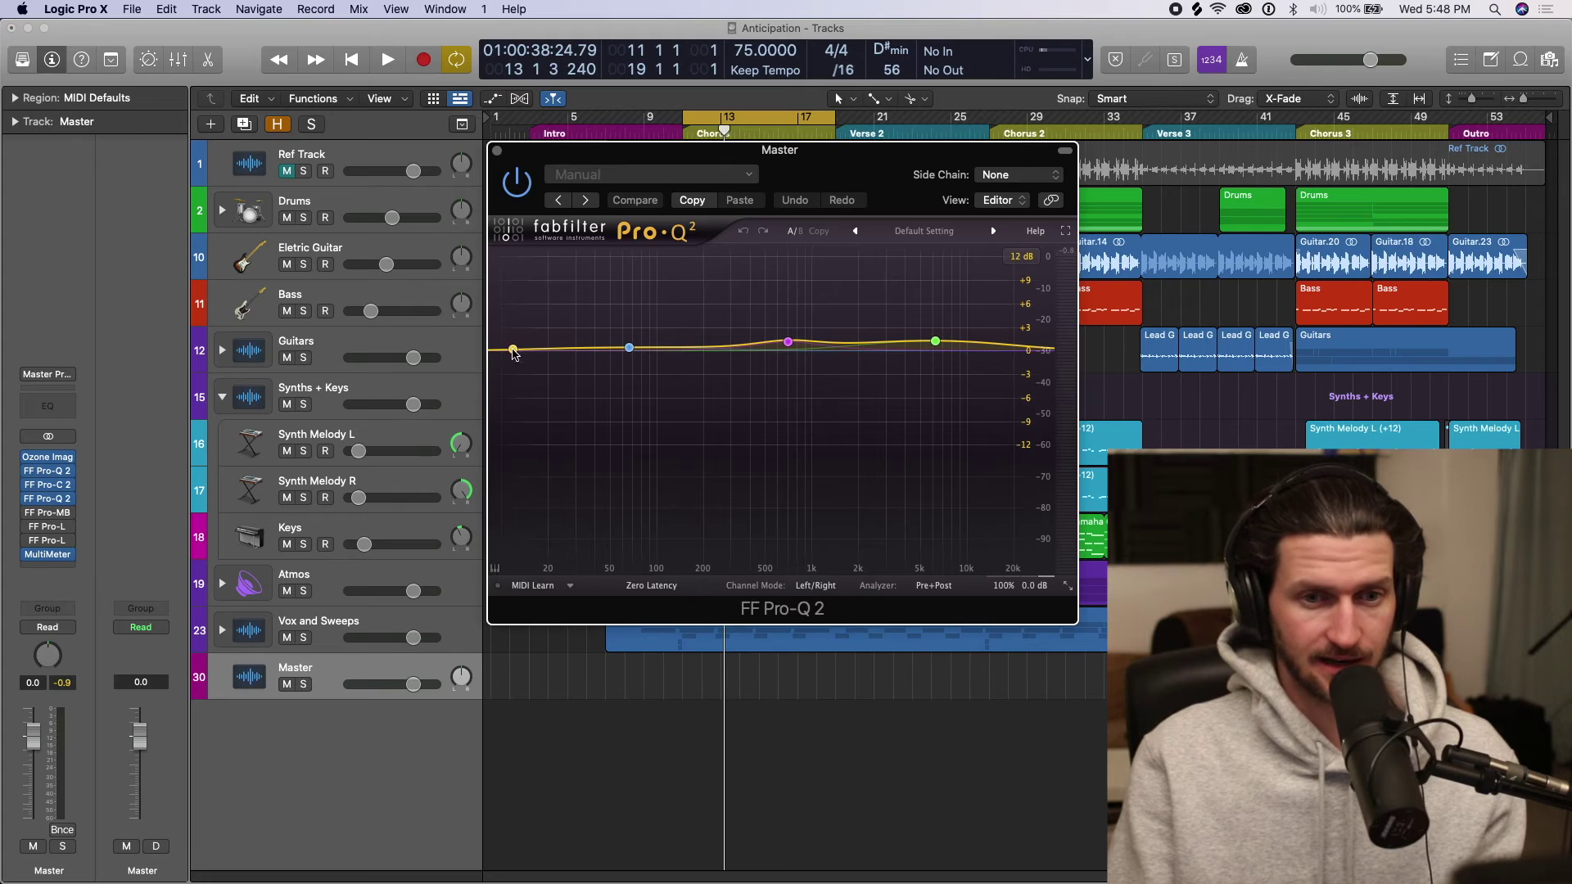
pyautogui.click(788, 343)
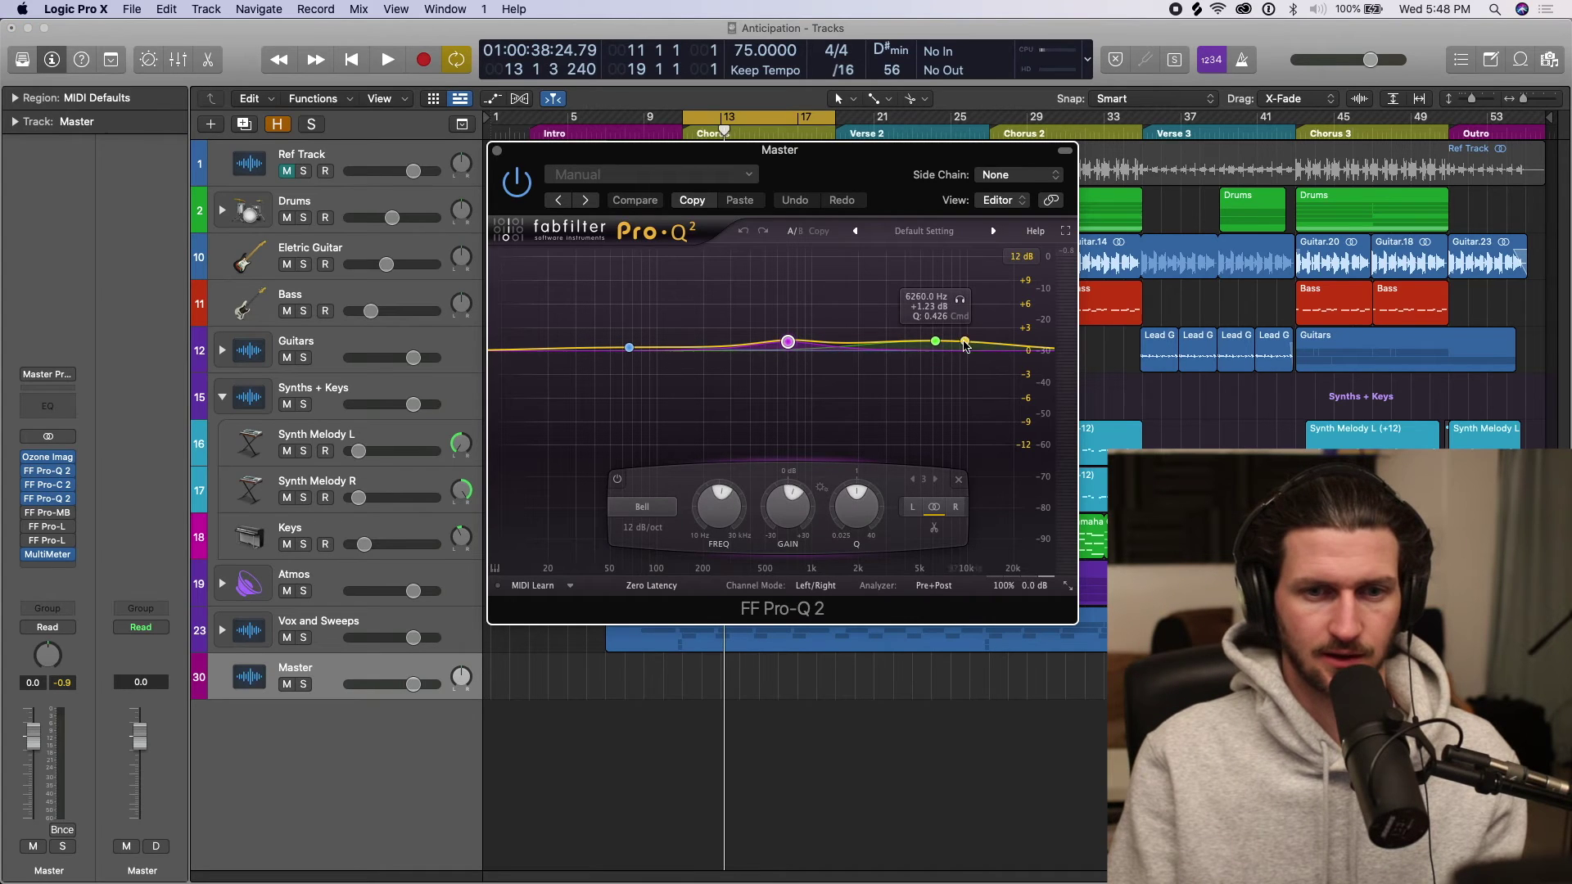
pyautogui.click(935, 340)
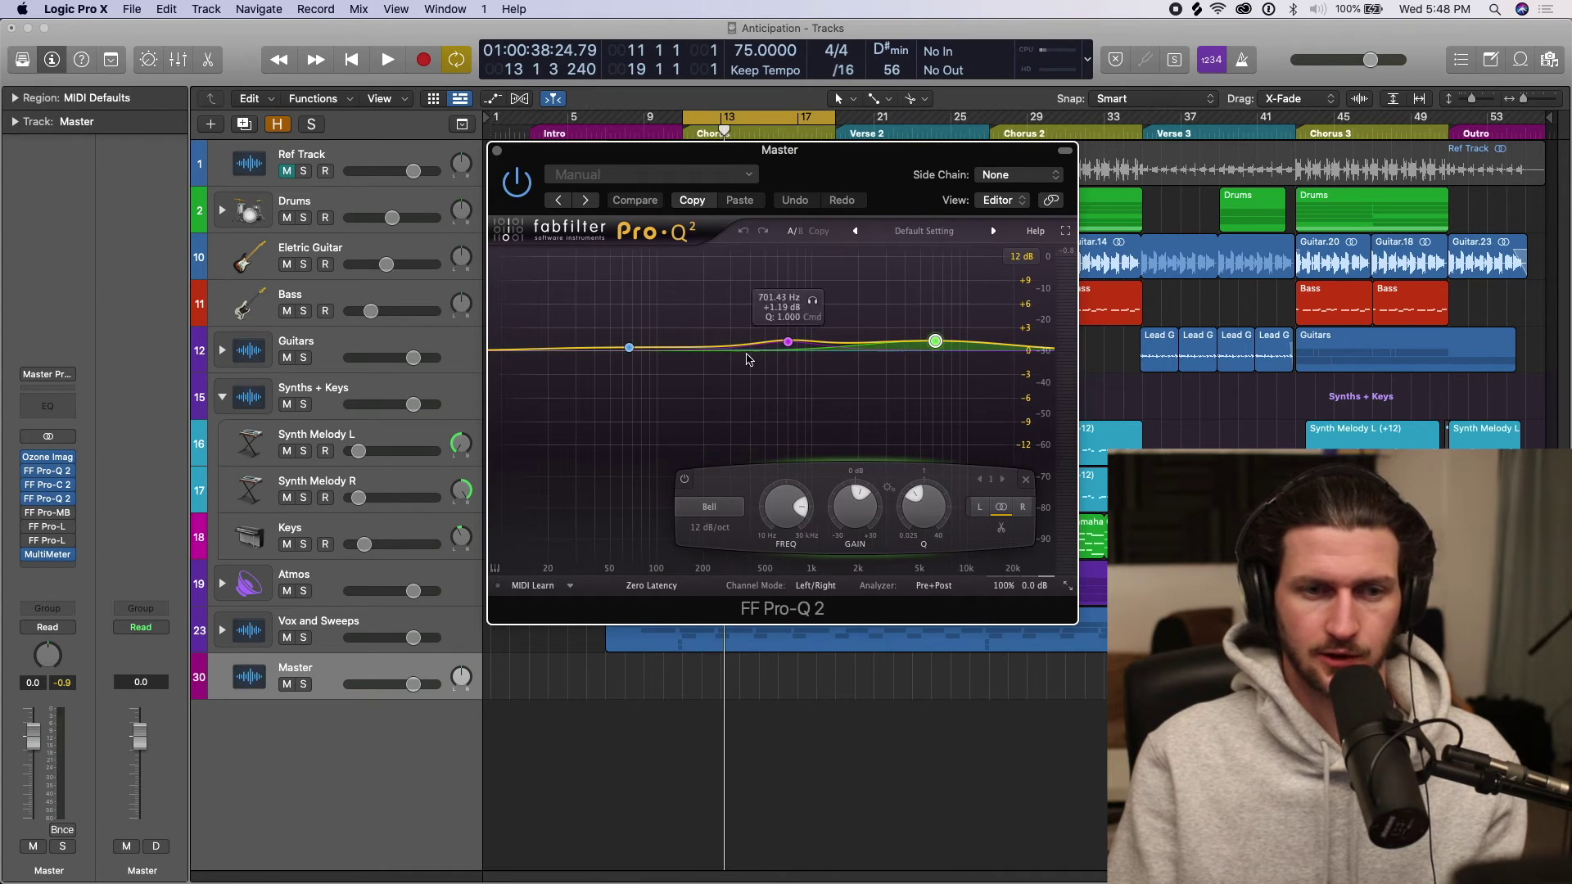
pyautogui.click(628, 347)
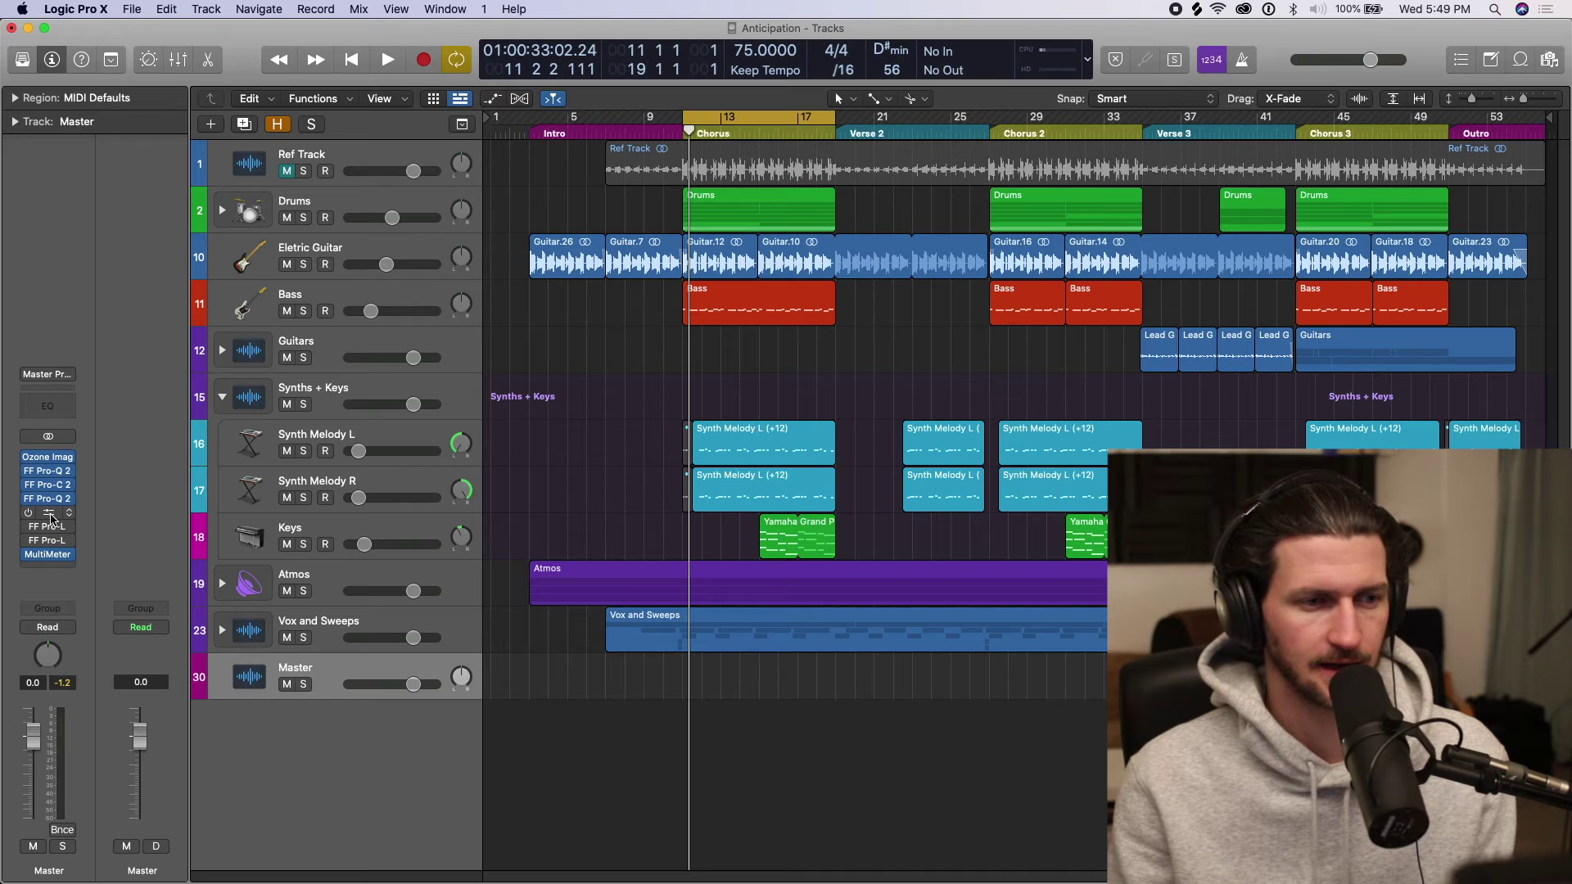
pyautogui.click(52, 516)
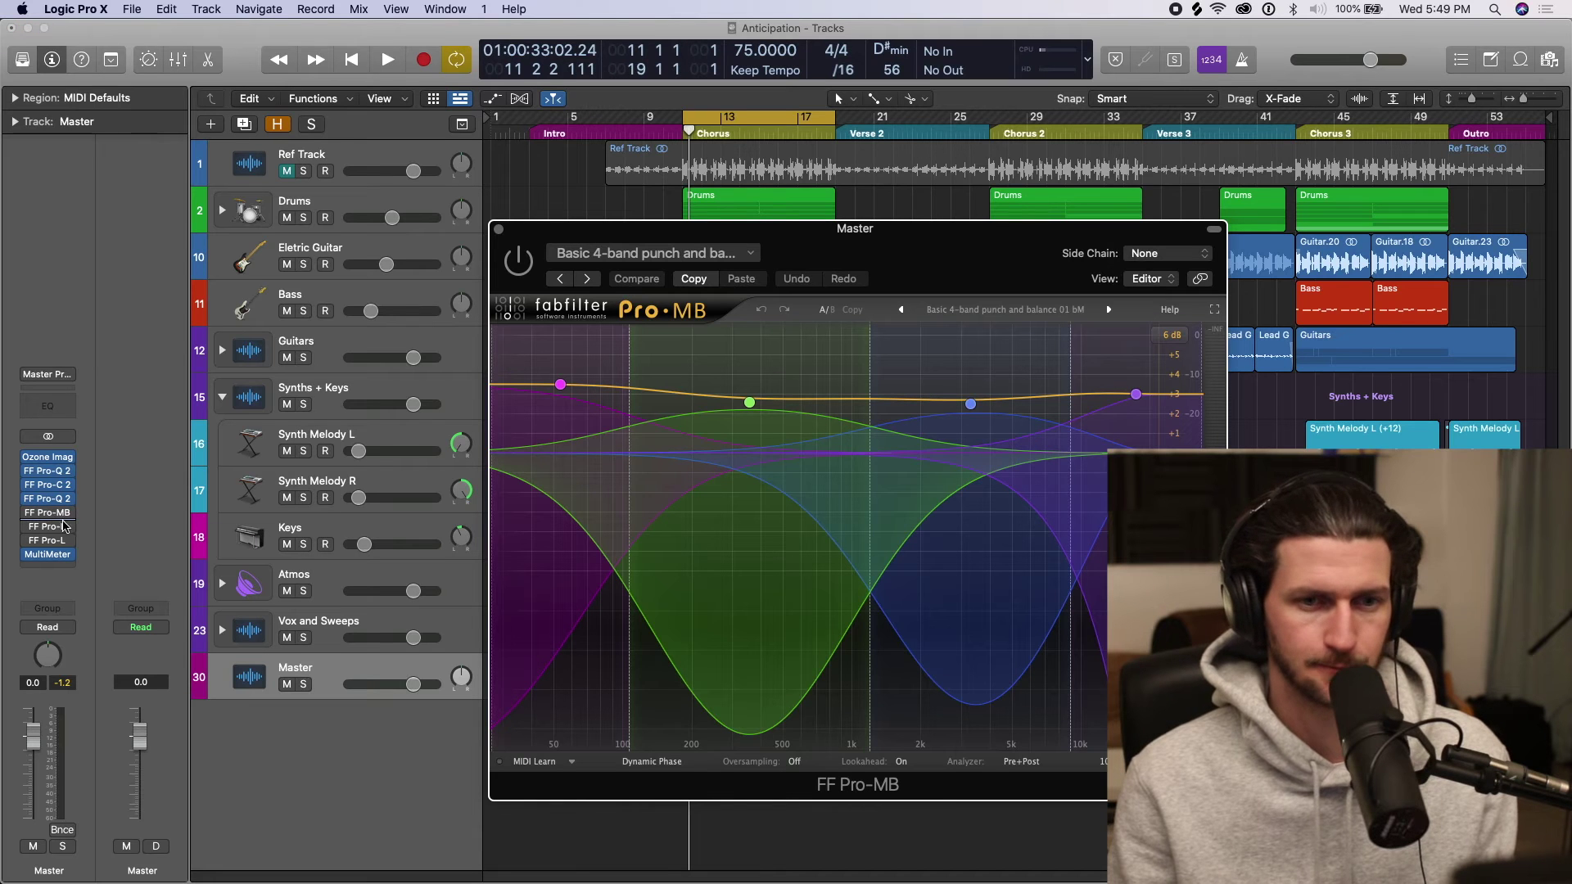
# Step: Add a stereo Multipressor to the empty Master insert below the MultiMeter
pyautogui.moveTo(872, 262); pyautogui.dragTo(948, 146)
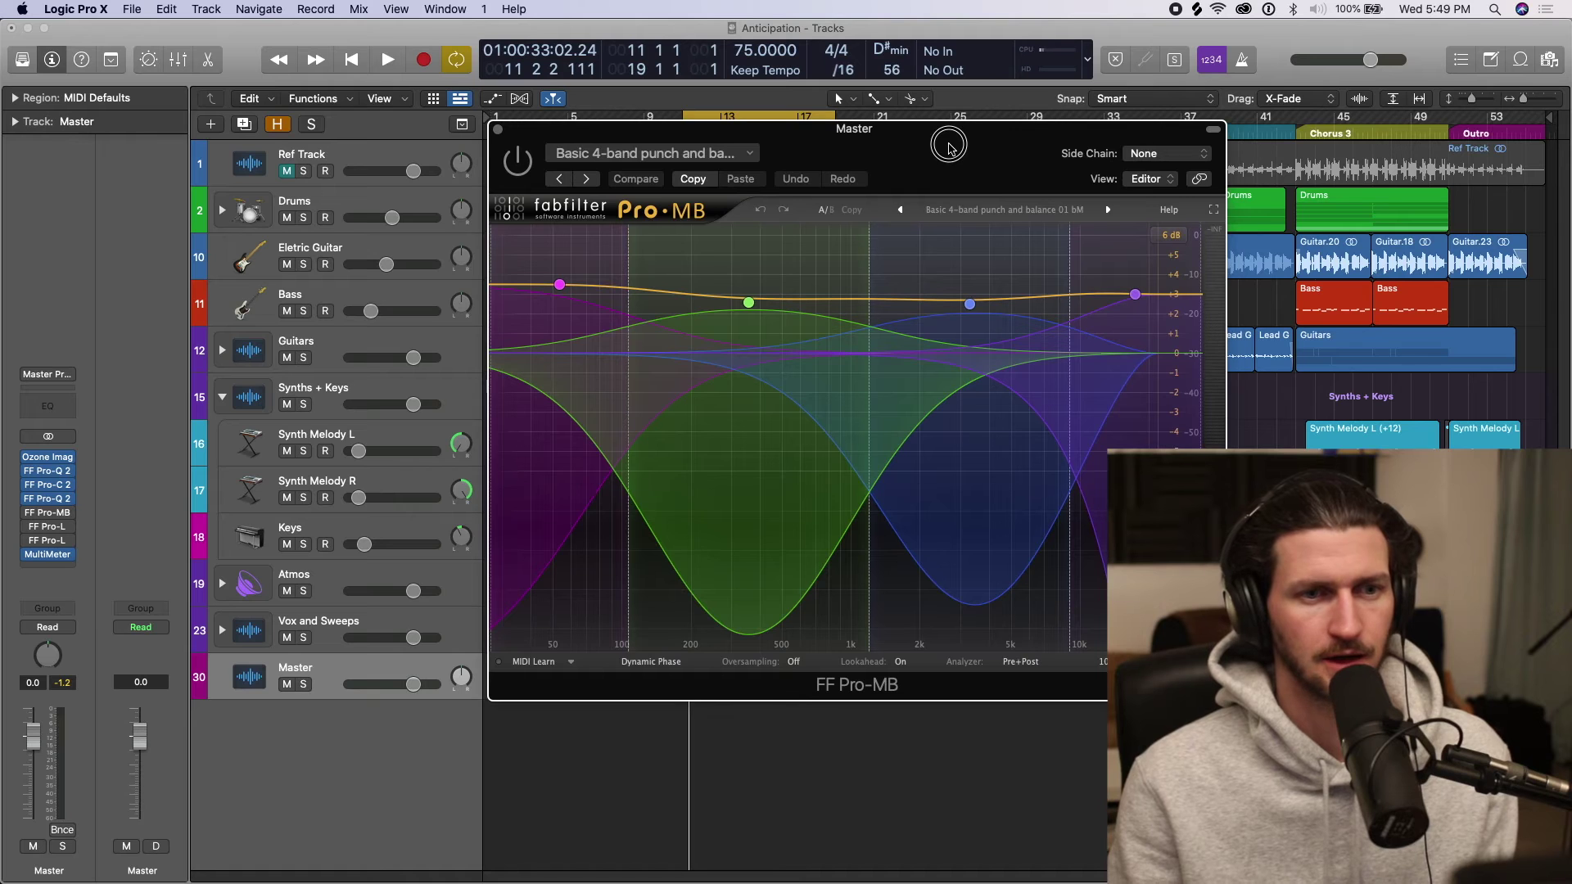
pyautogui.click(62, 568)
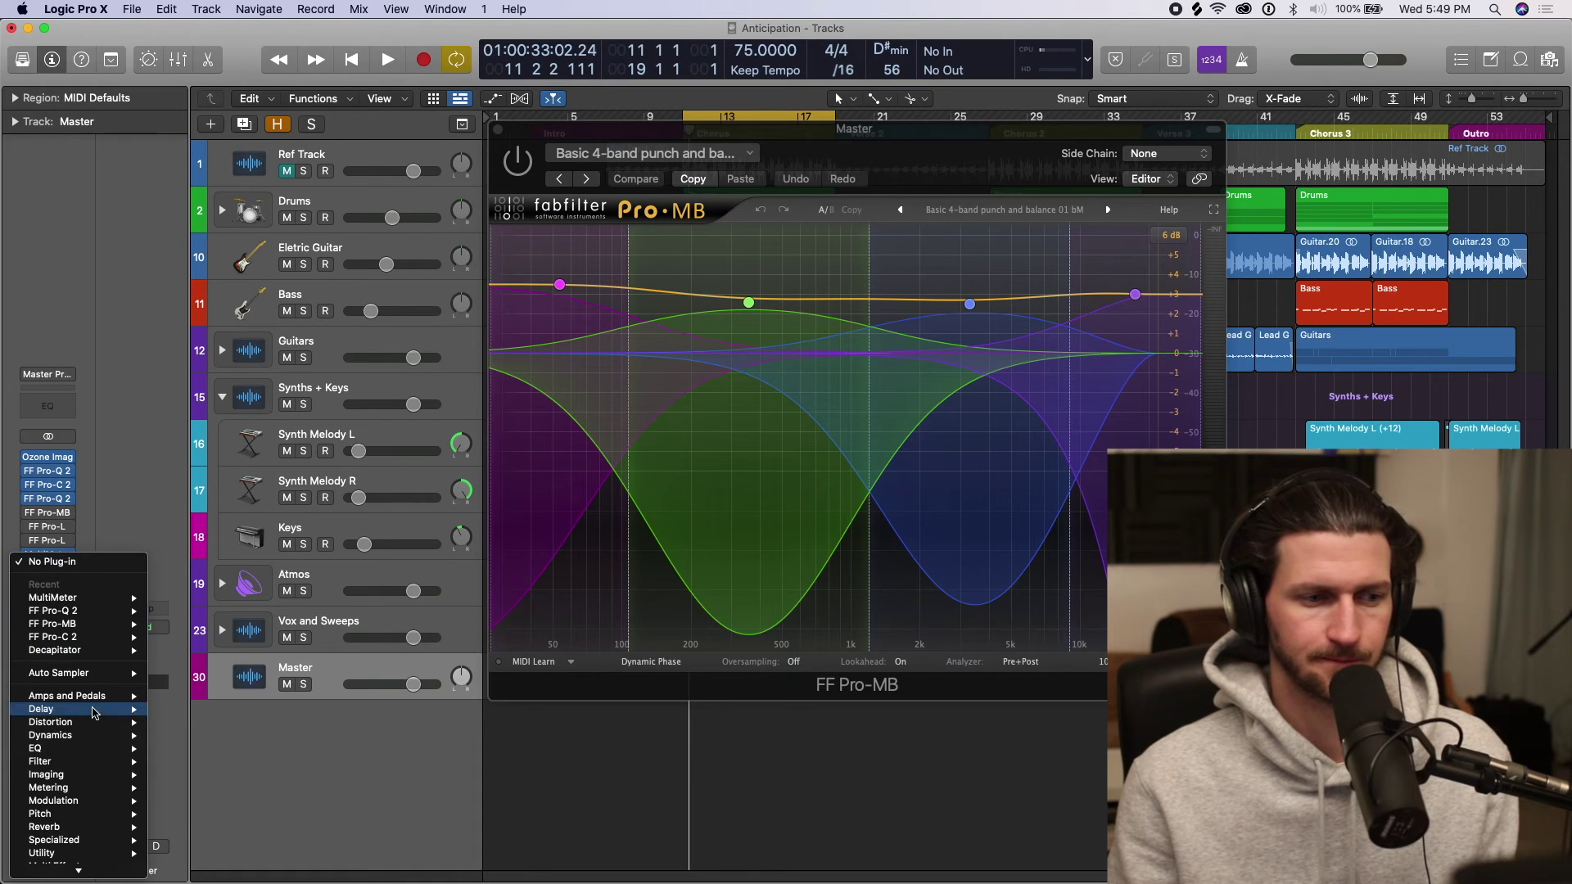
pyautogui.moveTo(105, 735)
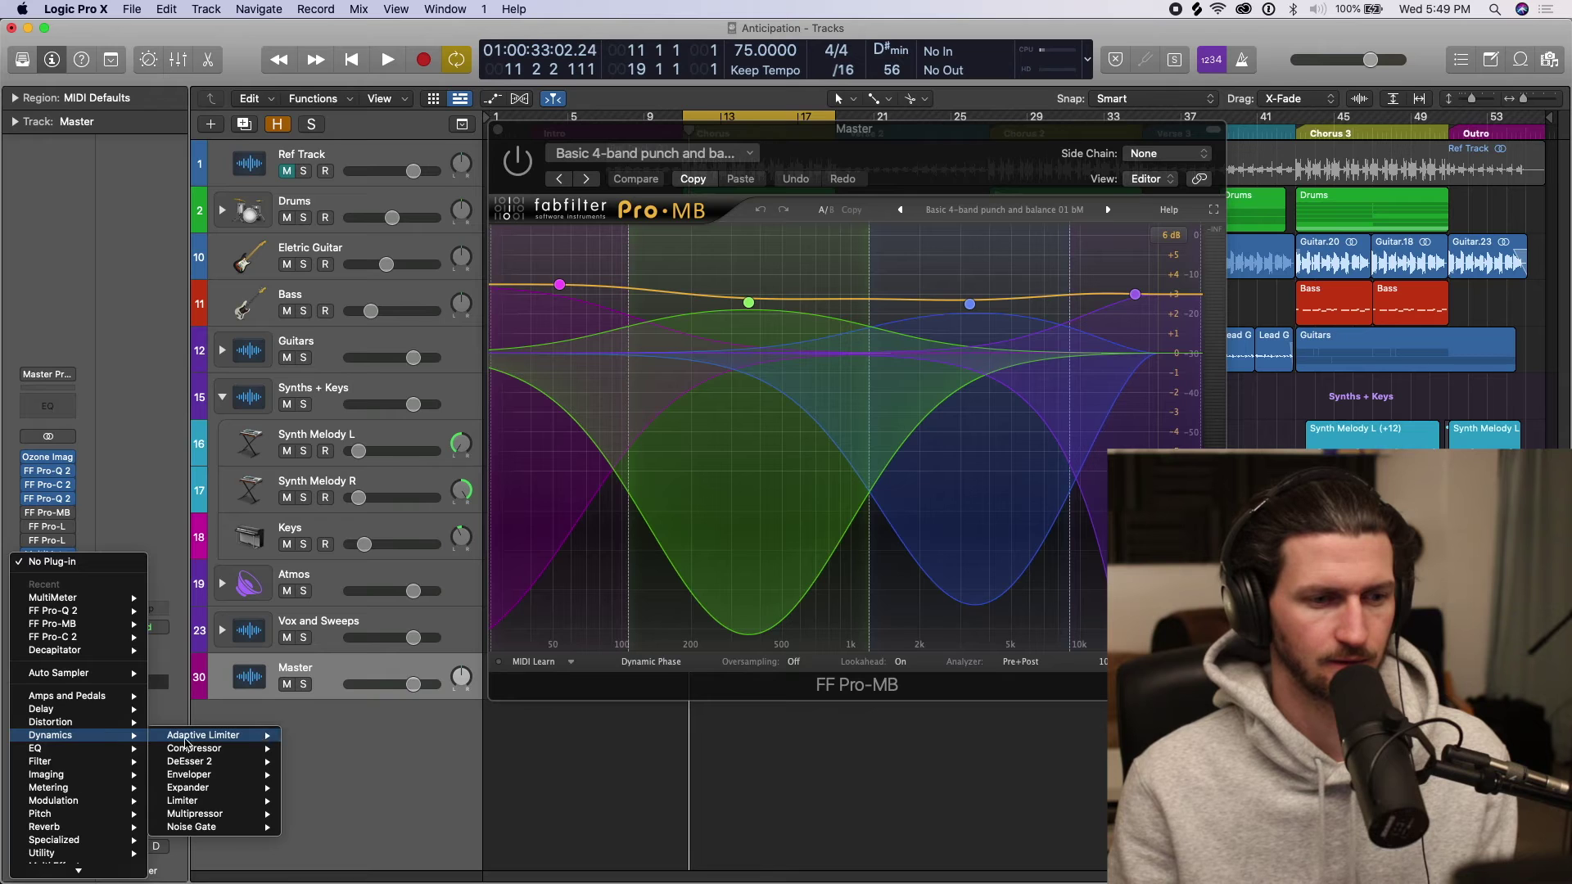
pyautogui.moveTo(234, 741)
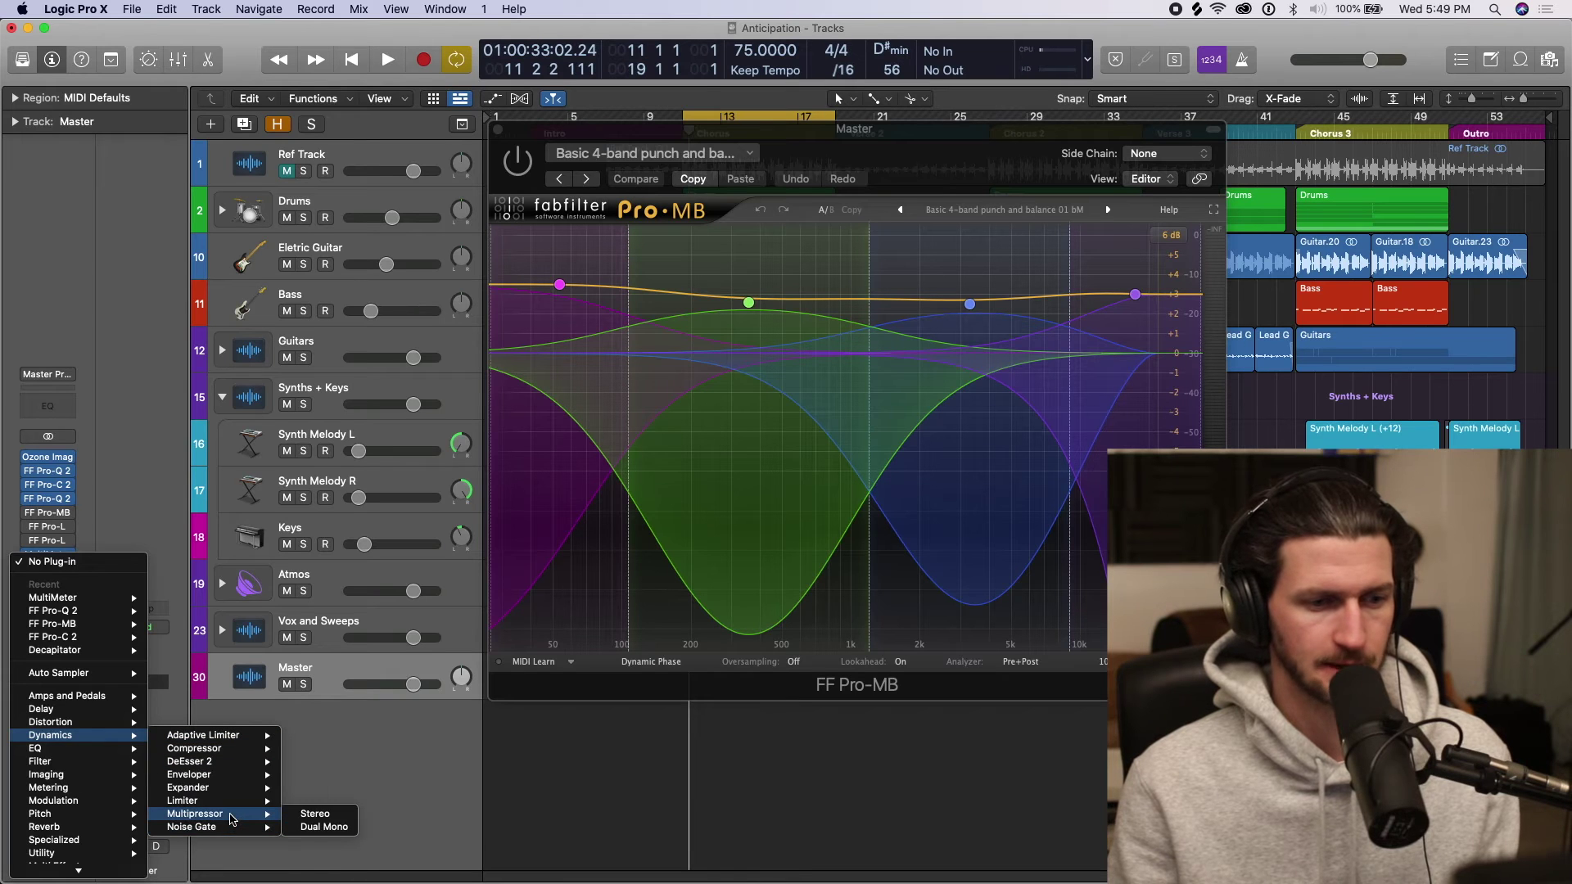
pyautogui.click(271, 825)
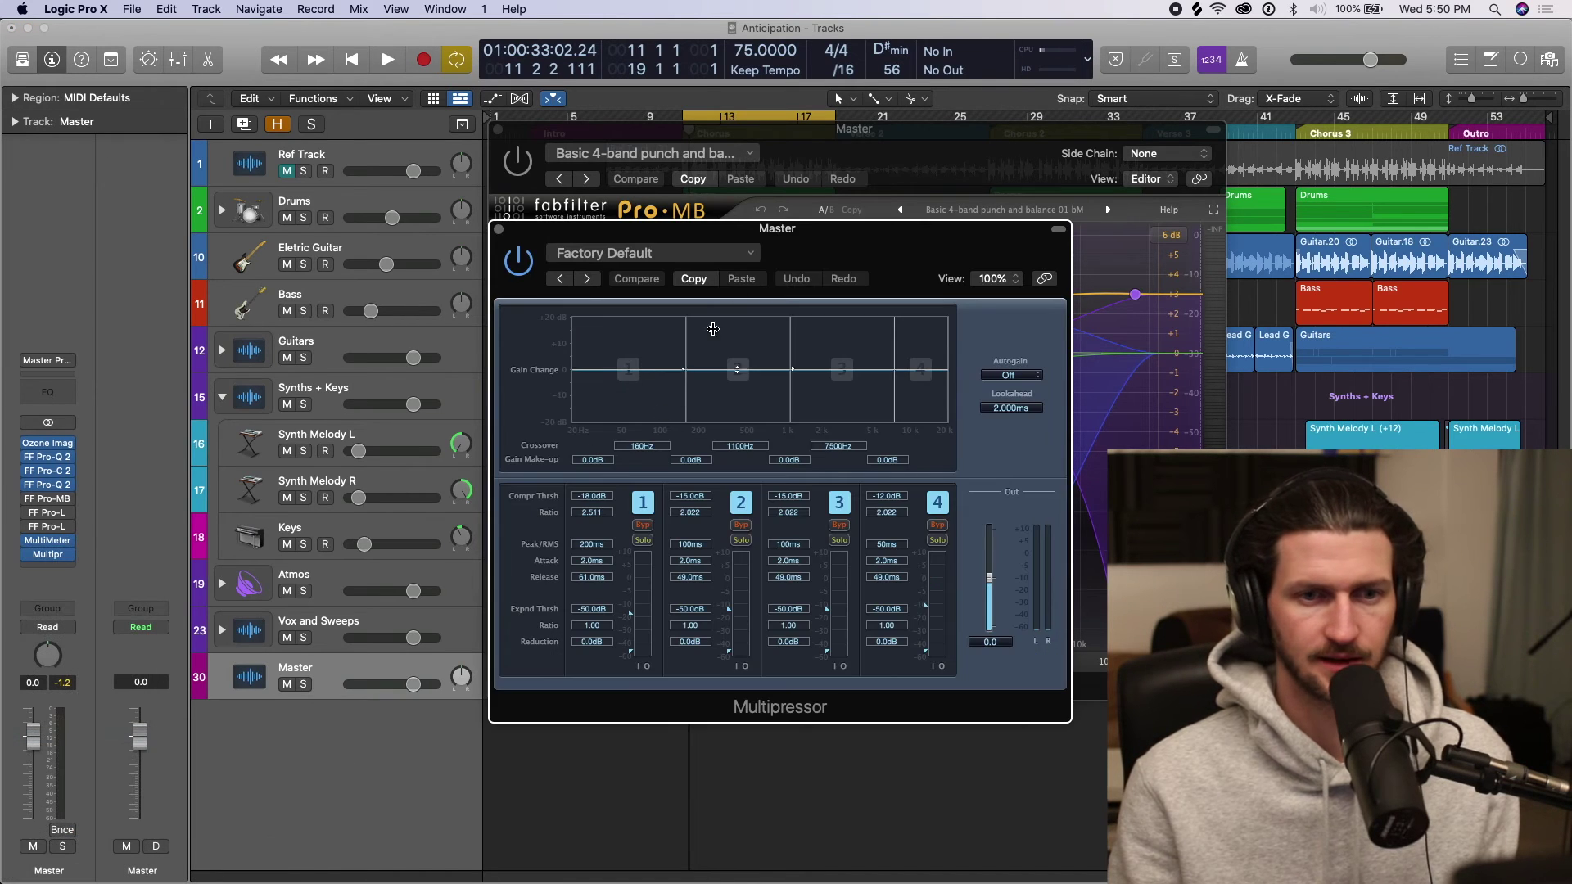
pyautogui.moveTo(713, 328); pyautogui.dragTo(777, 226)
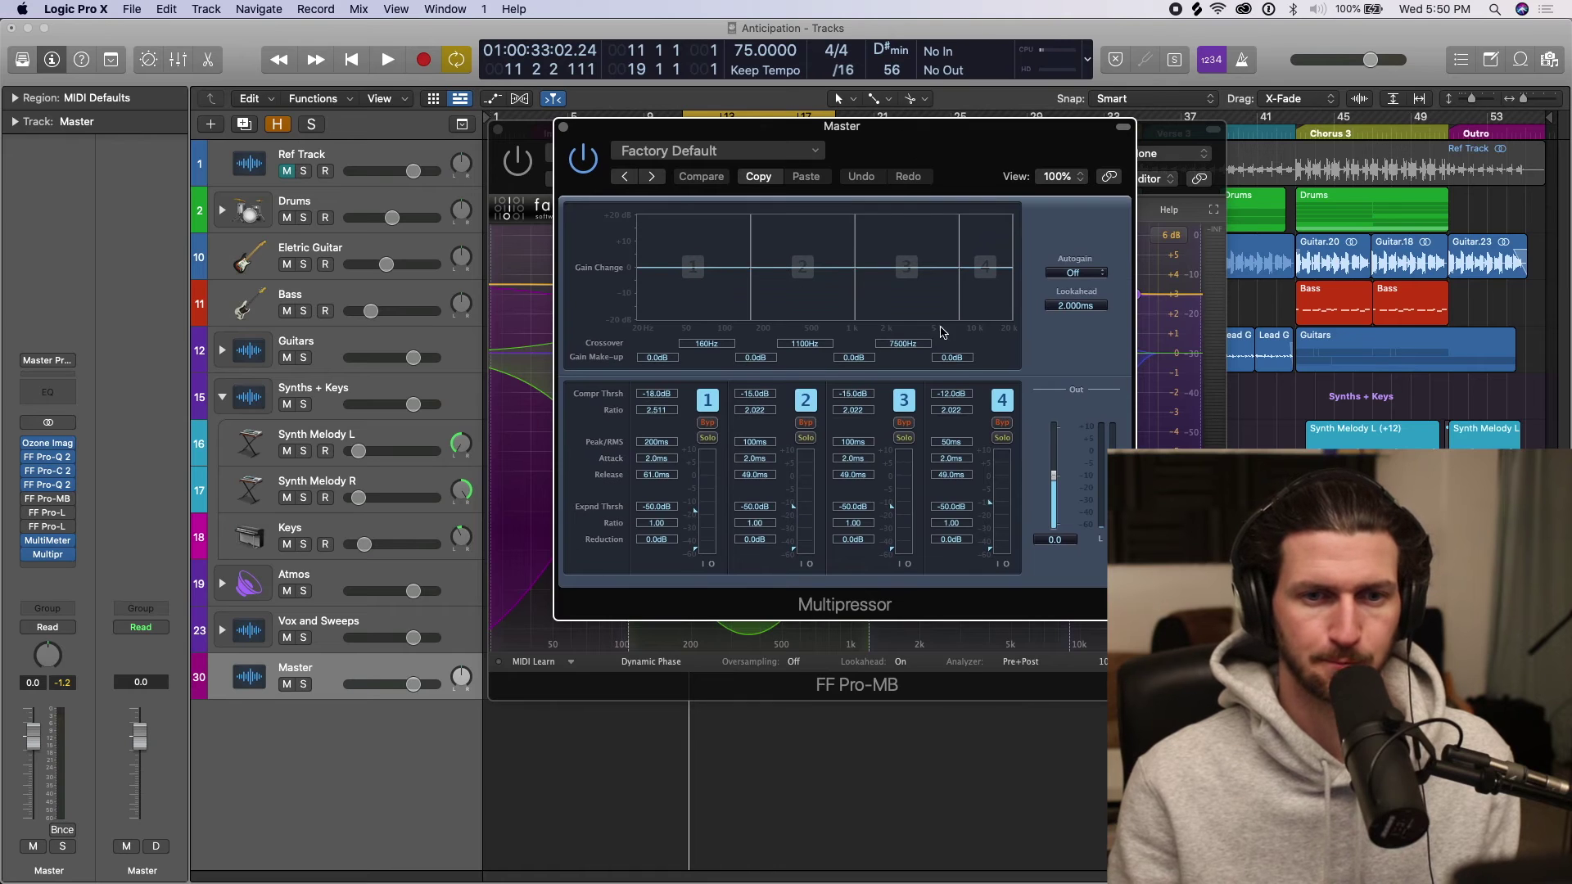
# Step: Set the Multipressor crossovers to 130, 870 and 5300 Hz and trim band 2 make-up
pyautogui.moveTo(751, 270); pyautogui.dragTo(739, 273)
pyautogui.moveTo(852, 270); pyautogui.dragTo(842, 271)
pyautogui.moveTo(960, 269); pyautogui.dragTo(946, 272)
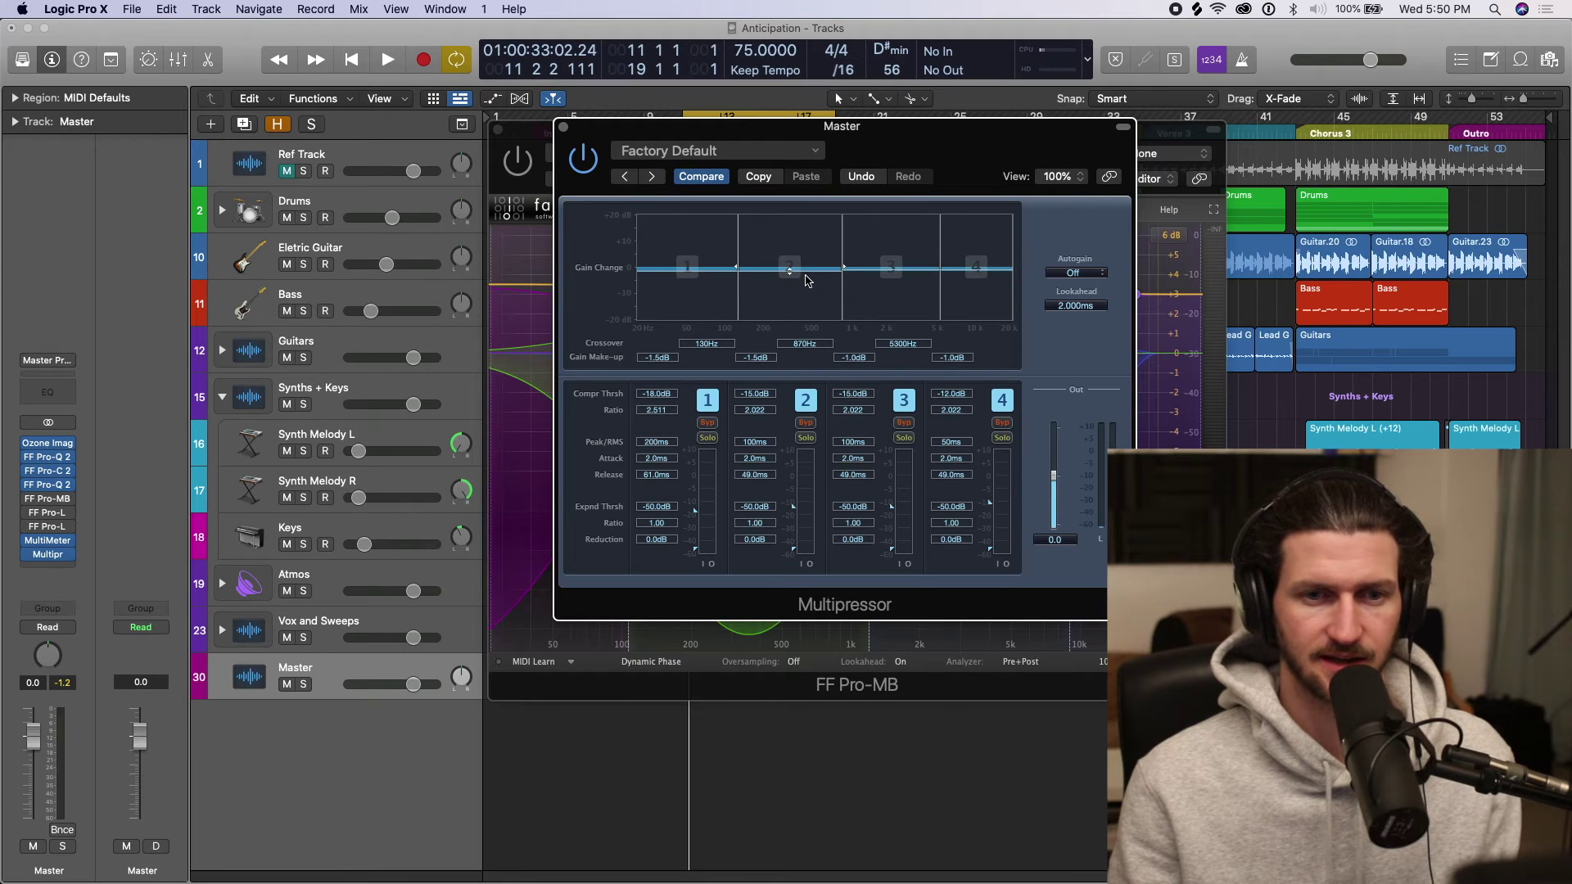
pyautogui.moveTo(798, 271)
pyautogui.mouseDown()
pyautogui.moveTo(789, 246)
pyautogui.moveTo(800, 267)
pyautogui.mouseUp()
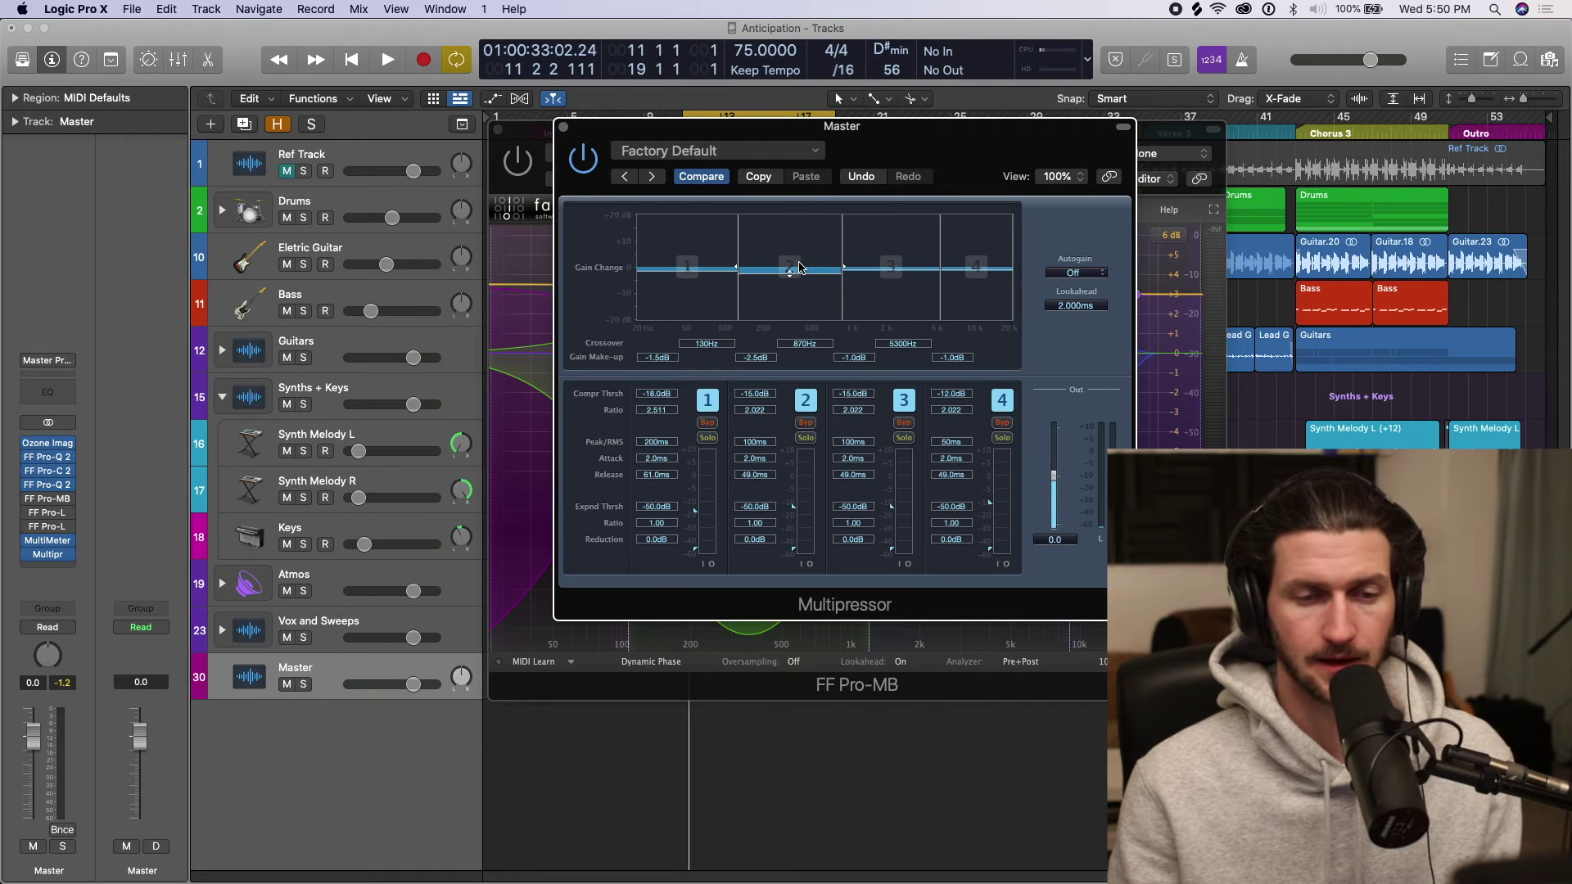
pyautogui.click(563, 127)
# Step: Reload the Basic 4-band punch and balance 01 bM preset in Pro-MB and inspect bands 1, 3 and 2
pyautogui.click(1005, 210)
pyautogui.moveTo(1030, 330)
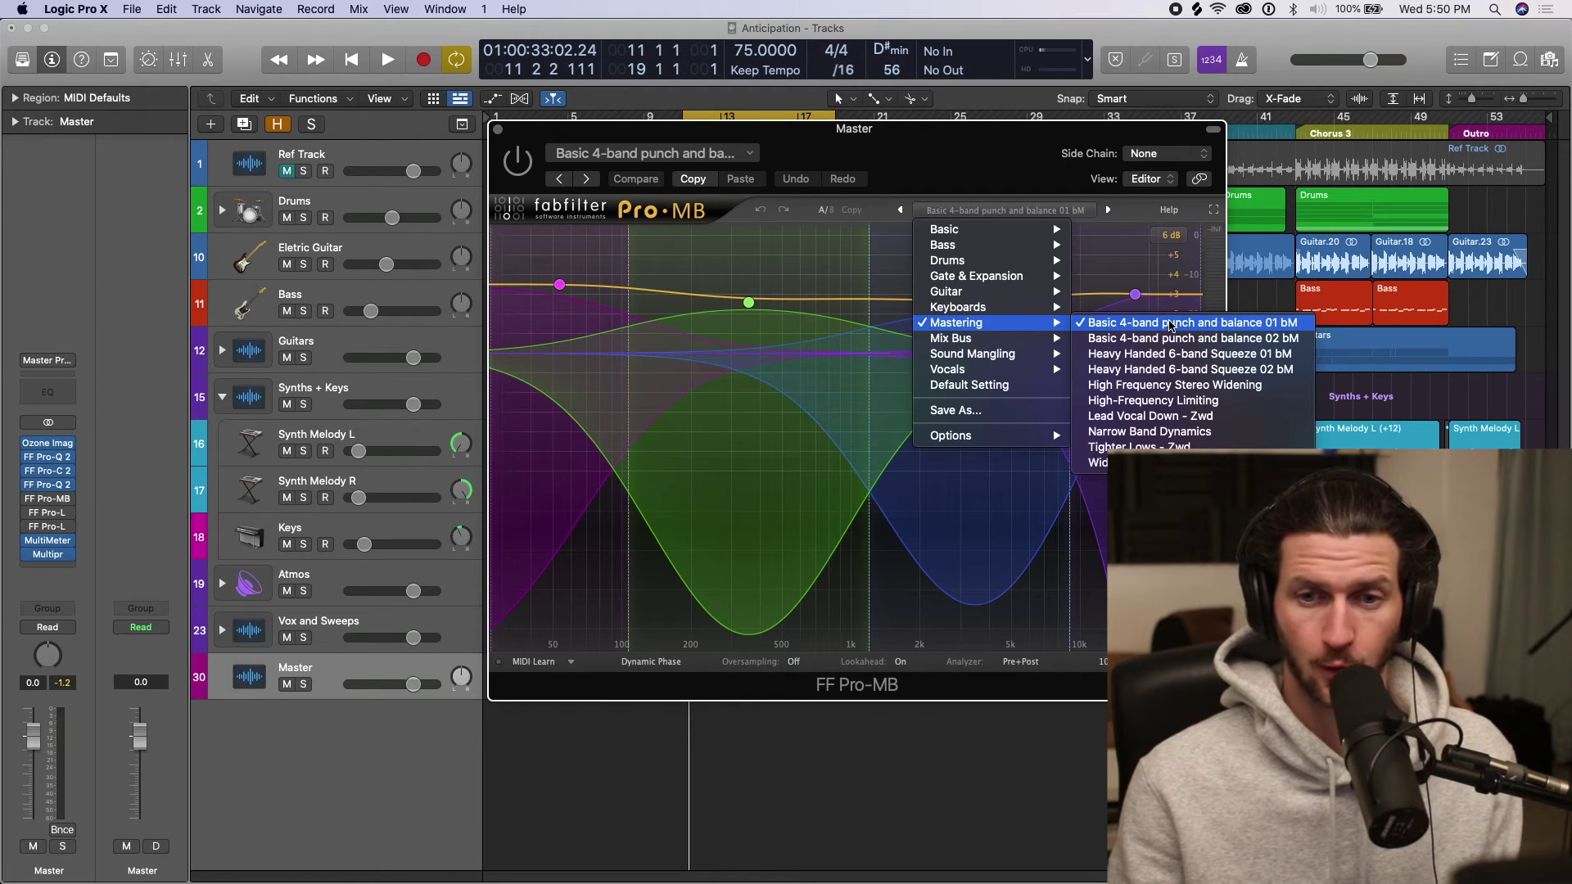
pyautogui.click(1171, 324)
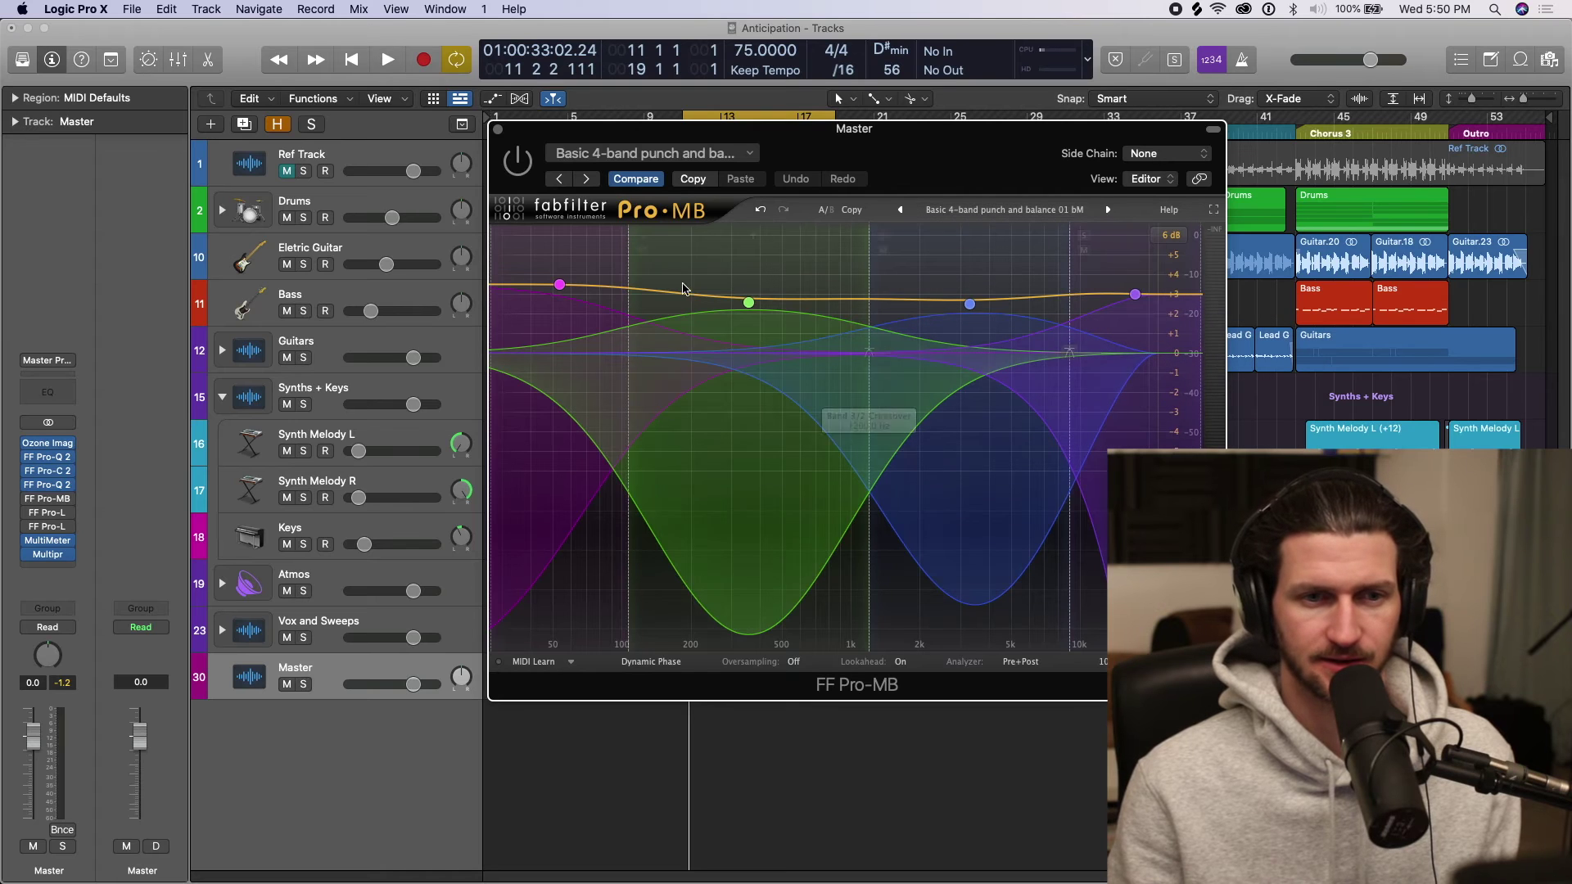
pyautogui.click(560, 288)
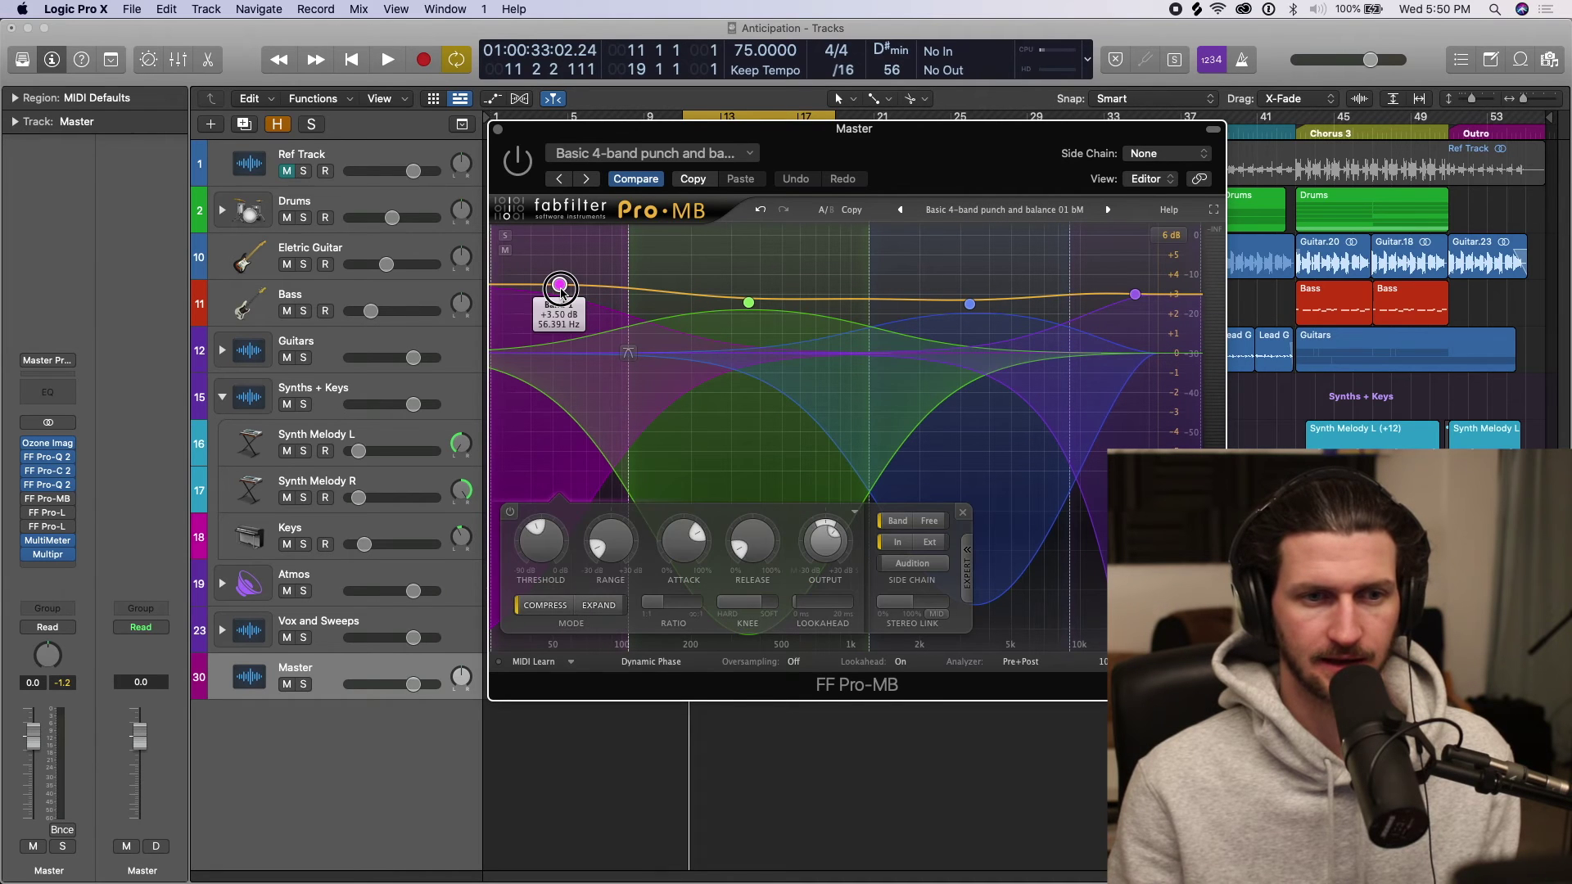
pyautogui.click(746, 303)
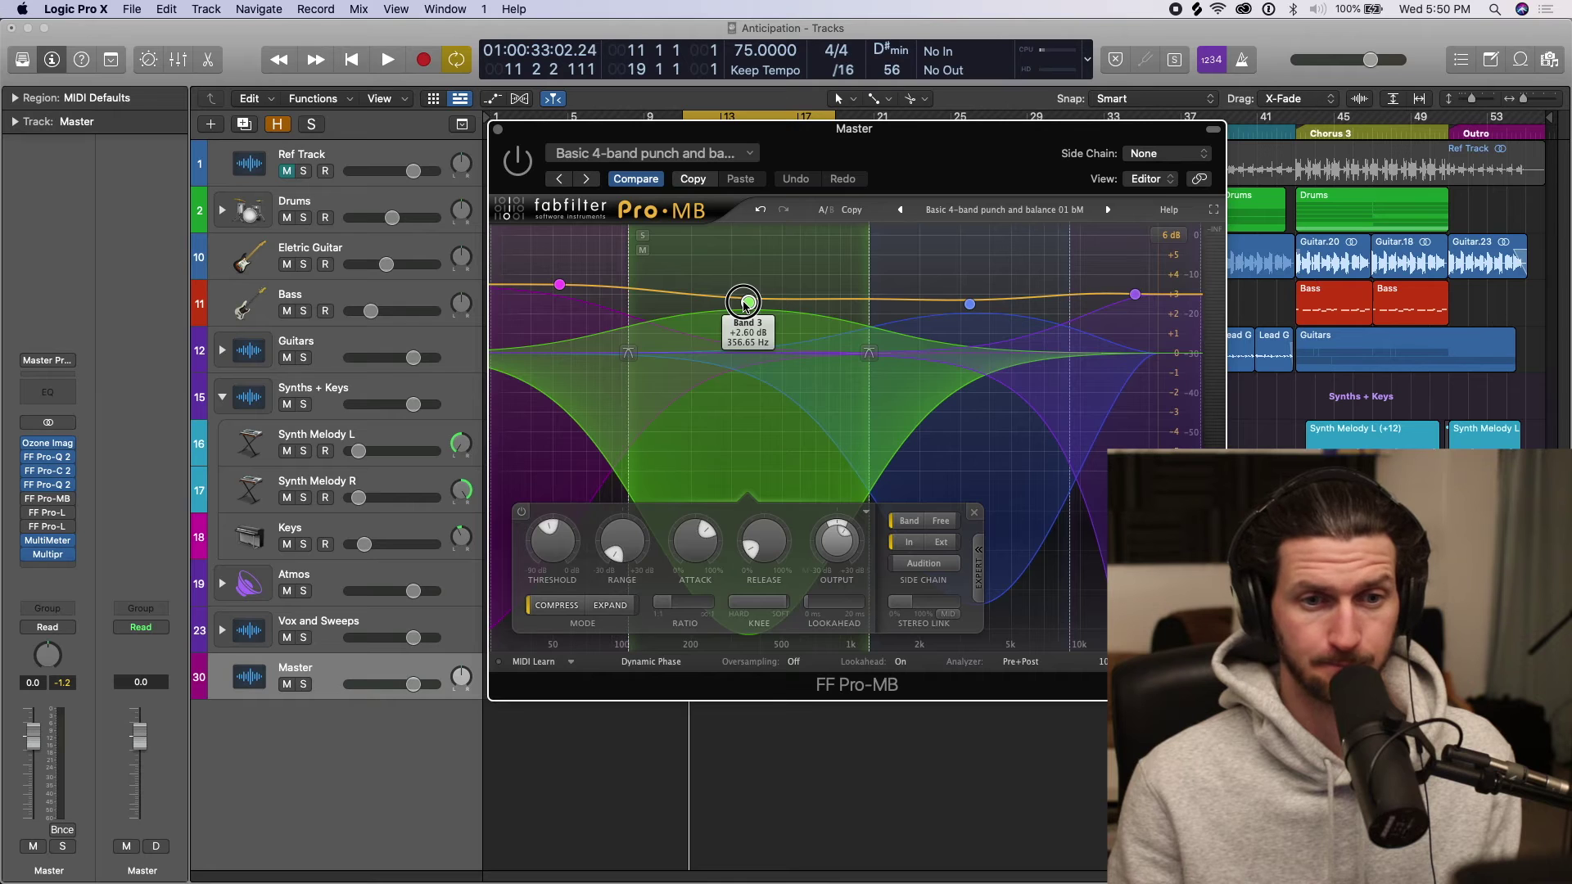
pyautogui.click(969, 305)
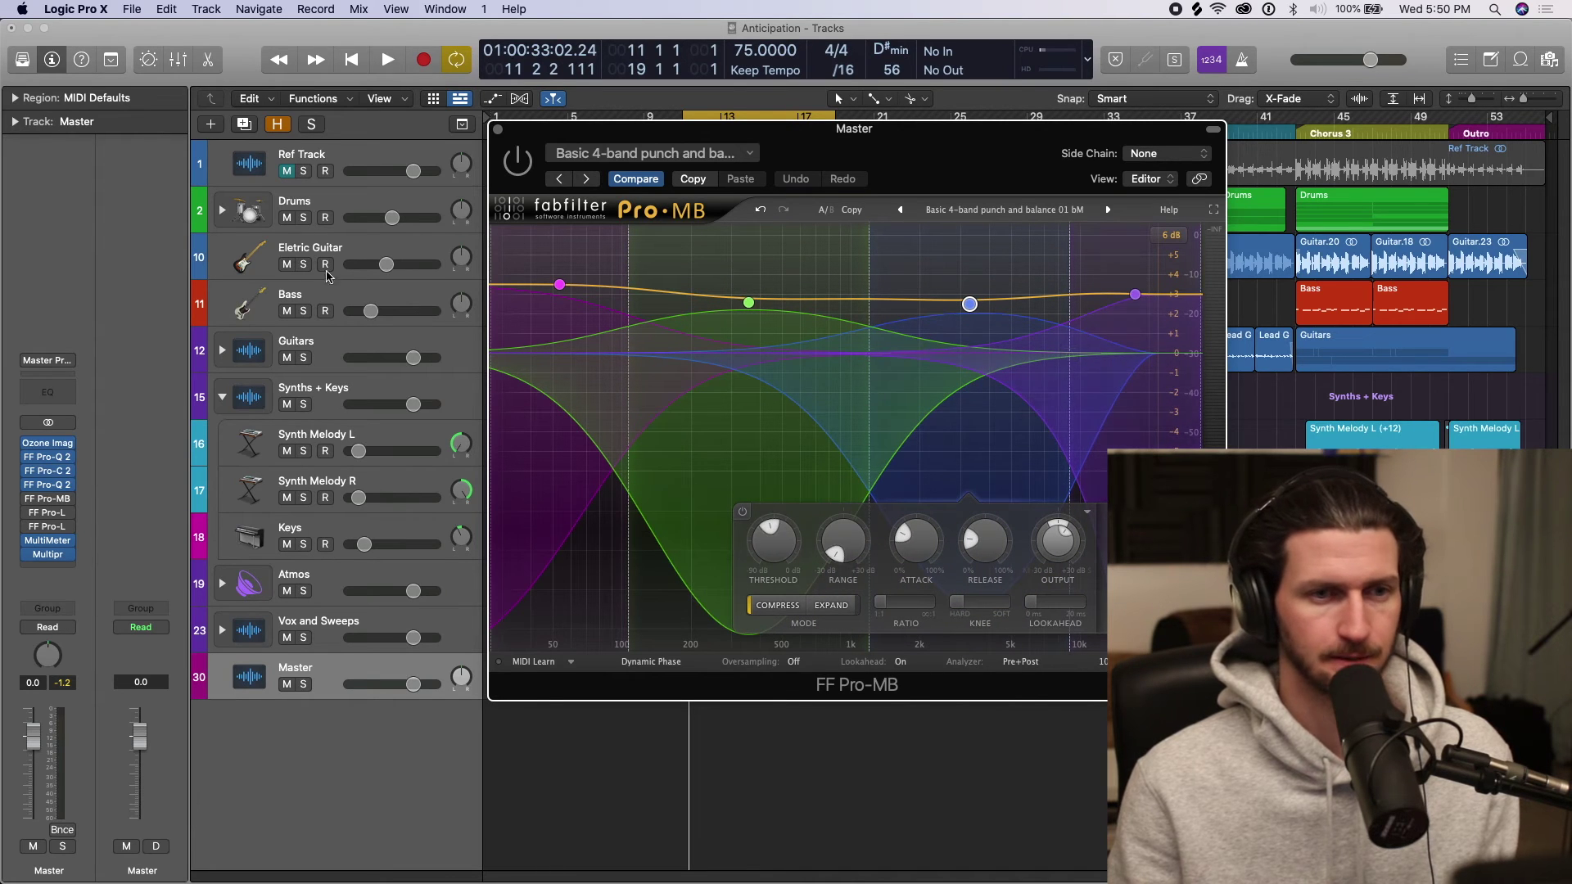
# Step: Switch the Pro-MB compressor on, audition the song briefly, then close the plug-in window
pyautogui.click(517, 165)
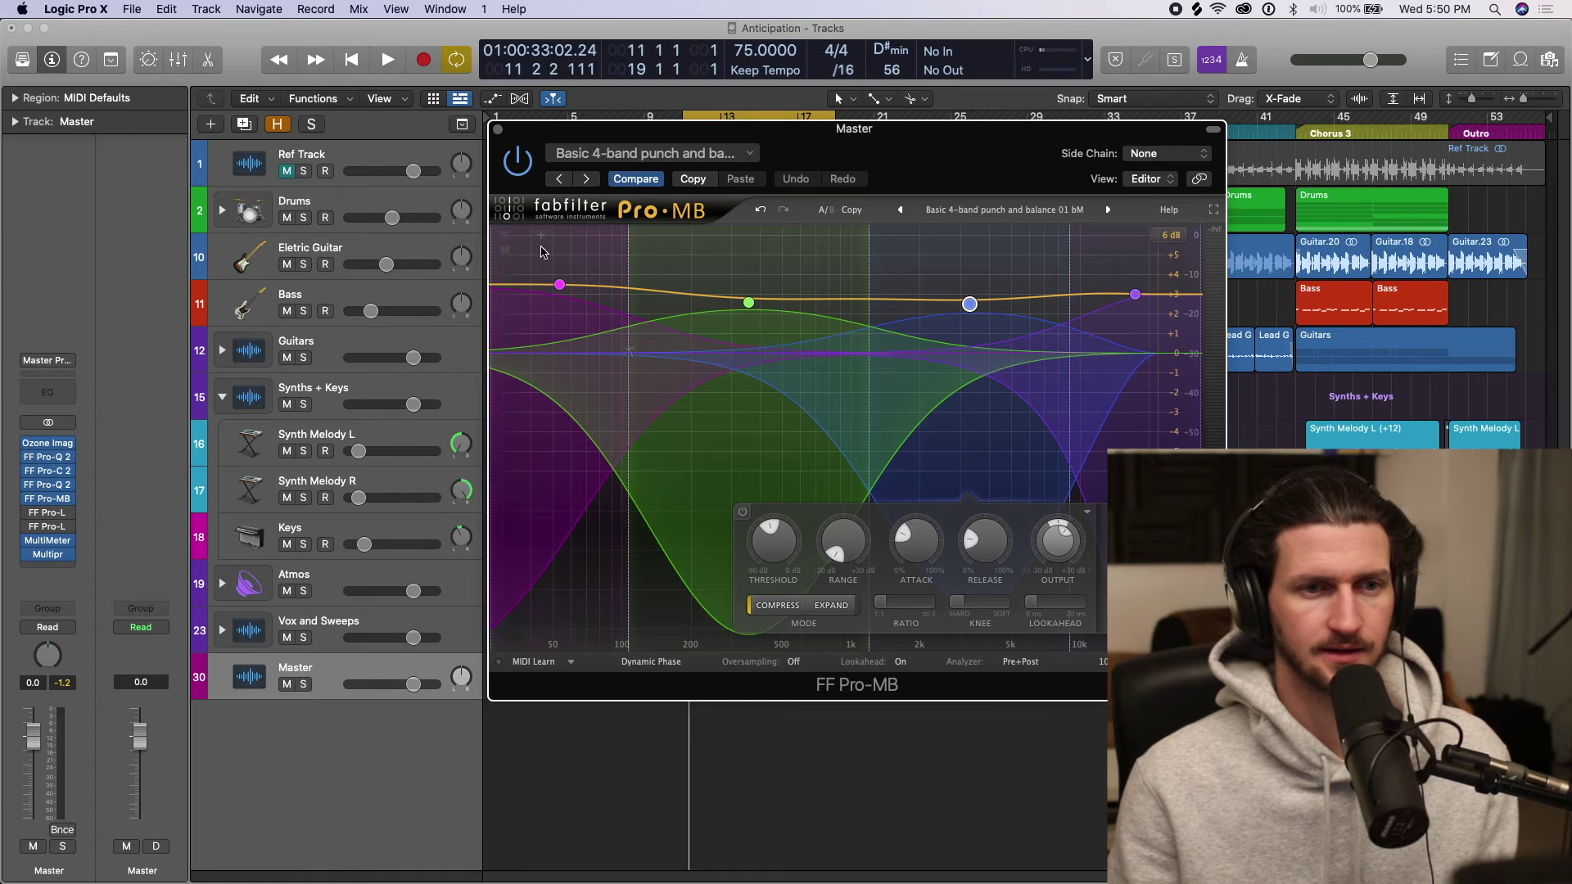
pyautogui.press('space')
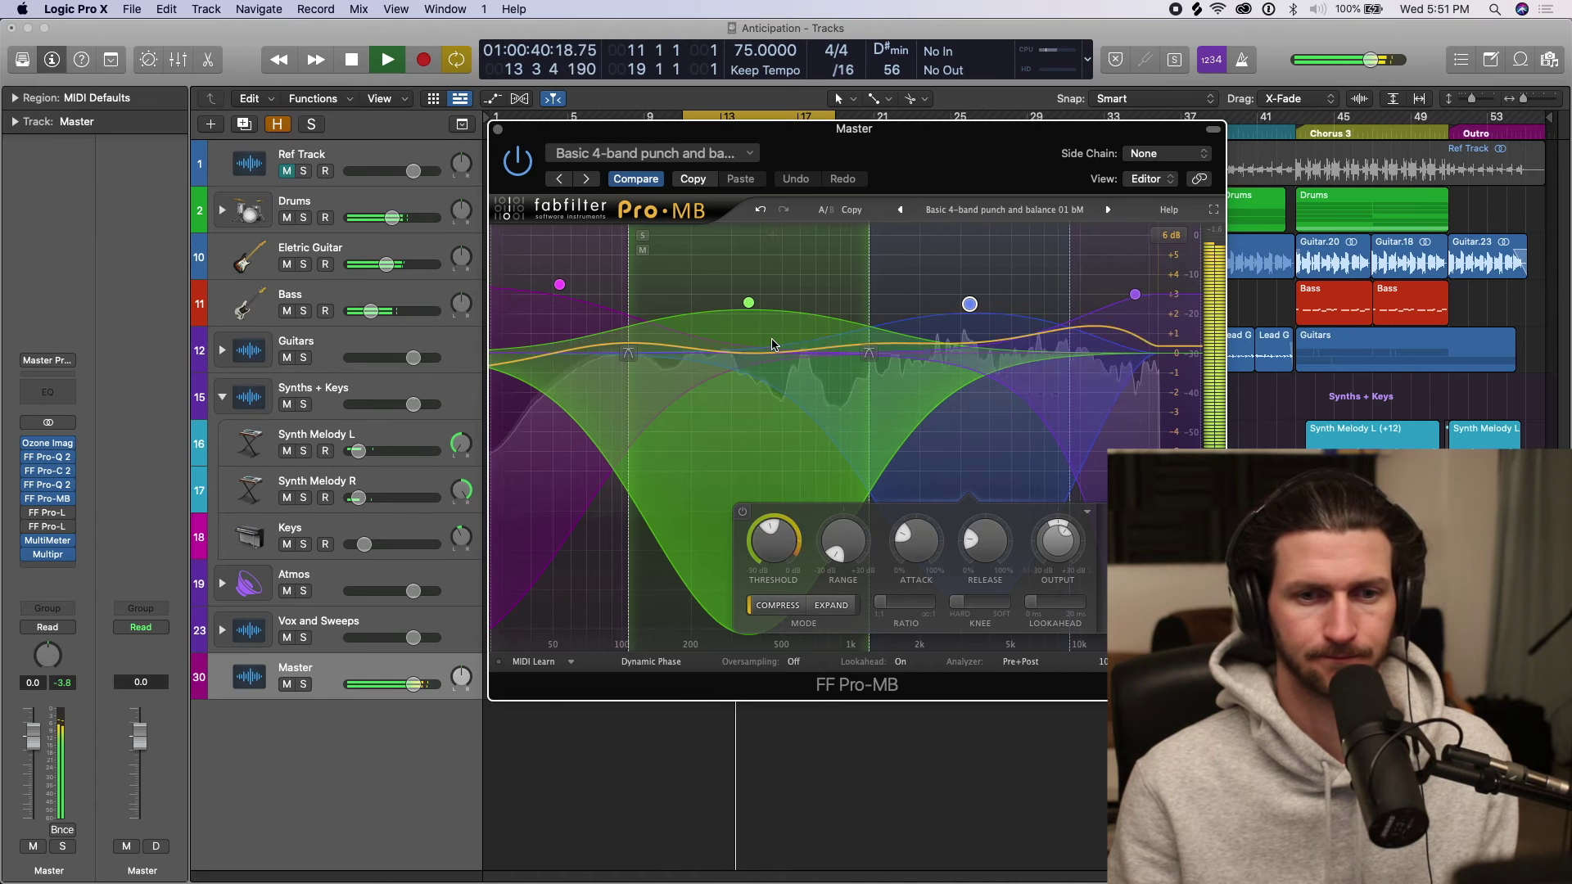
pyautogui.press('space')
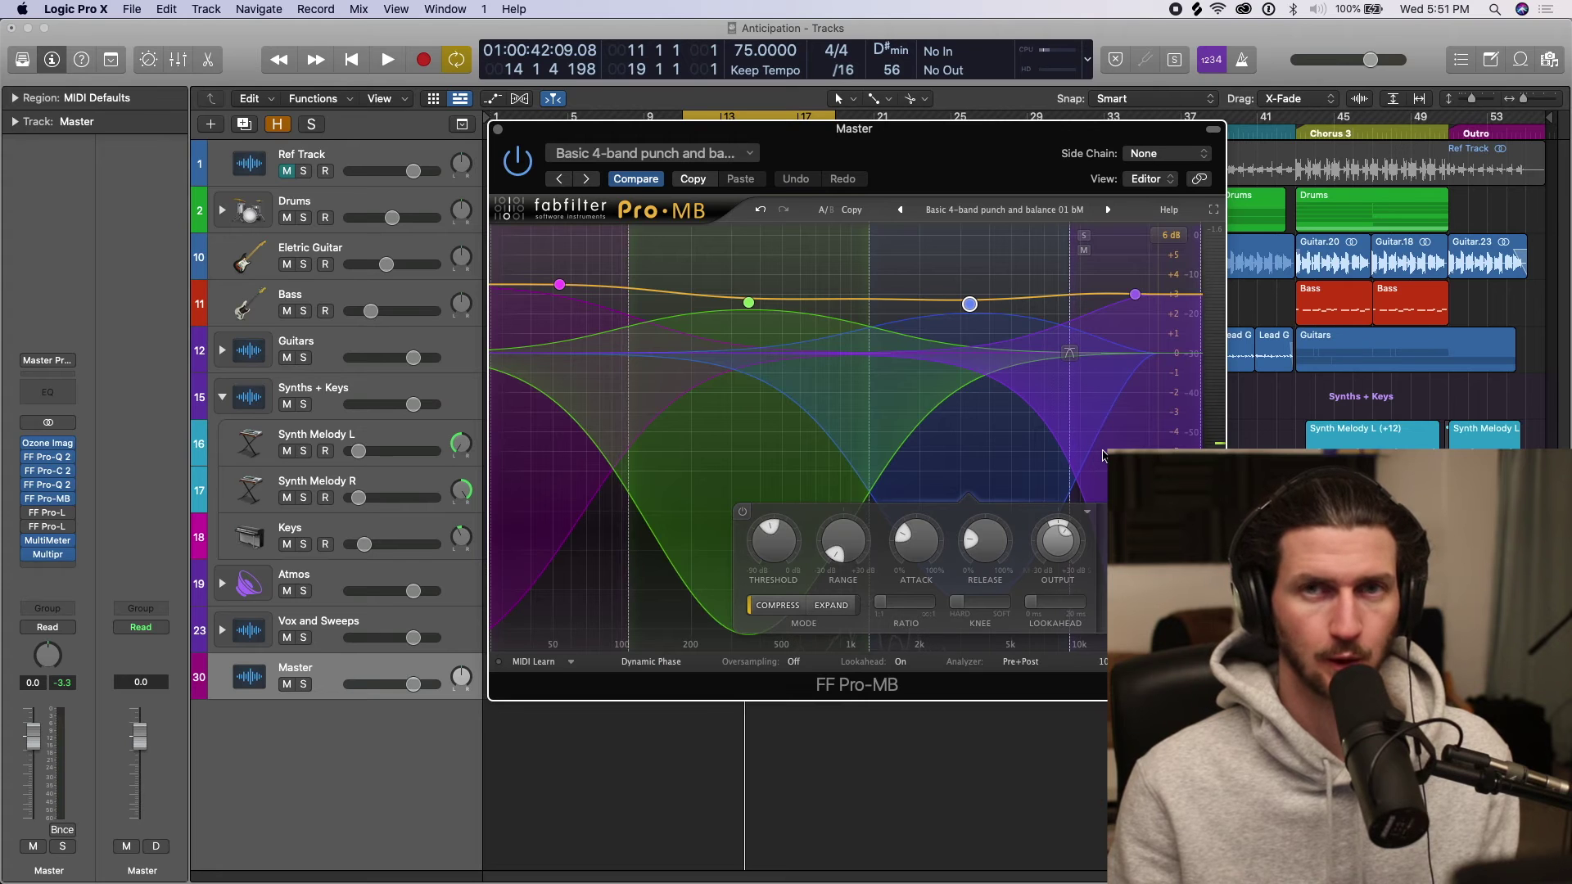
pyautogui.press('super+w')
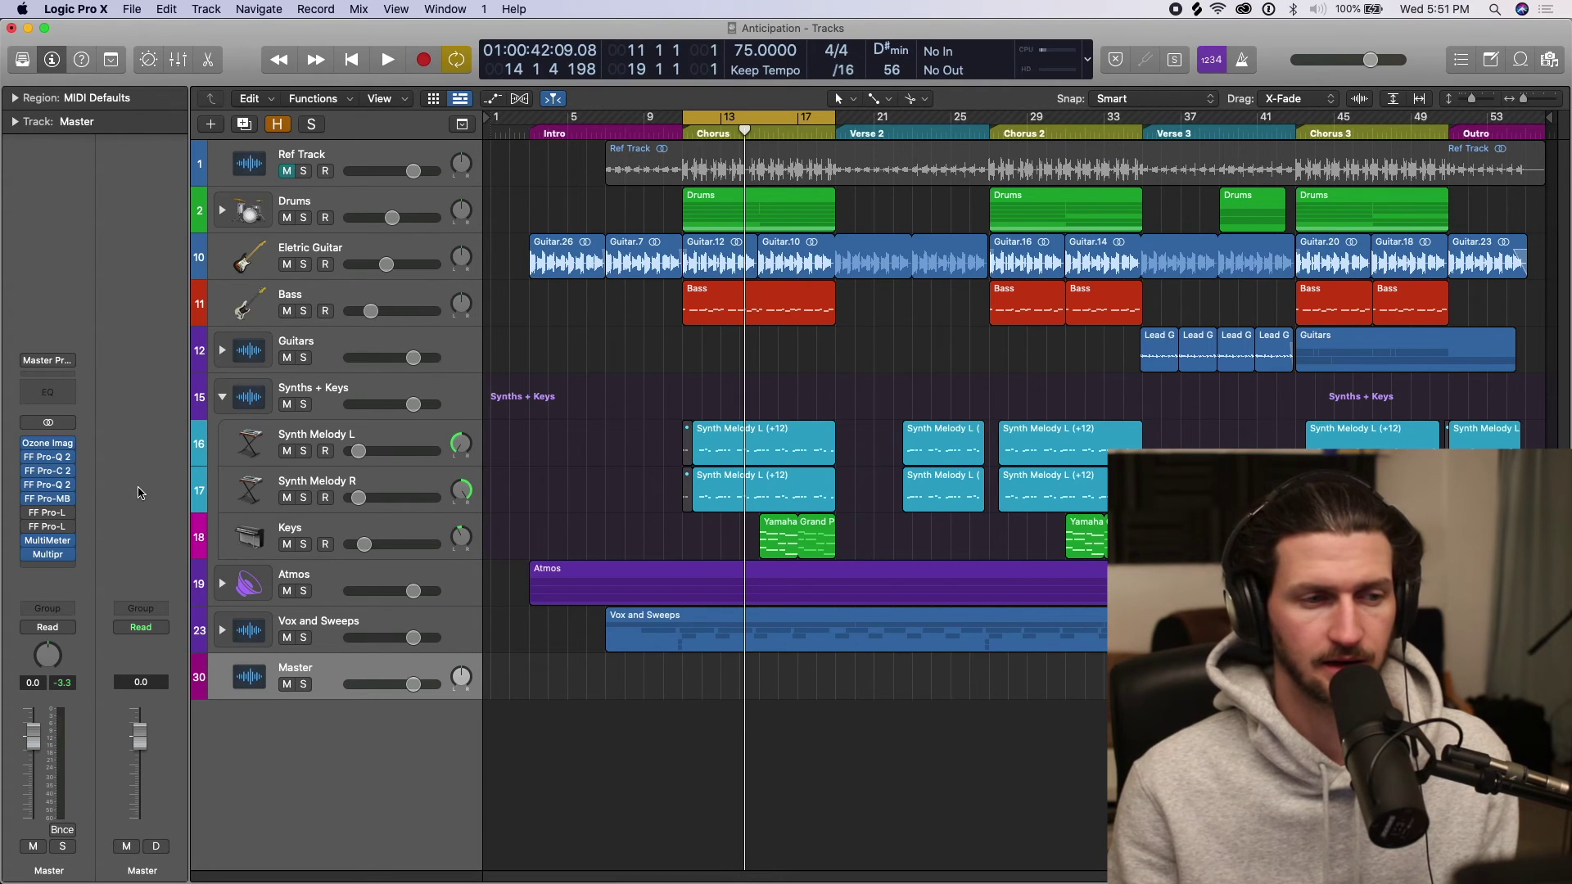
# Step: Open FF Pro-L on the Master and raise its gain to about +4.4 dB
pyautogui.click(49, 517)
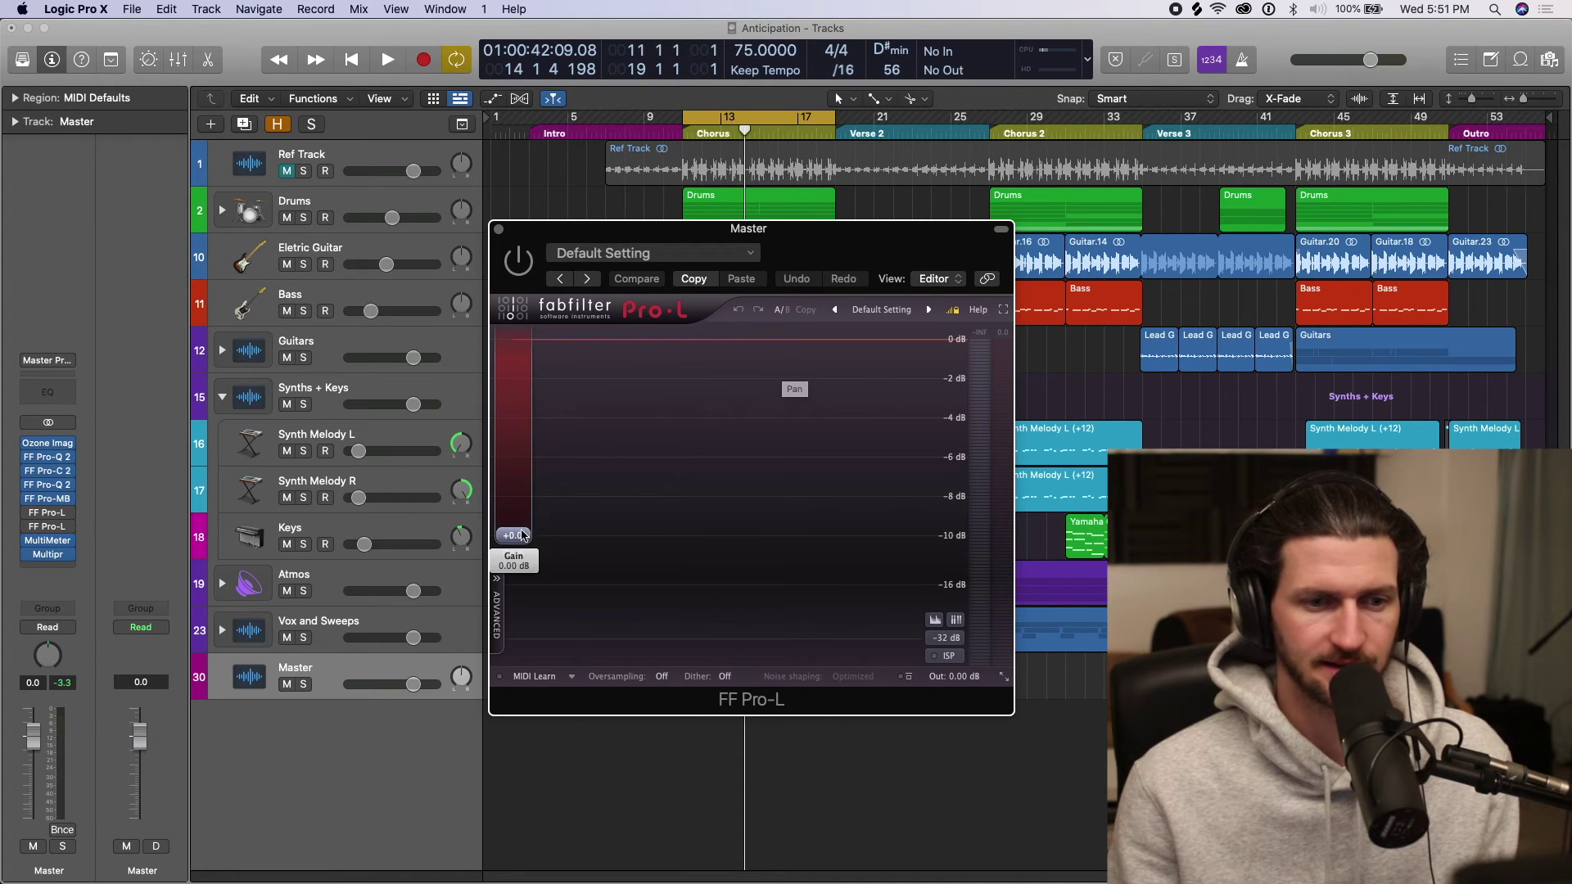
pyautogui.moveTo(522, 535)
pyautogui.mouseDown()
pyautogui.moveTo(518, 339)
pyautogui.moveTo(548, 531)
pyautogui.mouseUp()
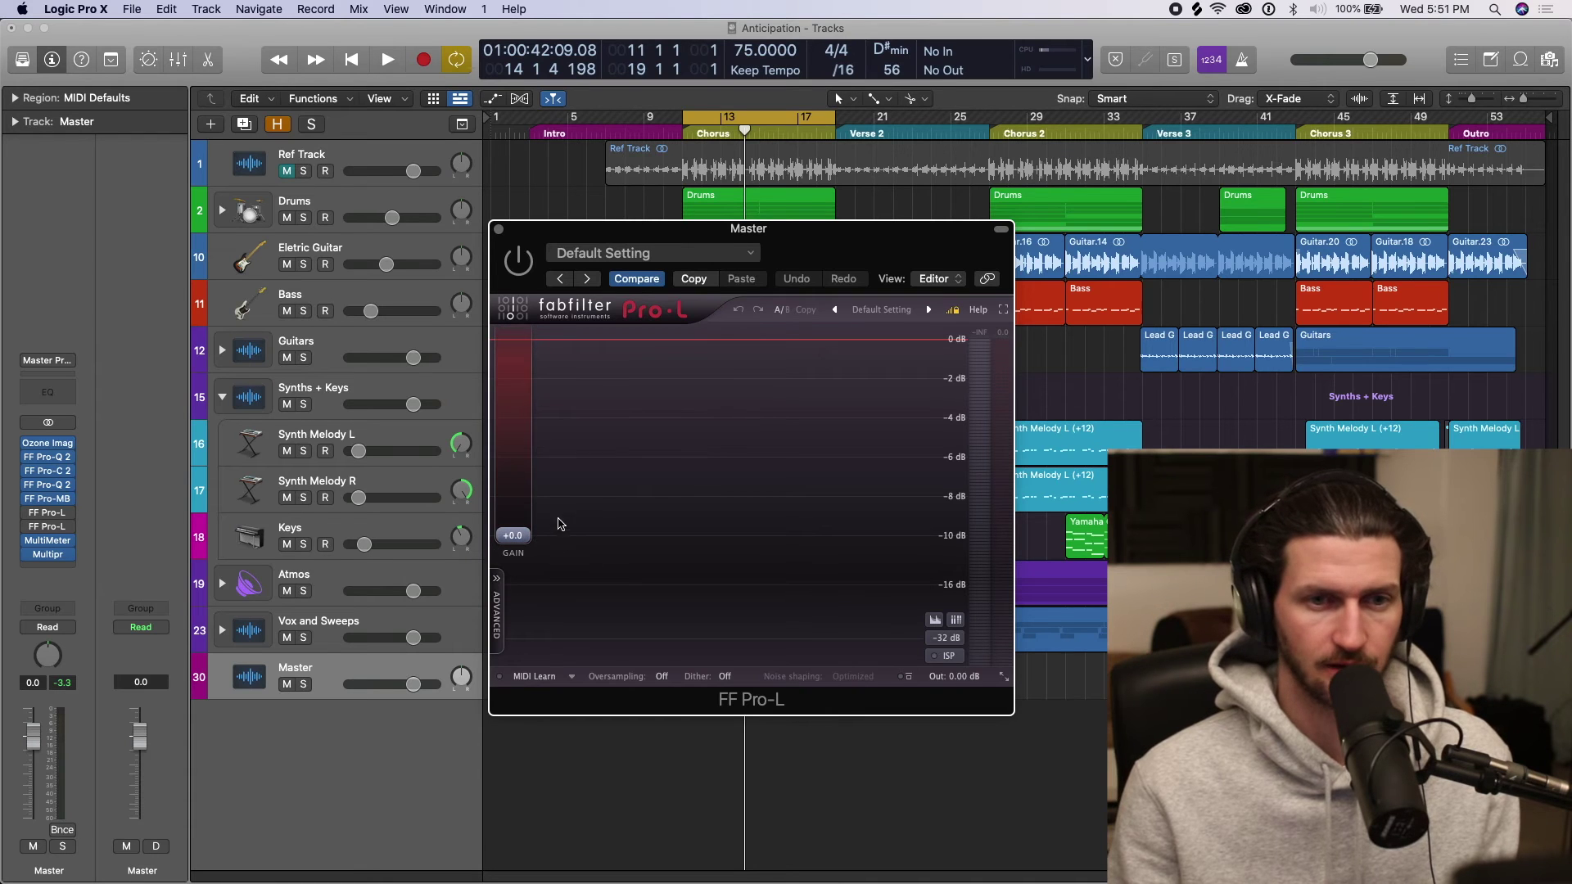
pyautogui.moveTo(888, 239); pyautogui.dragTo(849, 208)
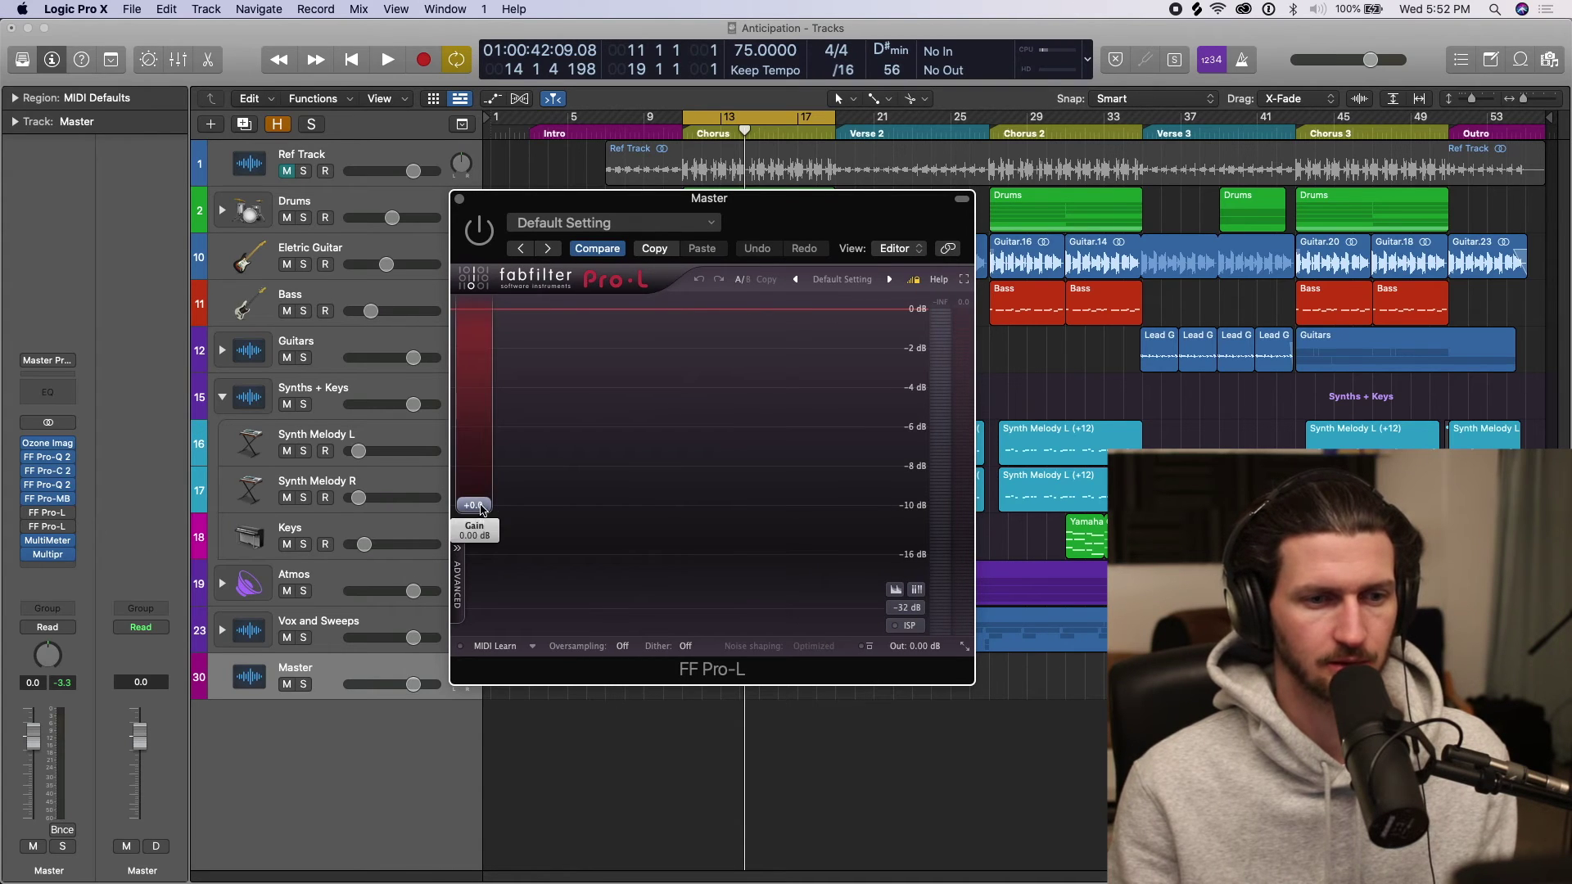
pyautogui.moveTo(474, 504)
pyautogui.mouseDown()
pyautogui.moveTo(490, 486)
pyautogui.moveTo(494, 513)
pyautogui.mouseUp()
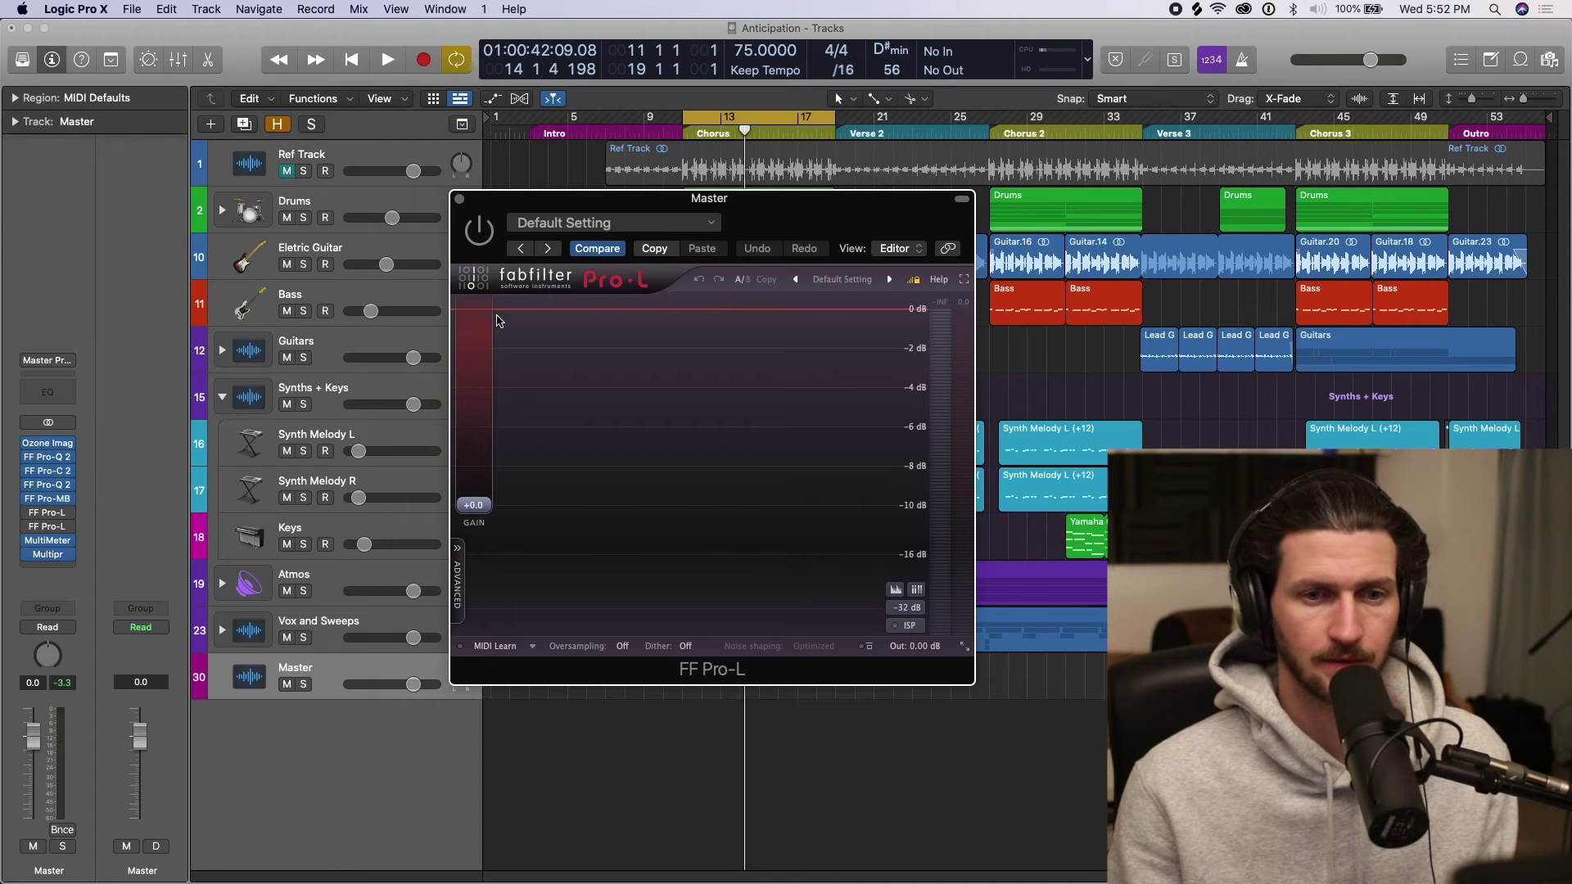
pyautogui.moveTo(493, 504); pyautogui.dragTo(491, 475)
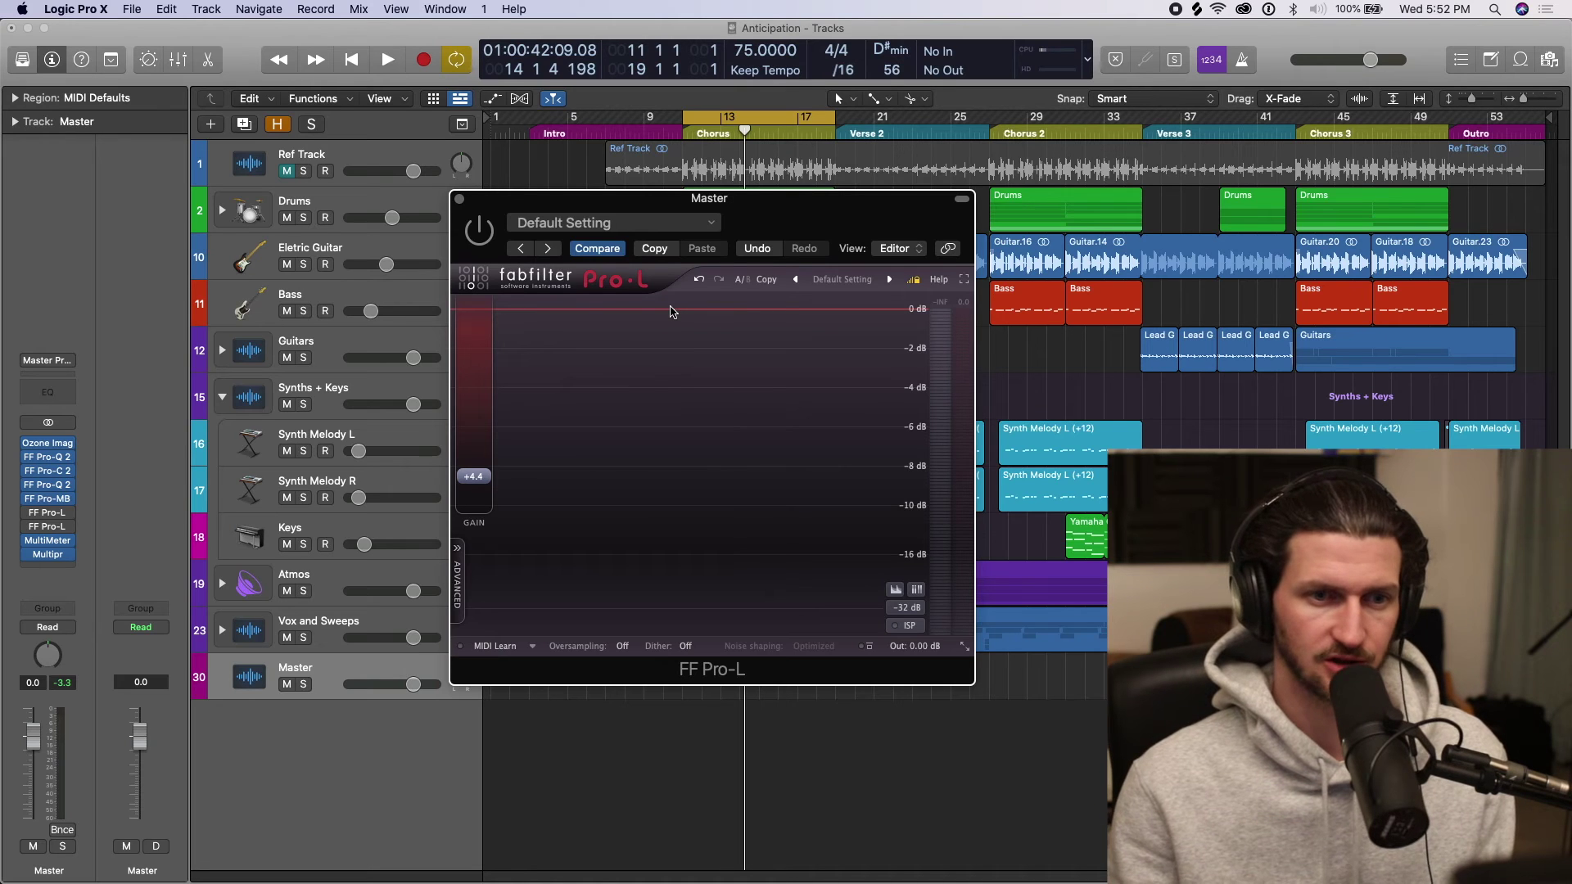
# Step: Fine-tune the Pro-L gain to about +6.5 dB during playback, then stop
pyautogui.press('space')
pyautogui.moveTo(474, 476); pyautogui.dragTo(486, 461)
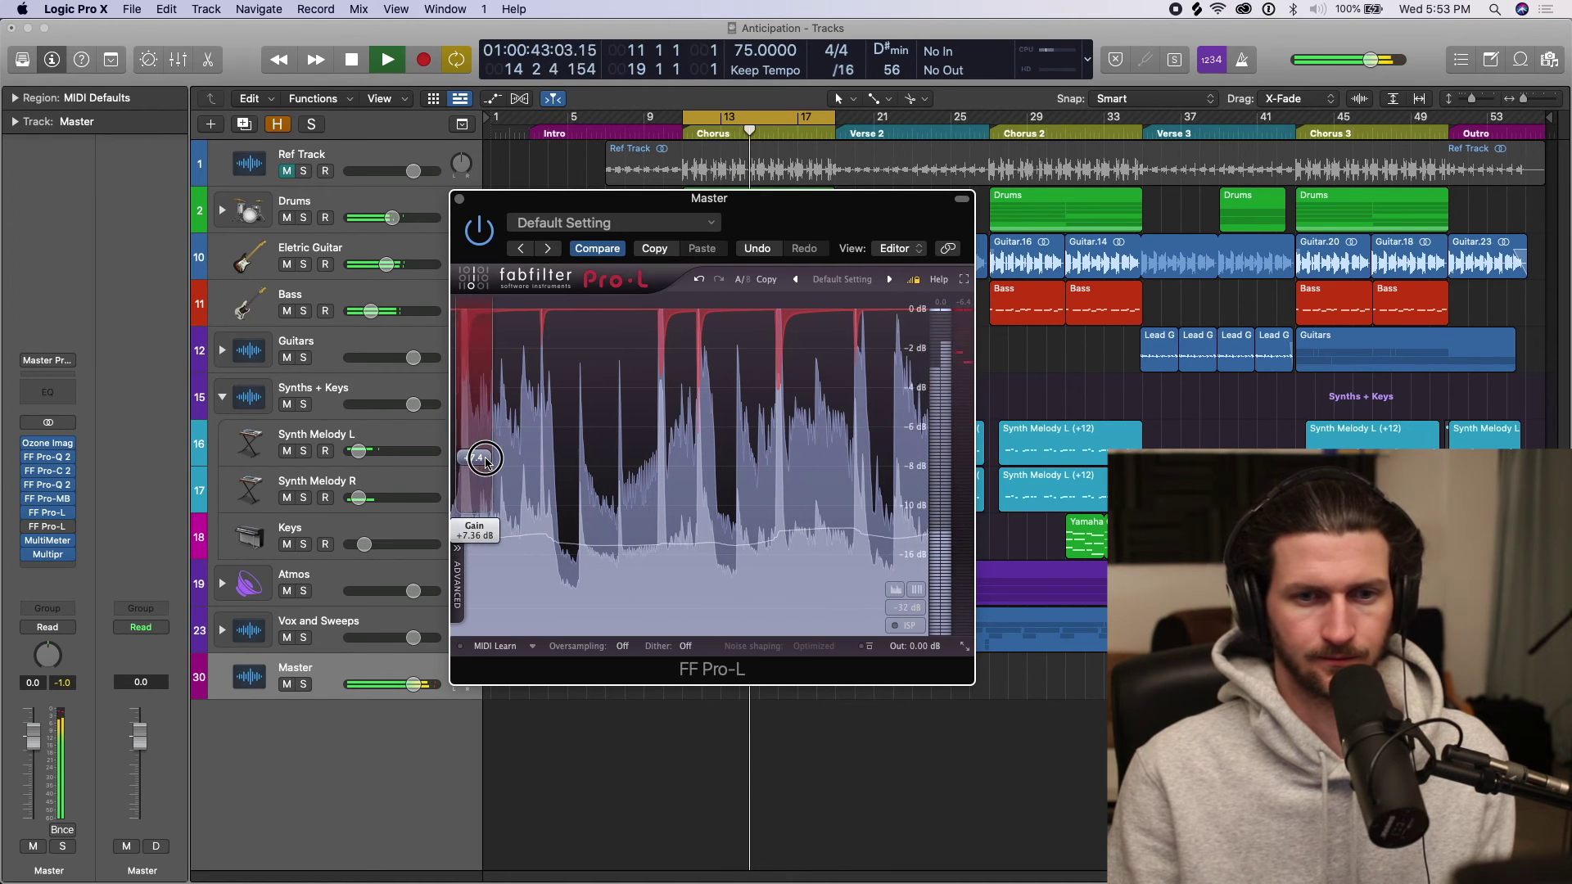
pyautogui.moveTo(485, 461); pyautogui.dragTo(486, 477)
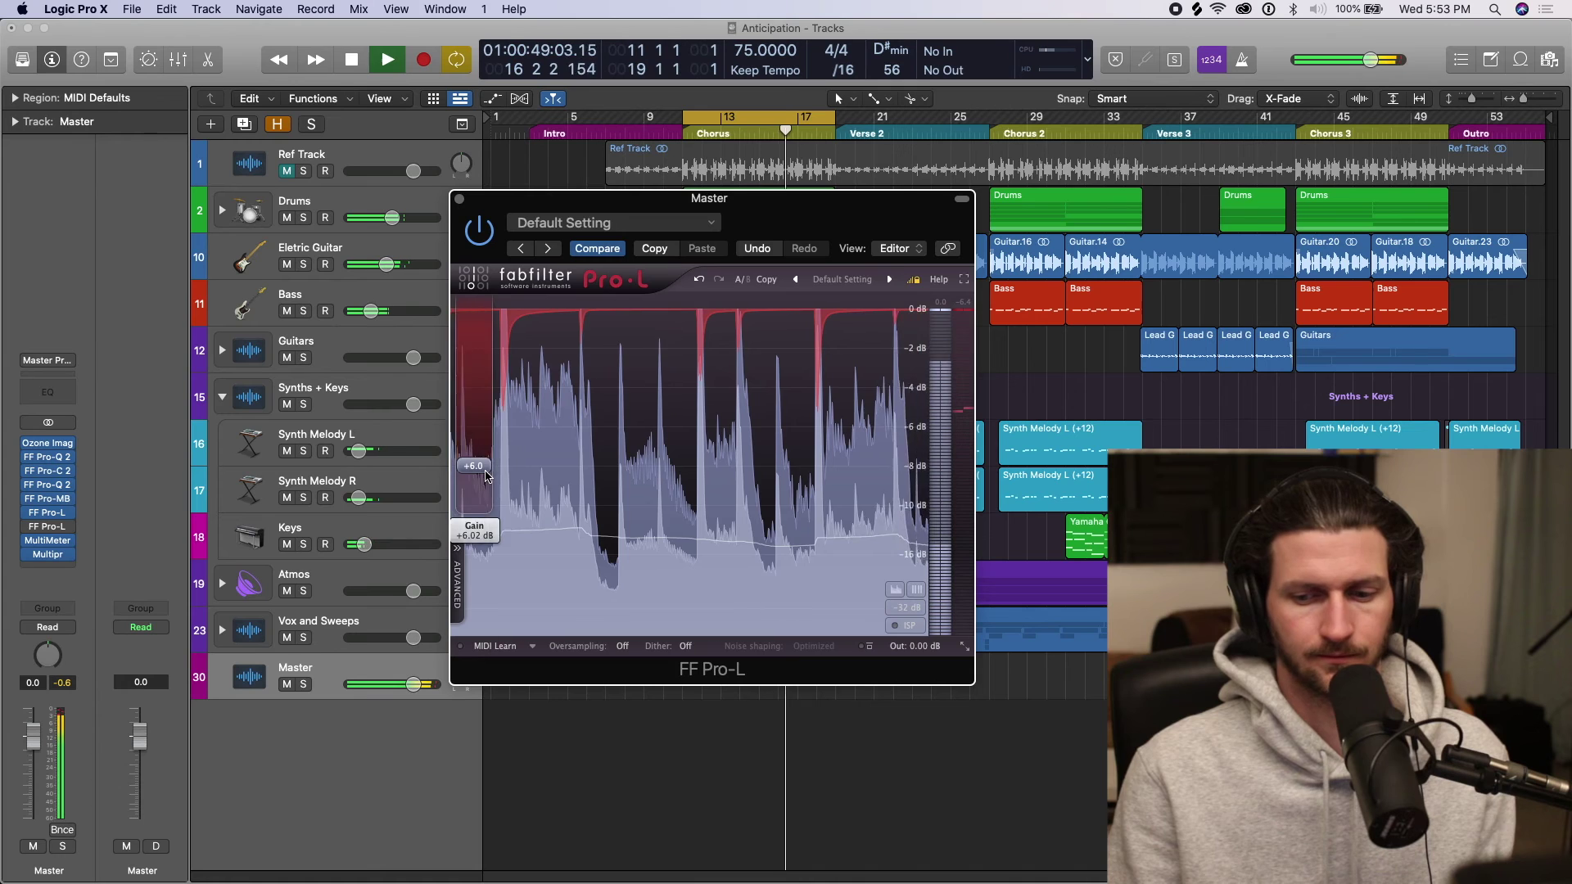
pyautogui.moveTo(487, 476); pyautogui.dragTo(489, 471)
pyautogui.press('space')
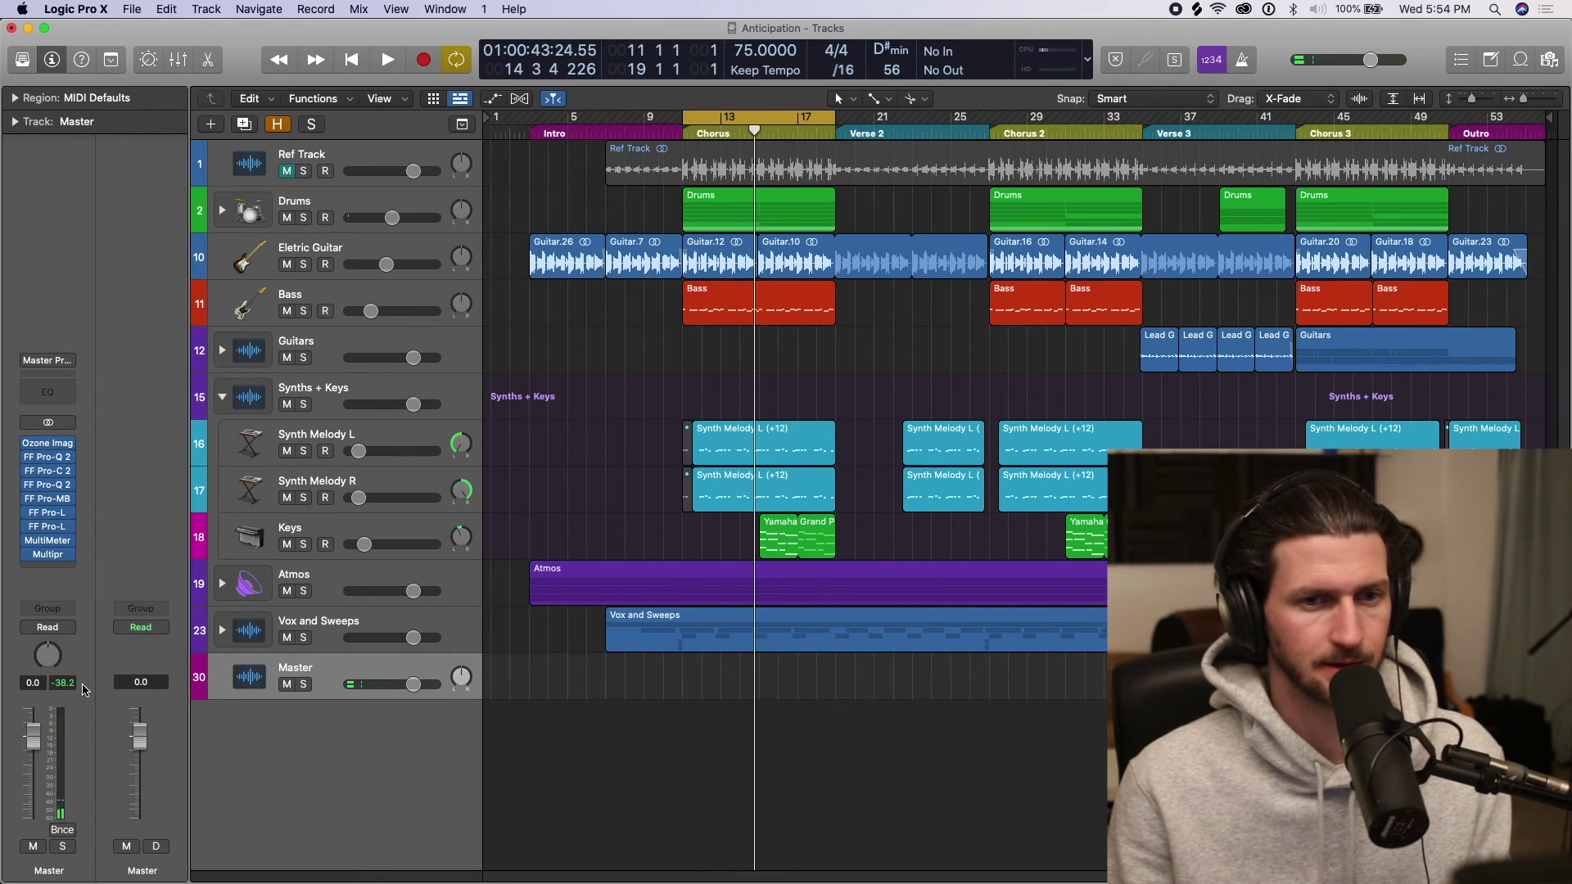
pyautogui.press('space')
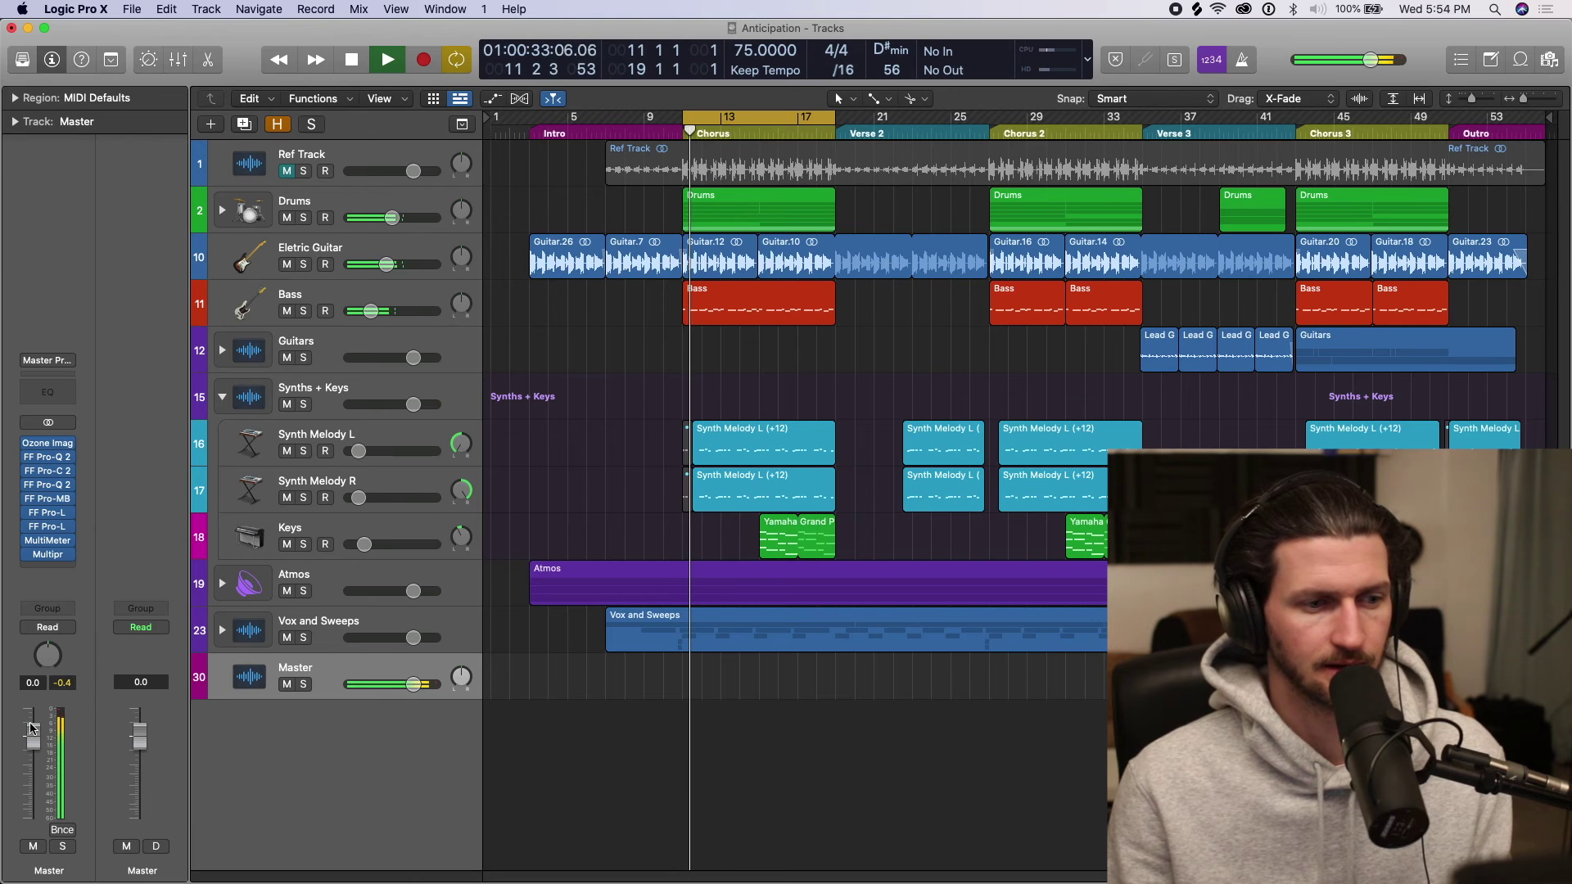
pyautogui.press('space')
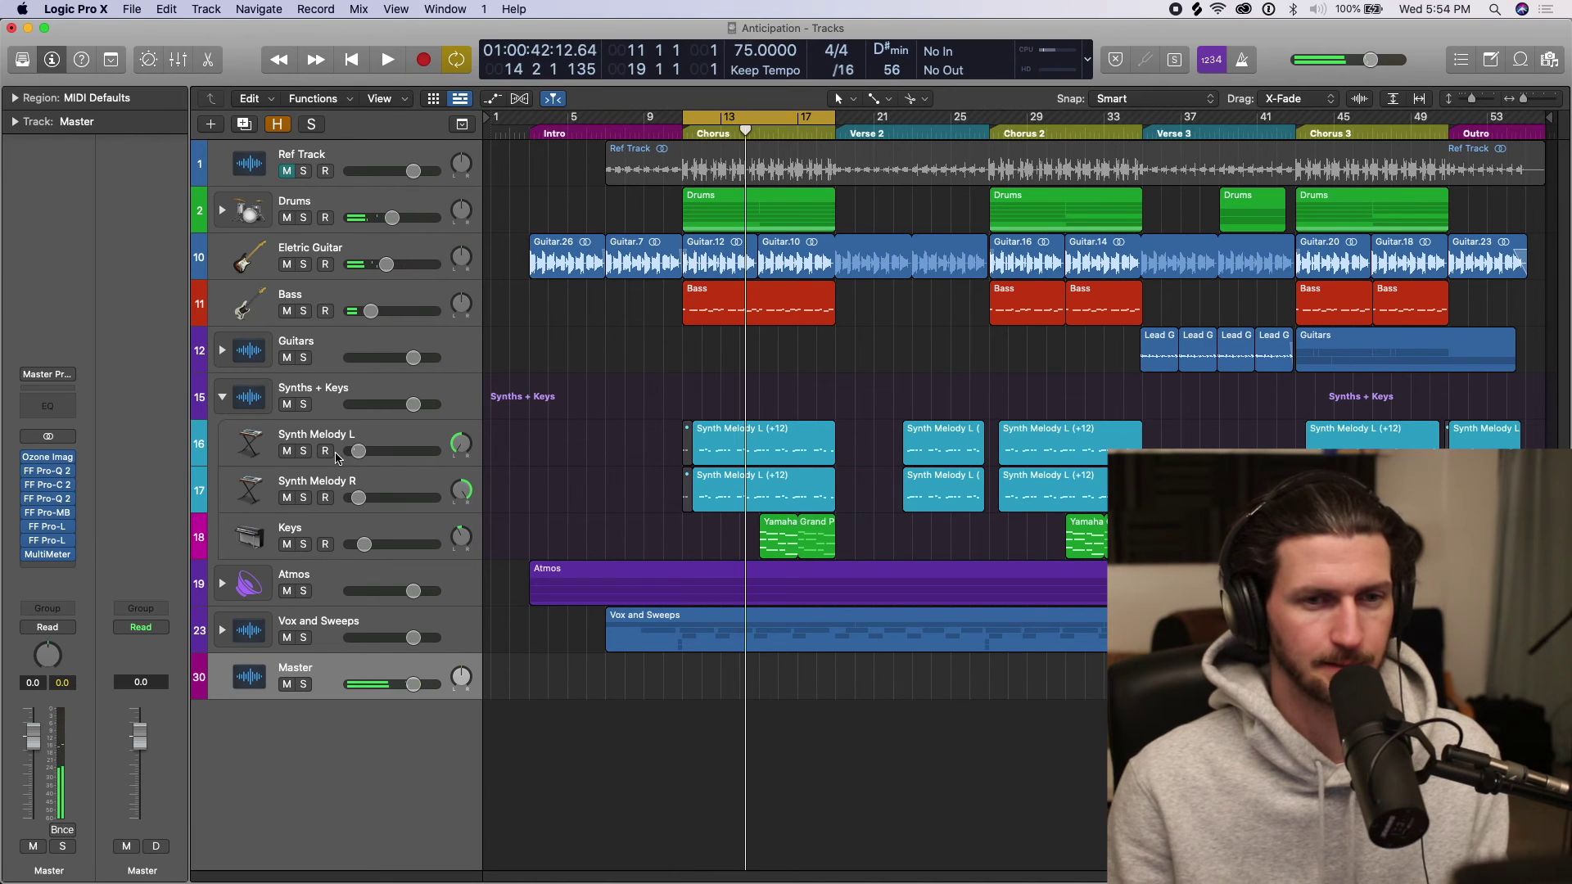
pyautogui.click(53, 568)
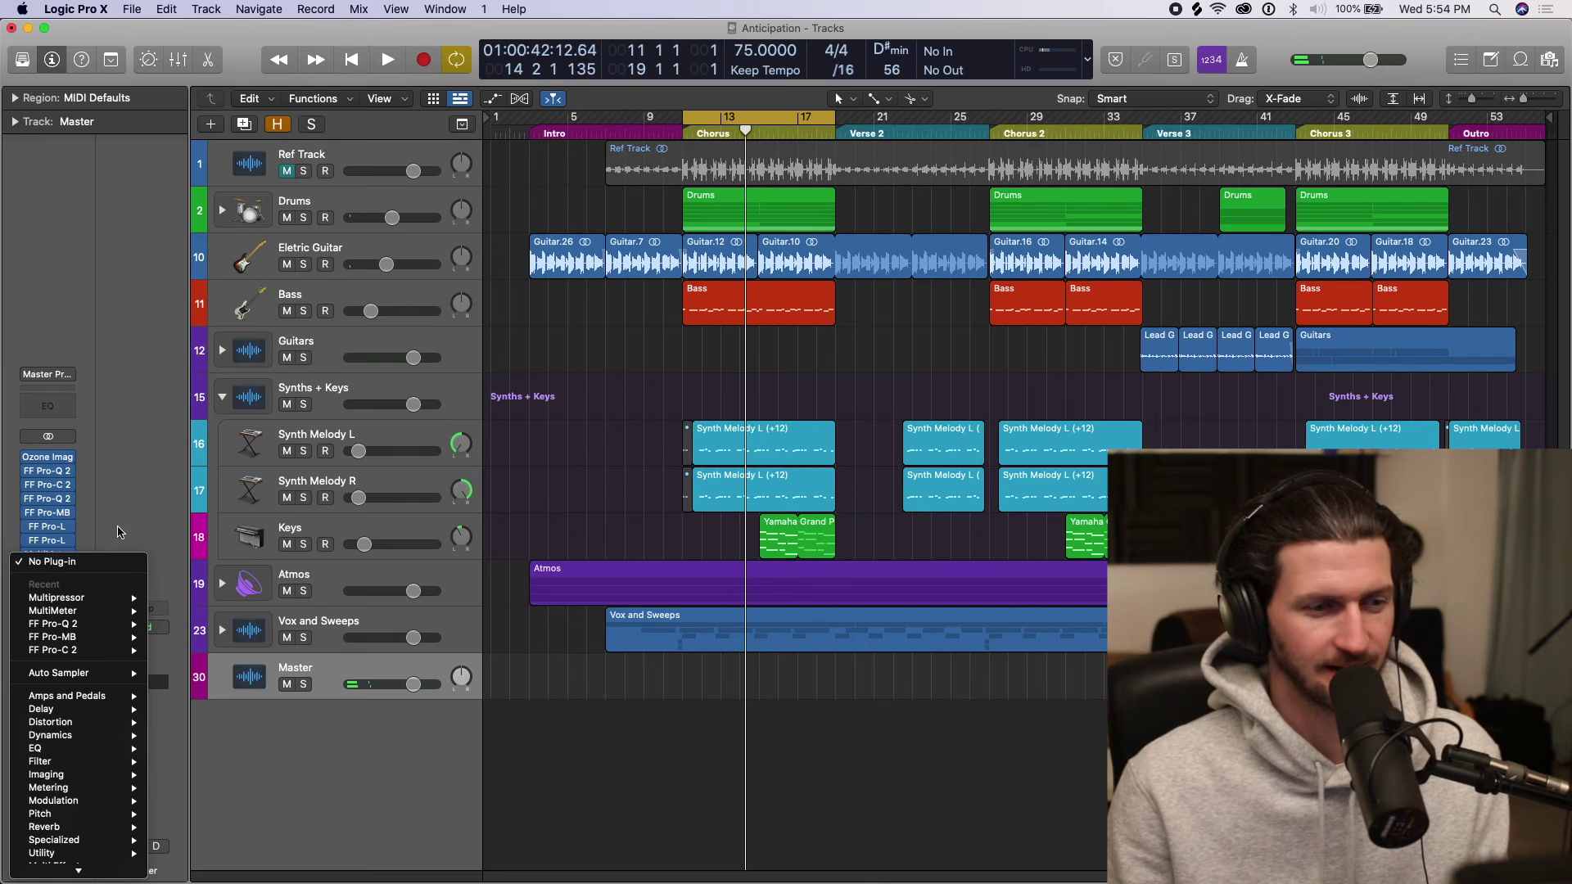
pyautogui.click(59, 567)
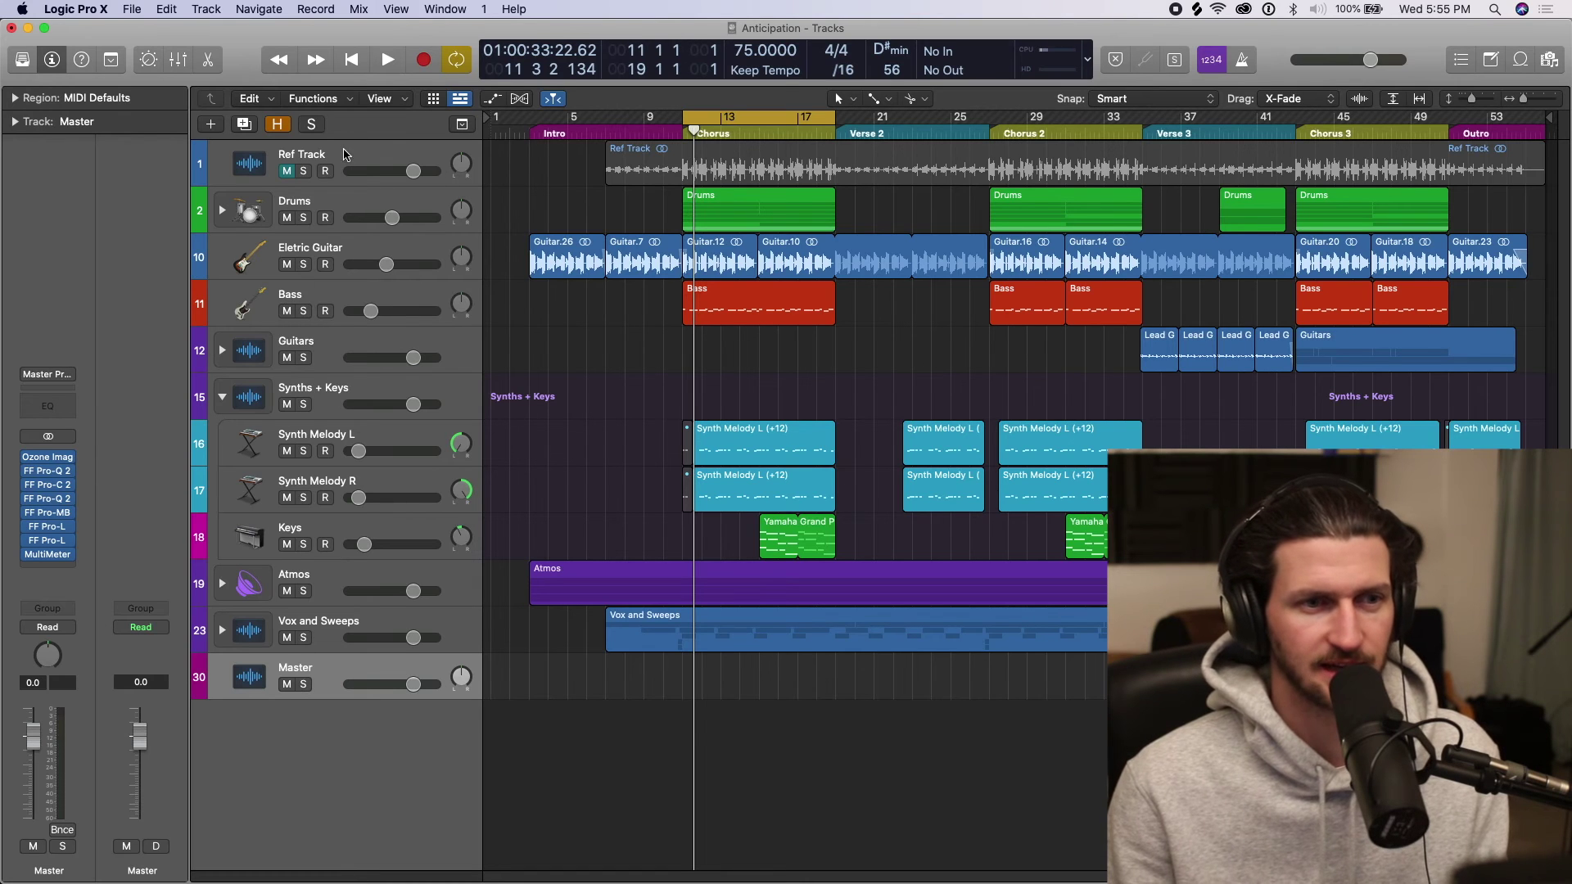
pyautogui.click(304, 171)
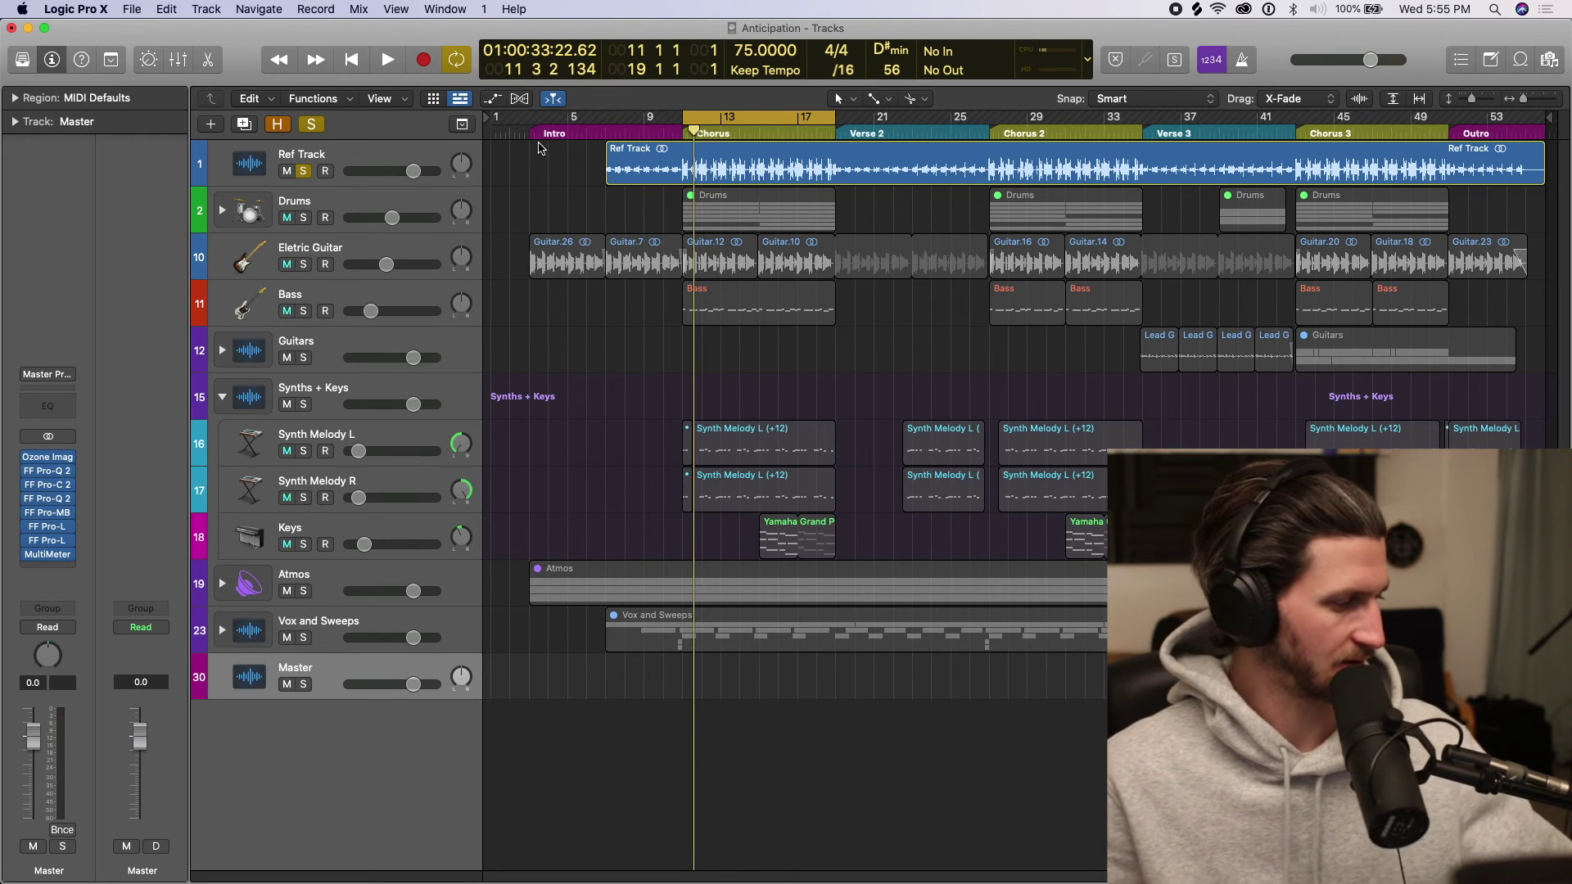
pyautogui.click(420, 171)
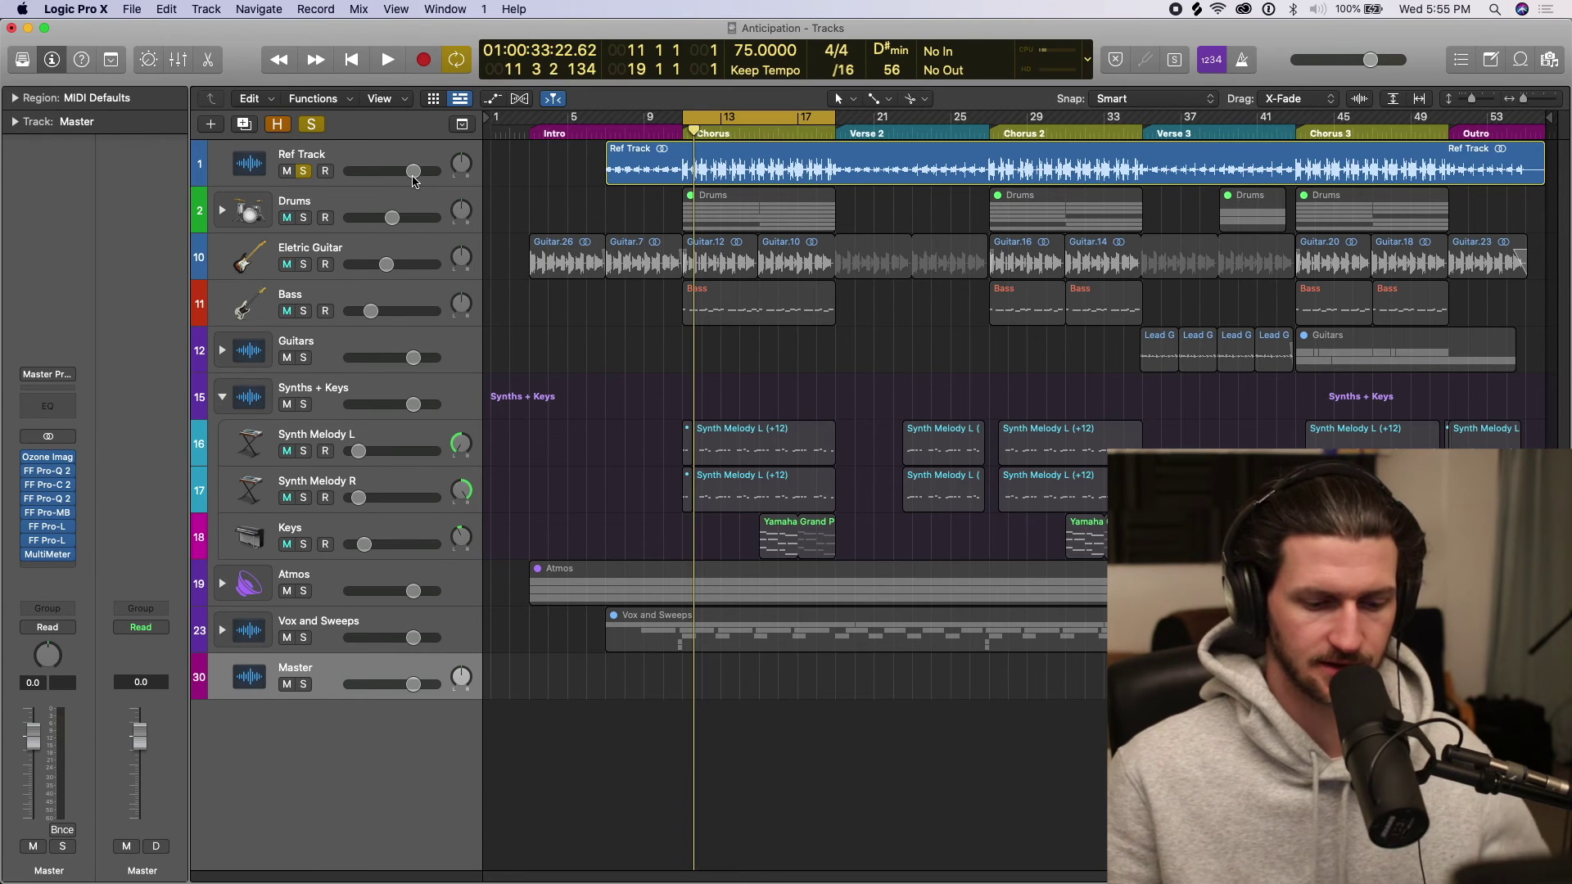
pyautogui.click(288, 160)
pyautogui.press('space')
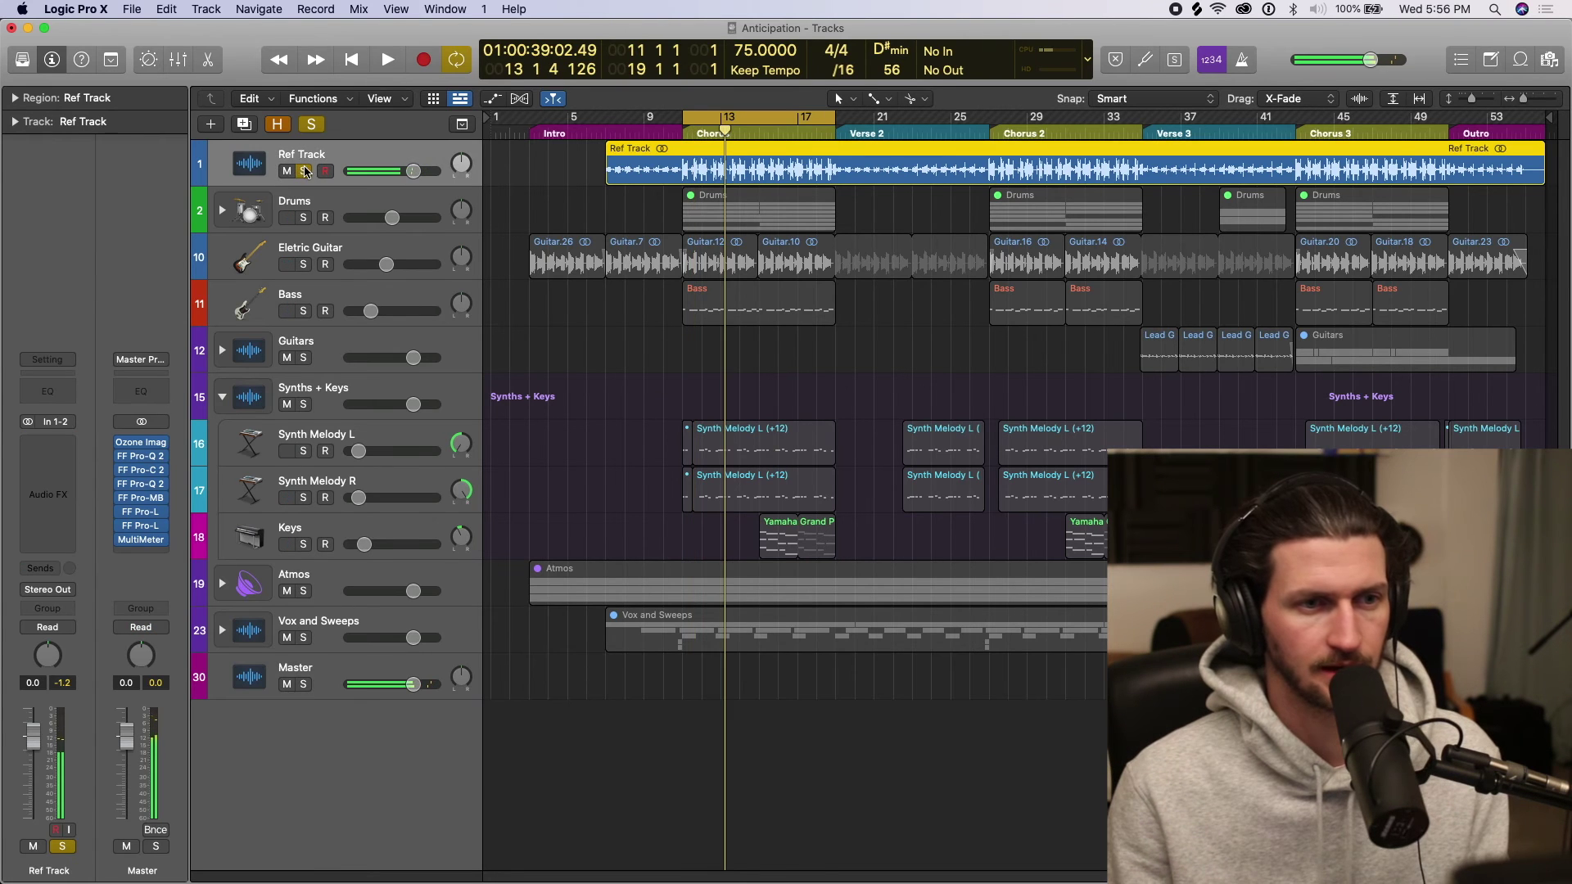
pyautogui.click(305, 171)
pyautogui.hotkey('ctrl', 'm')
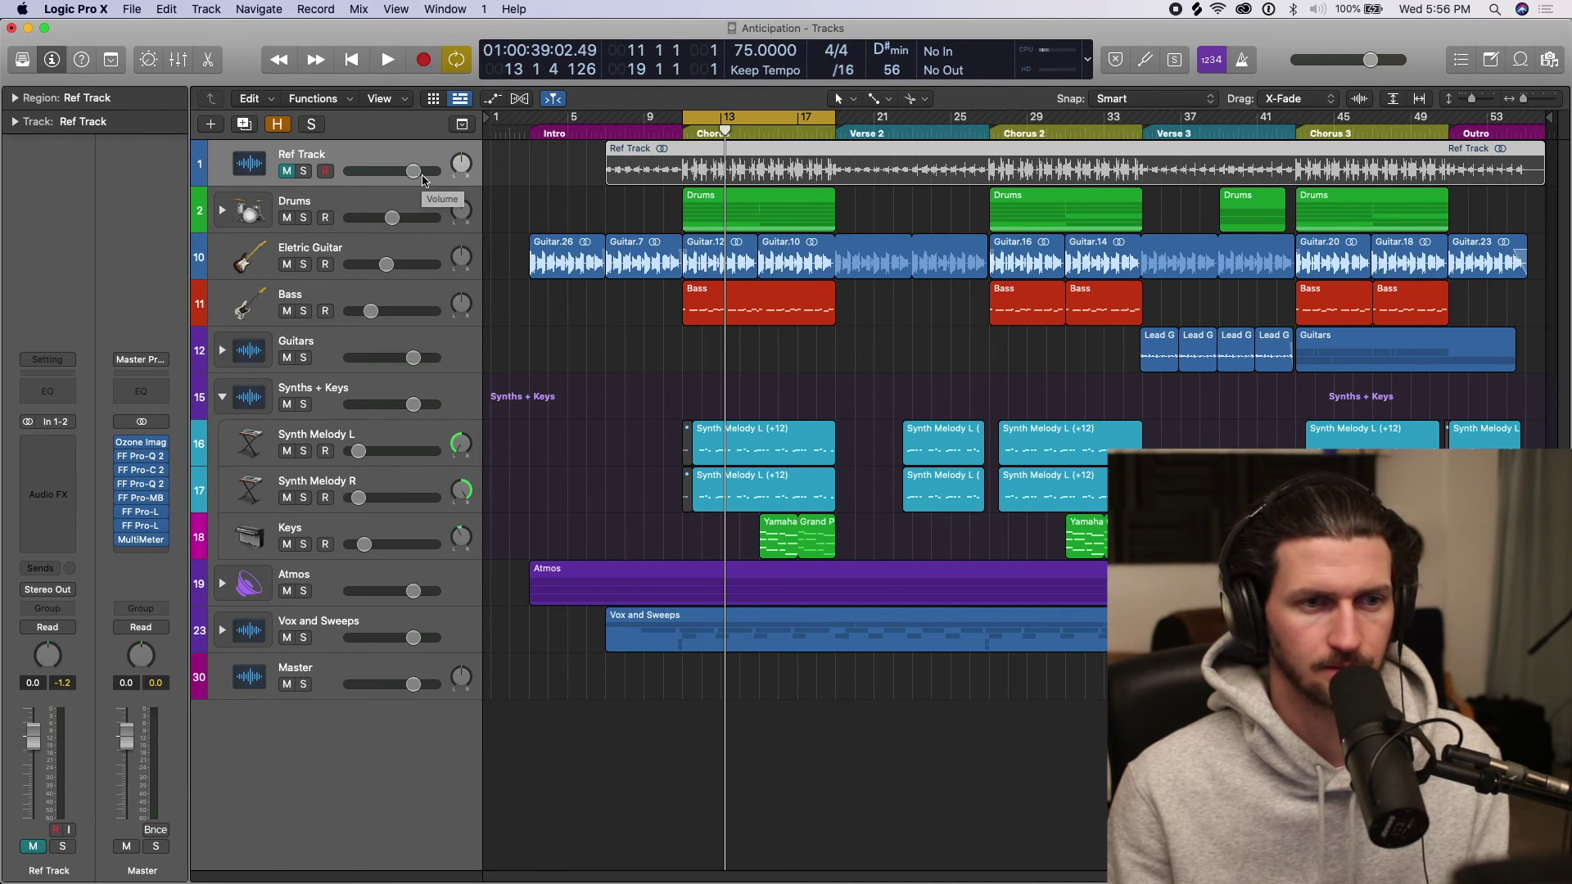
pyautogui.click(377, 197)
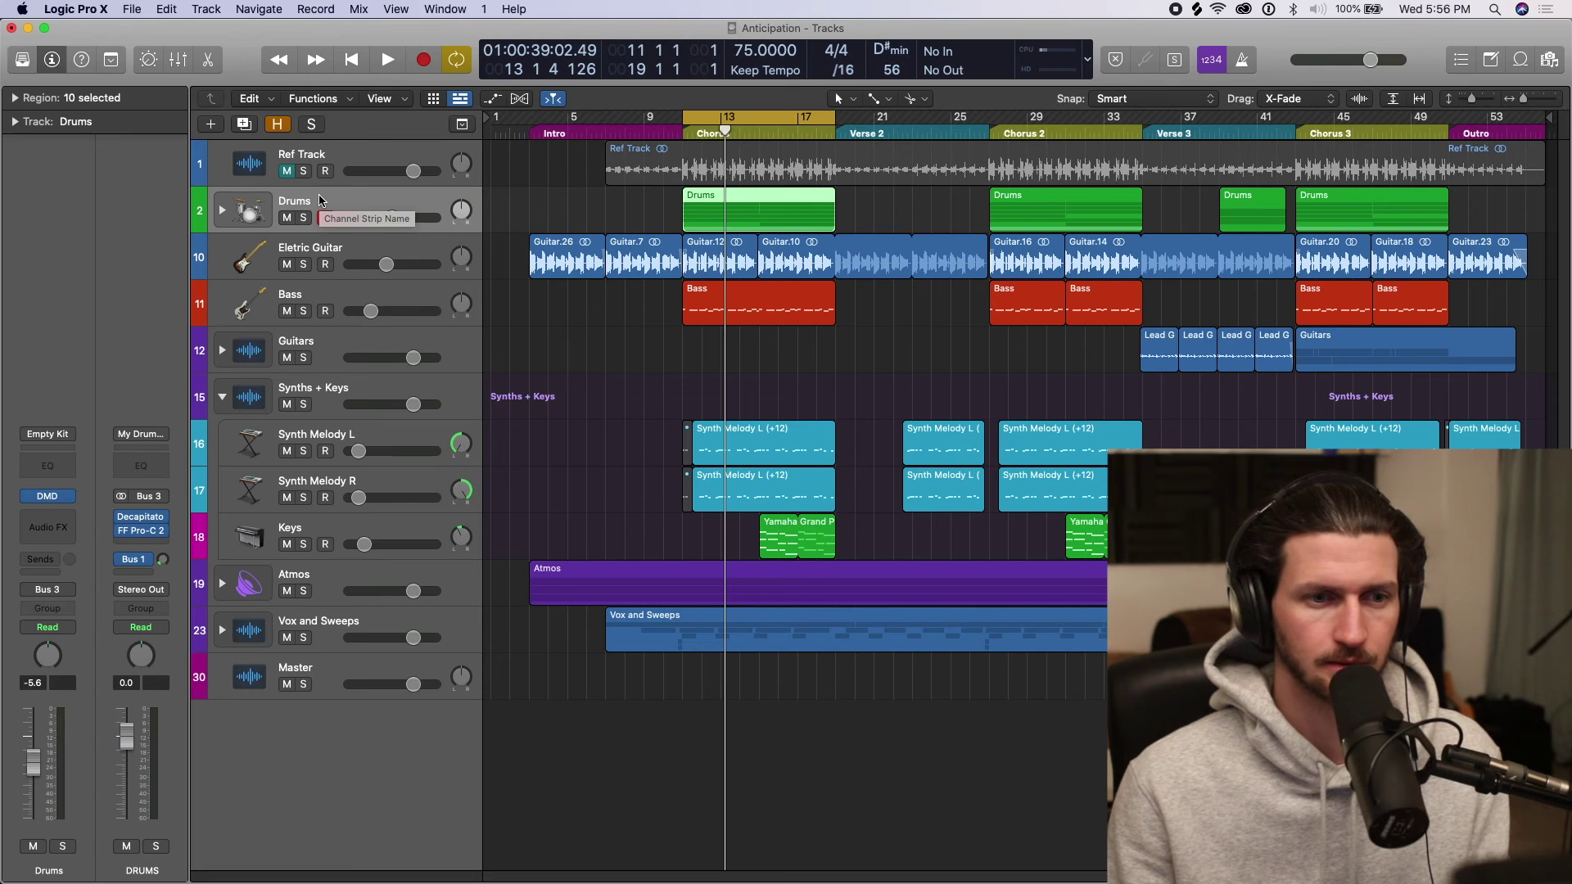
pyautogui.click(325, 218)
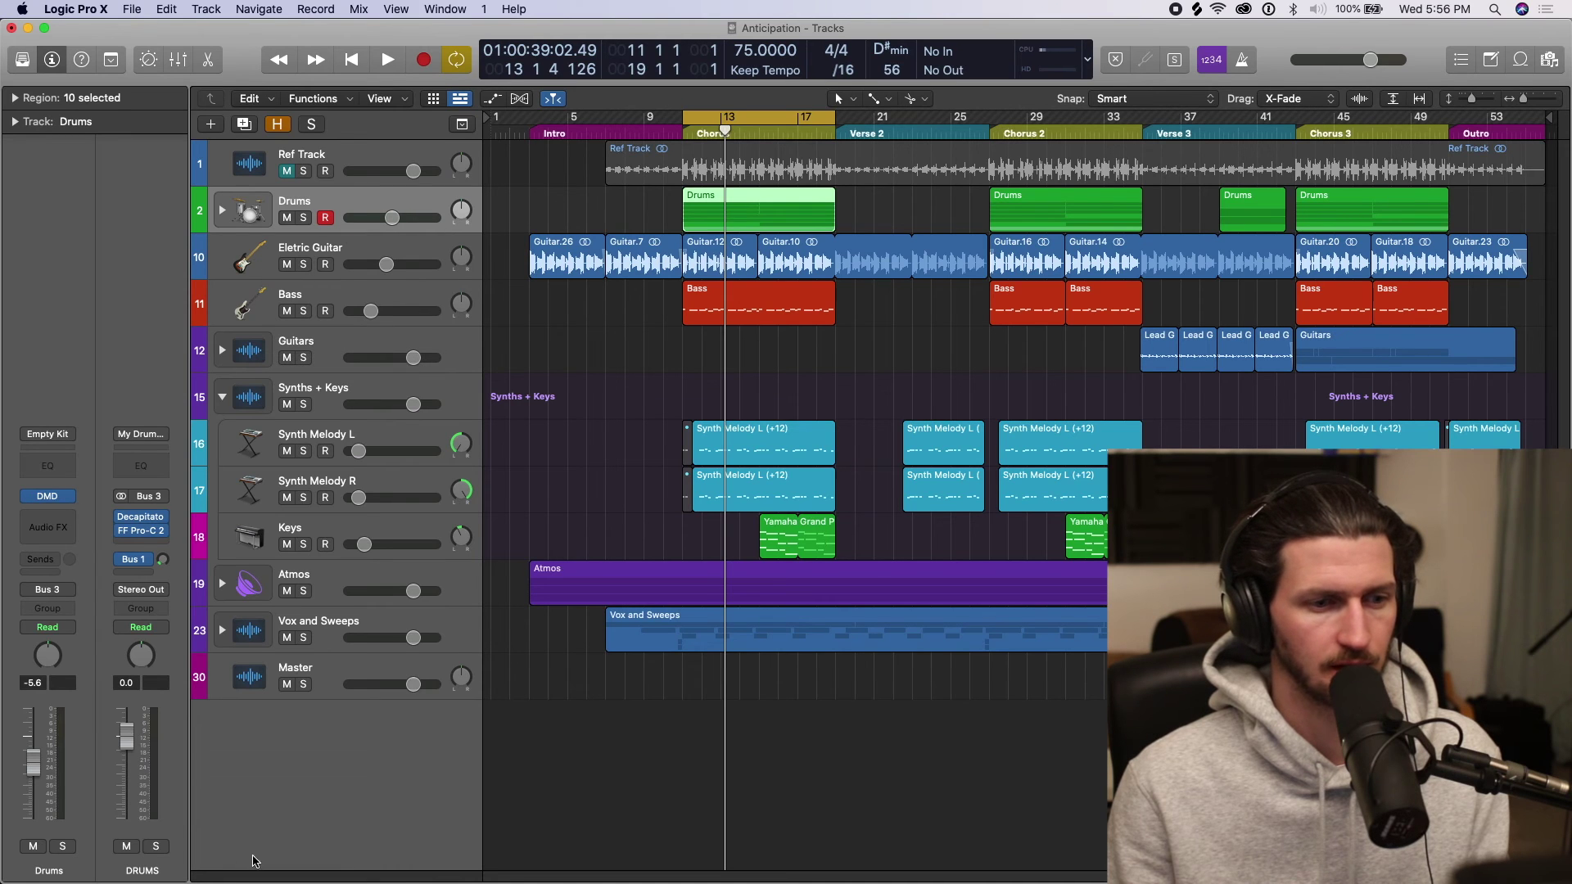
pyautogui.click(343, 675)
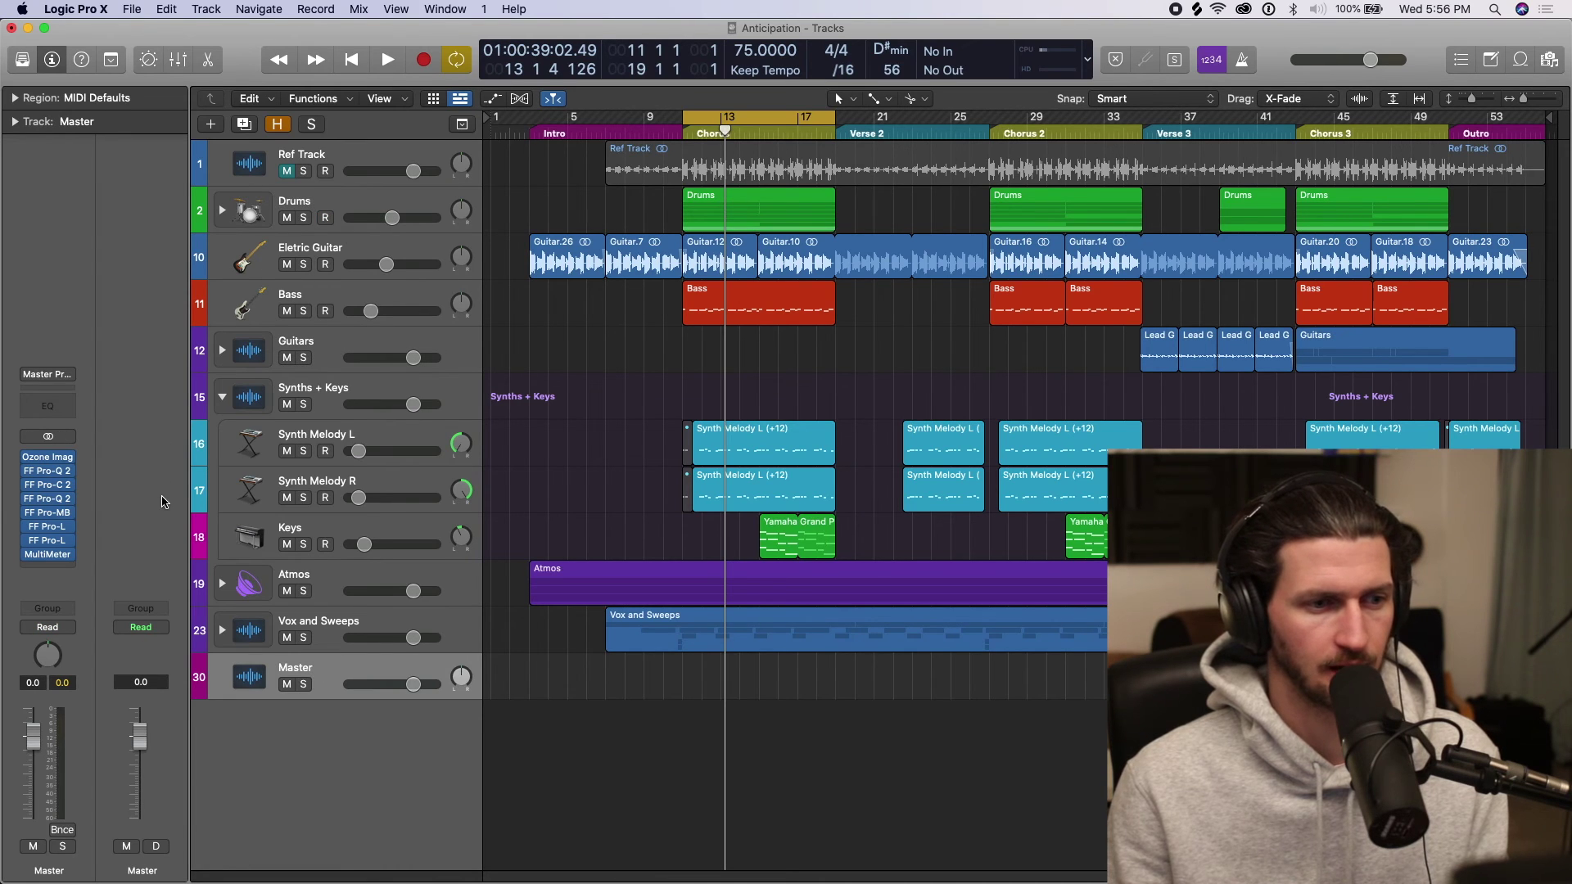
# Step: Raise Pro-MB's low crossover to 249.30 Hz and lower band 3 slightly and the top band to +2.11 dB
pyautogui.click(51, 513)
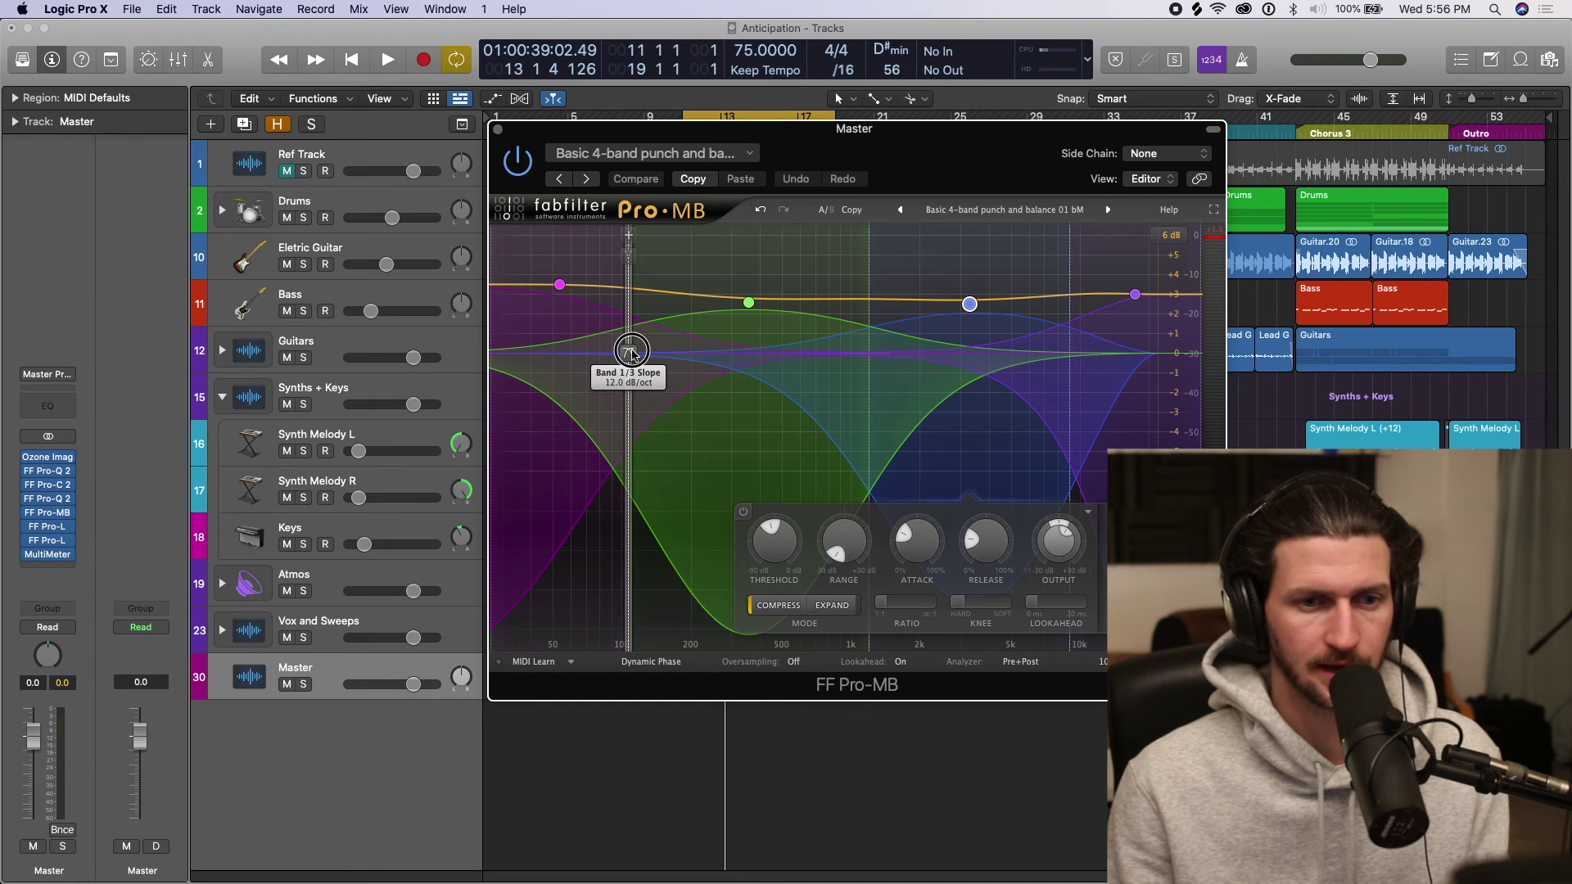
pyautogui.moveTo(632, 354); pyautogui.dragTo(677, 364)
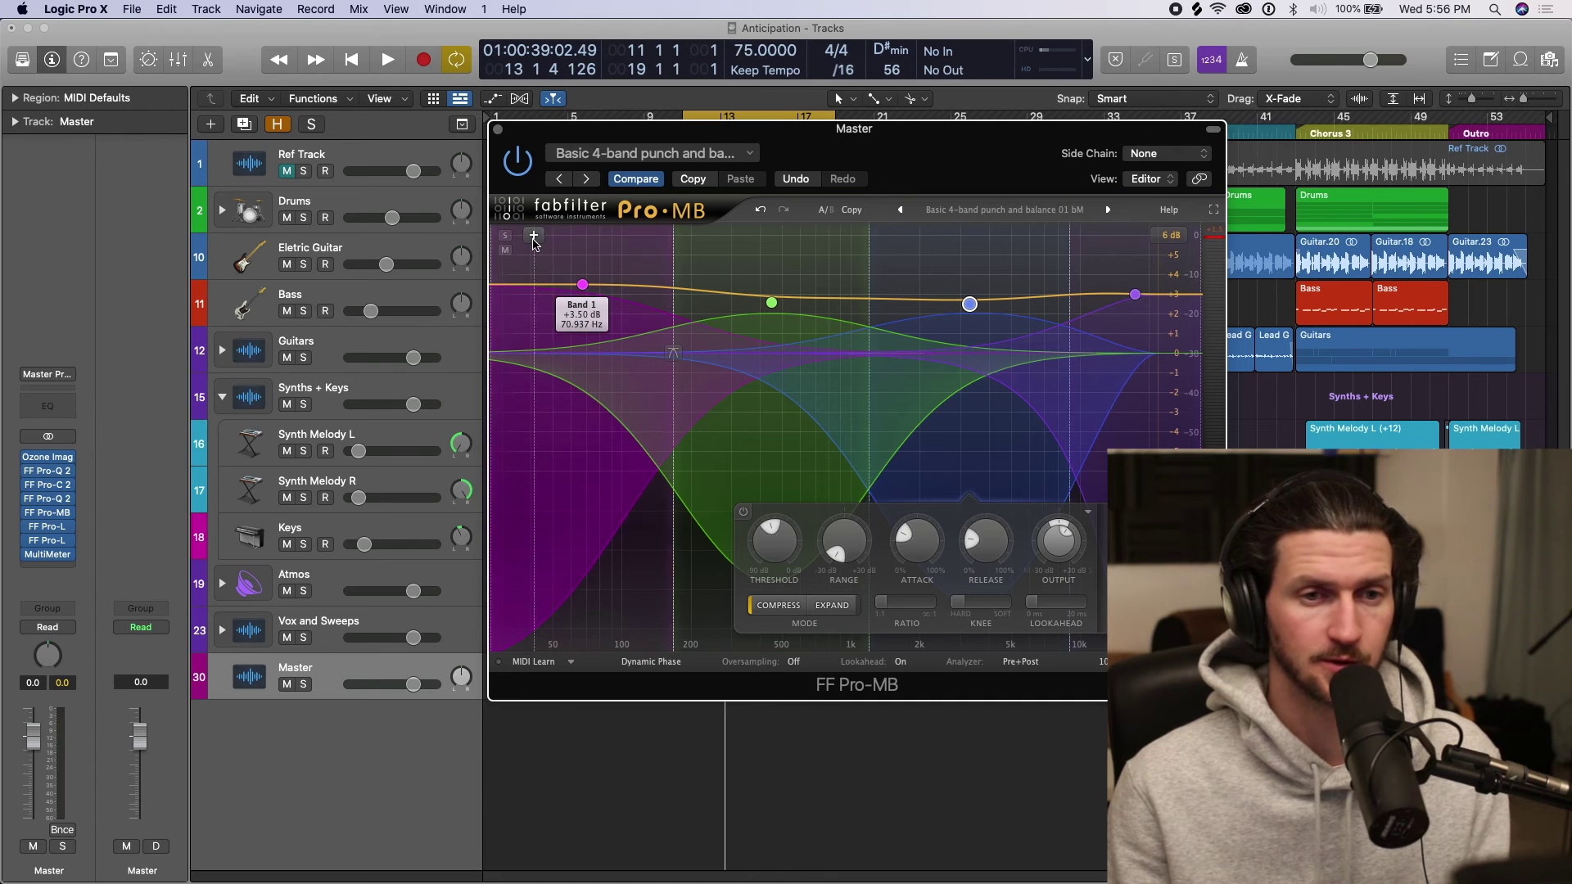
pyautogui.moveTo(969, 304); pyautogui.dragTo(969, 311)
pyautogui.moveTo(1134, 295); pyautogui.dragTo(1136, 324)
pyautogui.press('space')
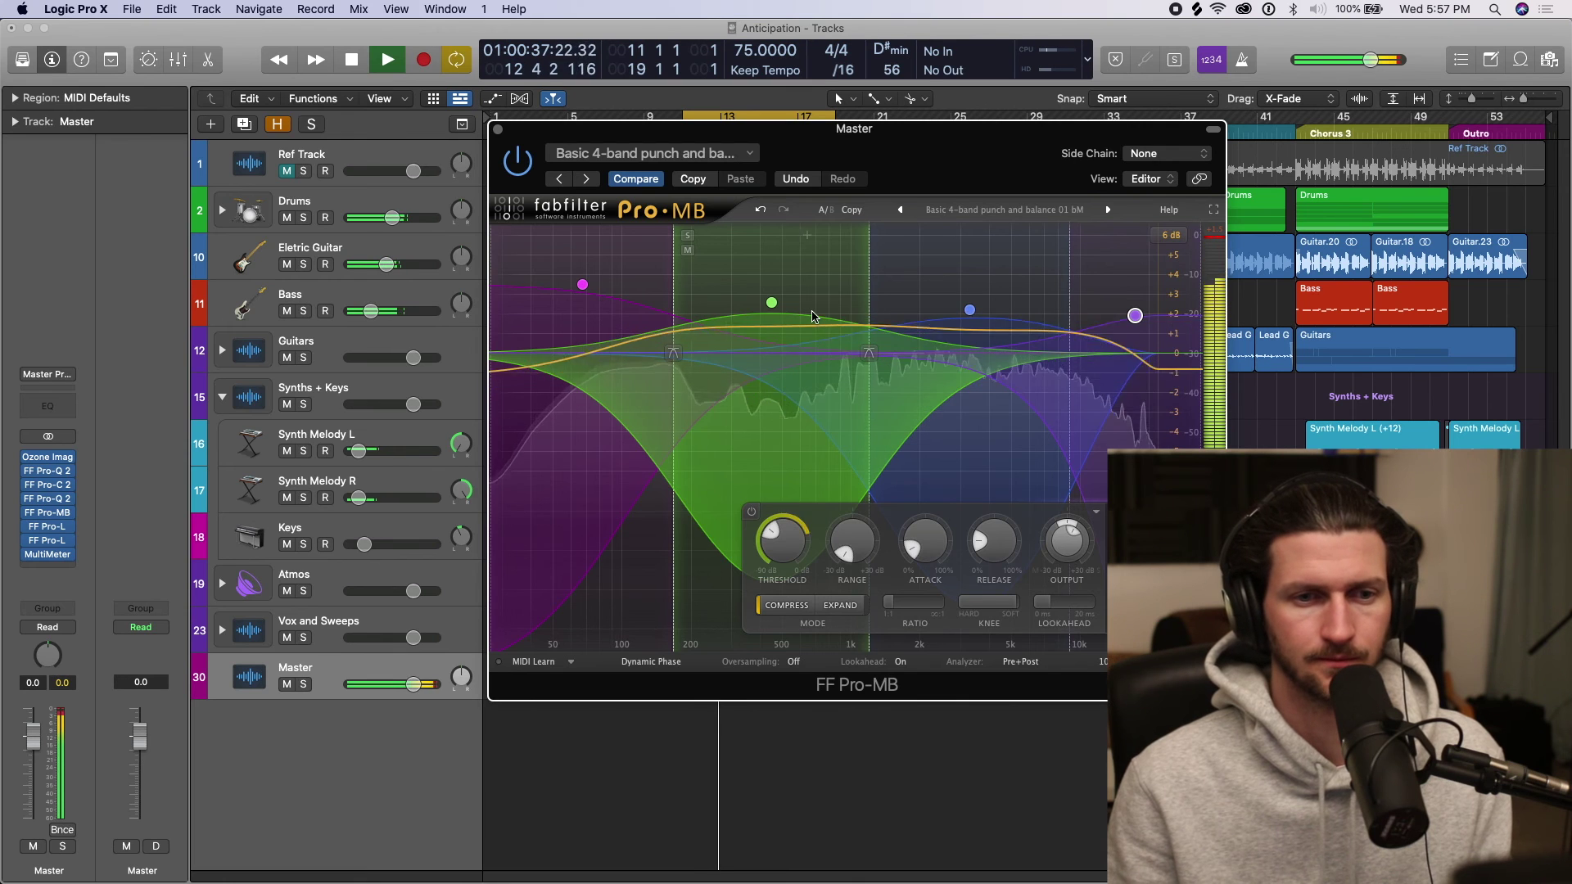
pyautogui.moveTo(673, 354)
pyautogui.mouseDown()
pyautogui.moveTo(775, 360)
pyautogui.moveTo(651, 354)
pyautogui.moveTo(693, 358)
pyautogui.mouseUp()
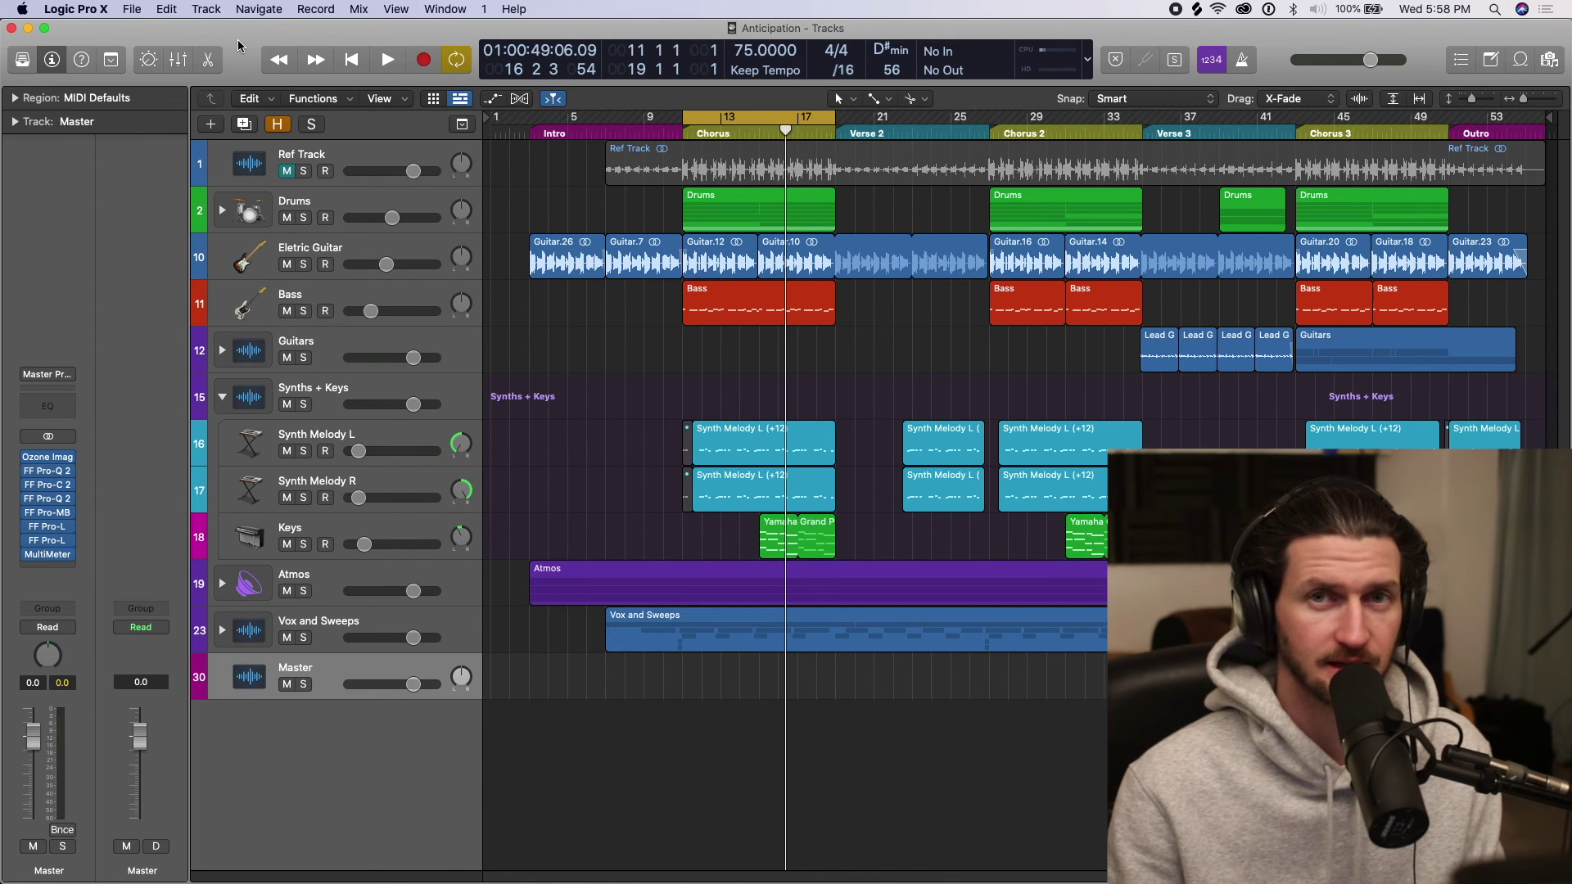
pyautogui.press('space')
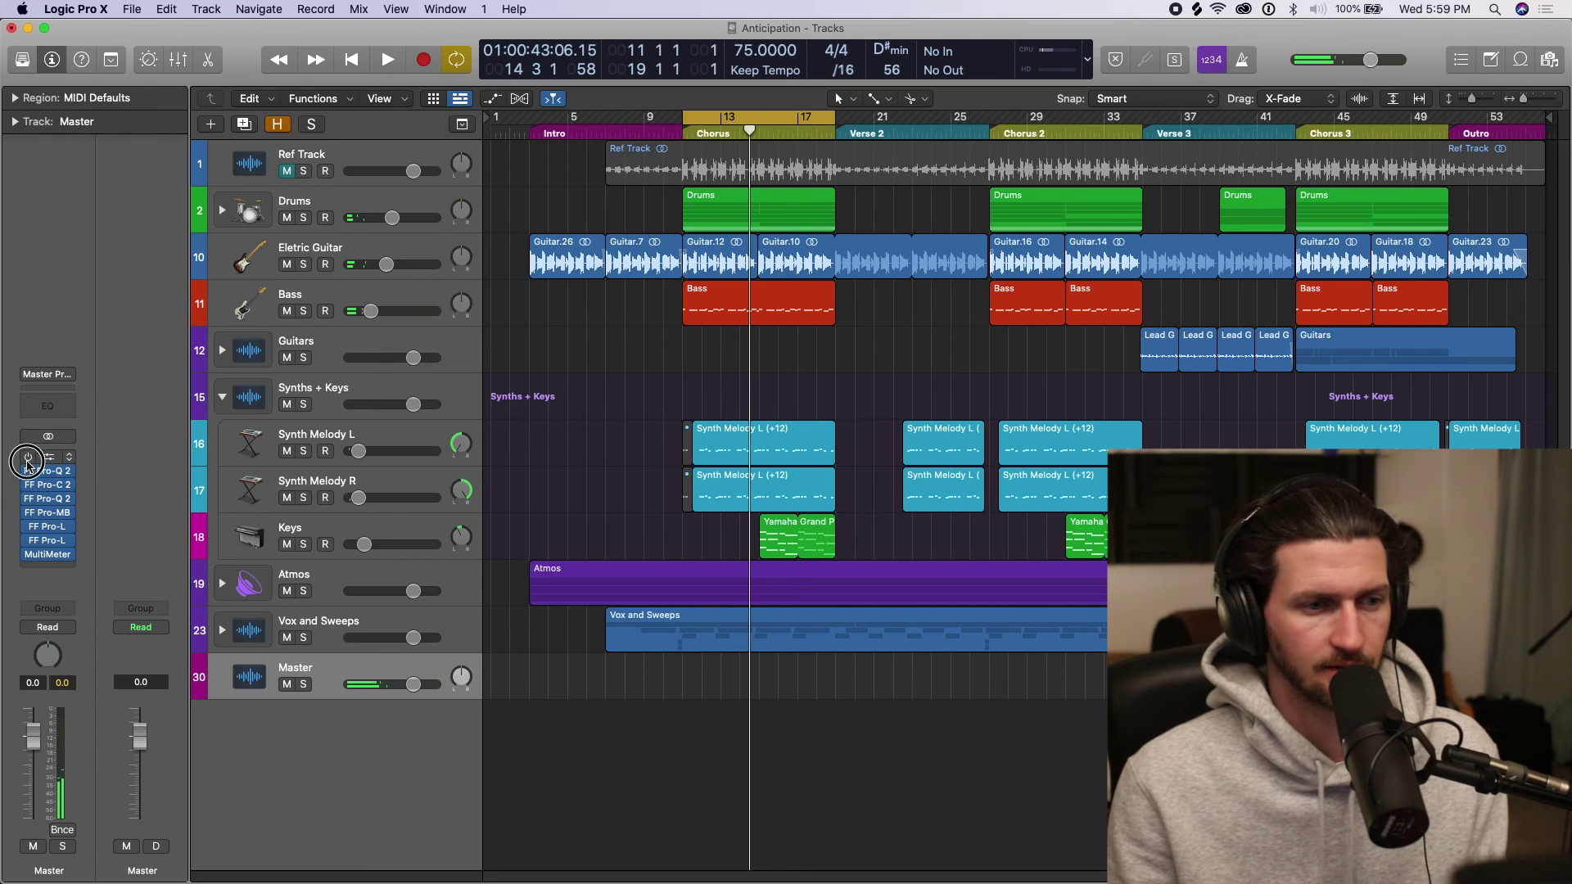
pyautogui.moveTo(27, 516); pyautogui.dragTo(29, 557)
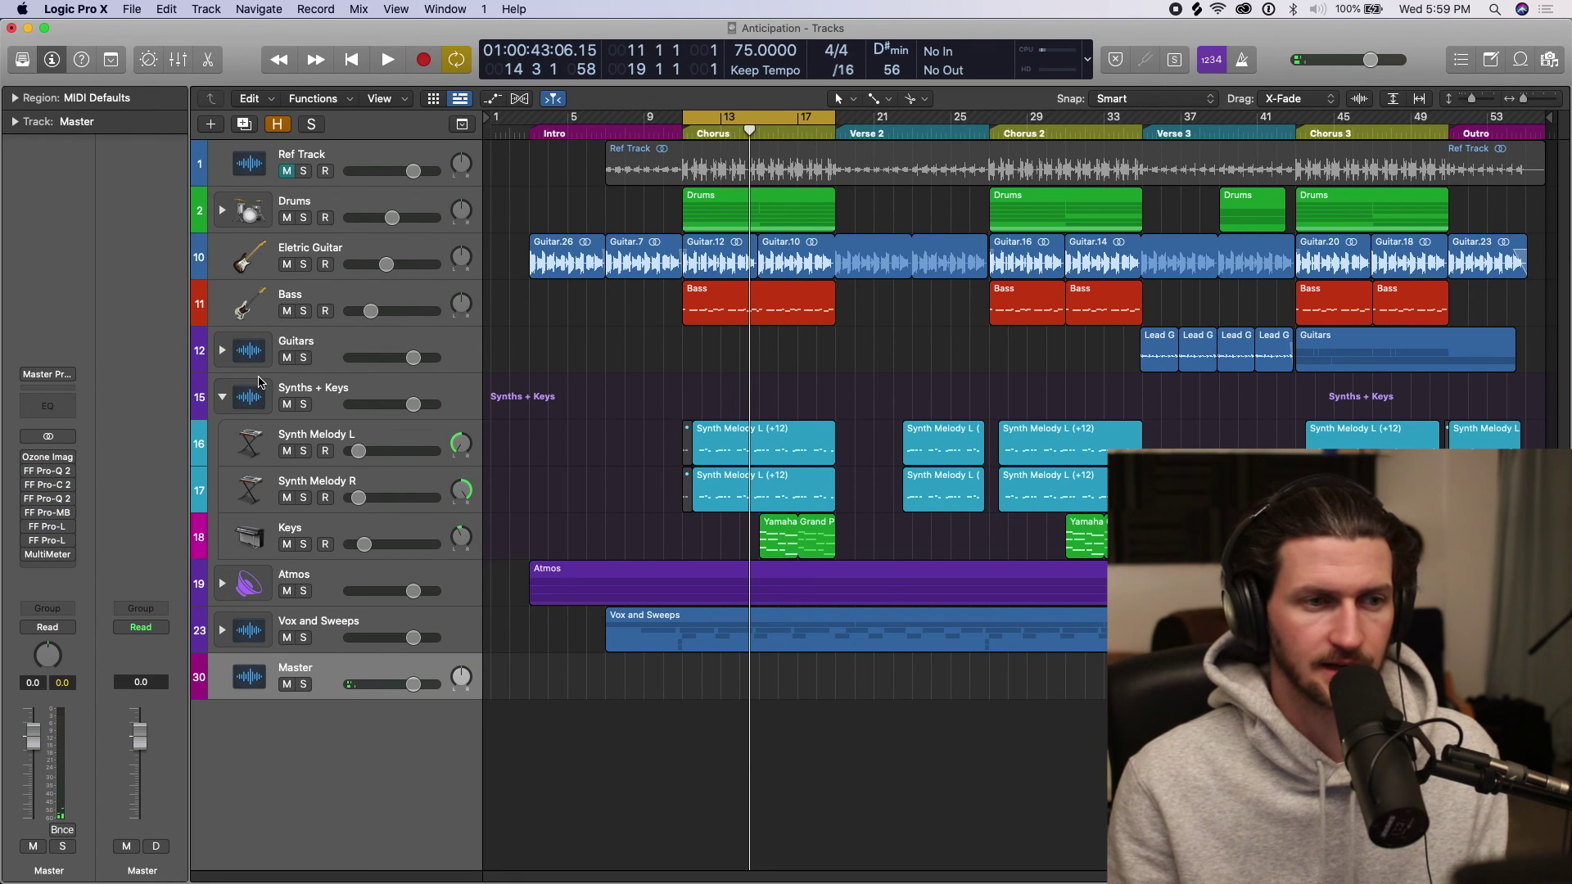
pyautogui.press('space')
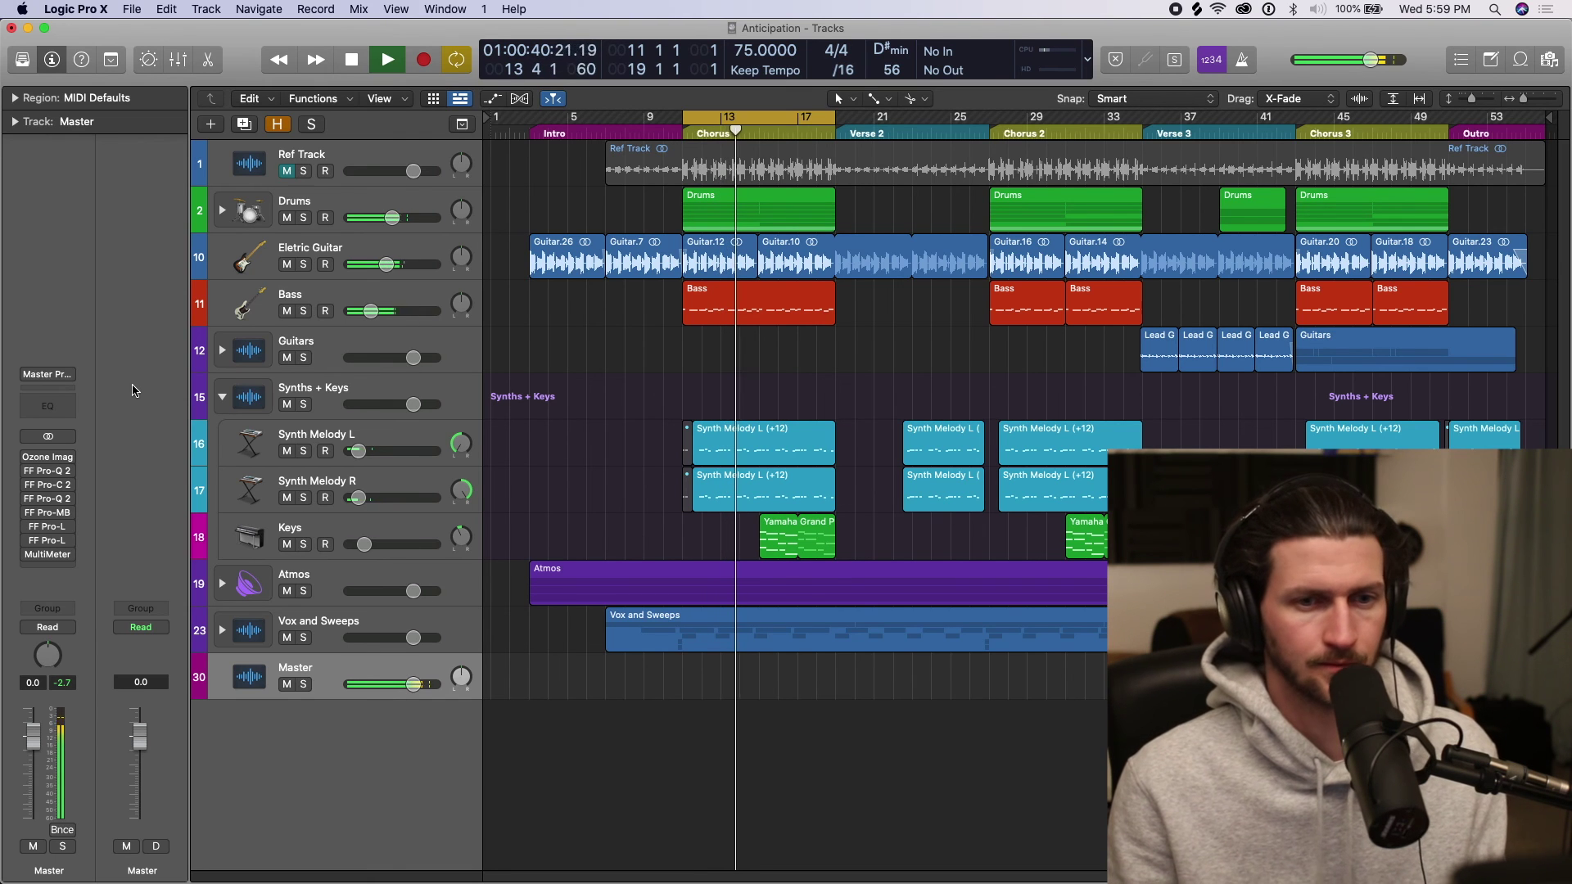
pyautogui.press('space')
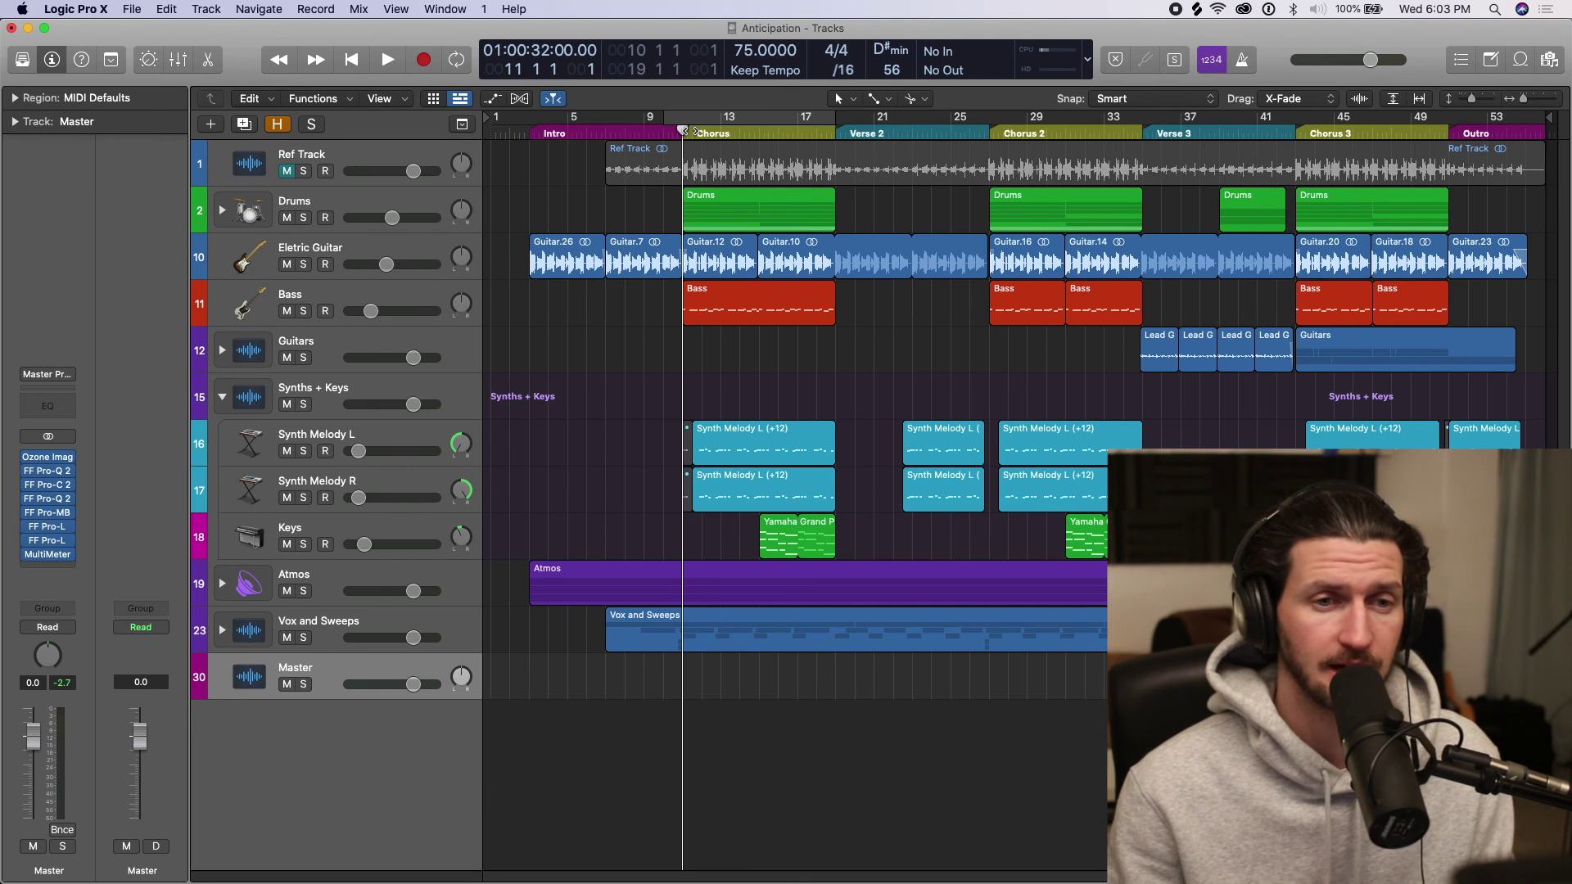
pyautogui.click(528, 123)
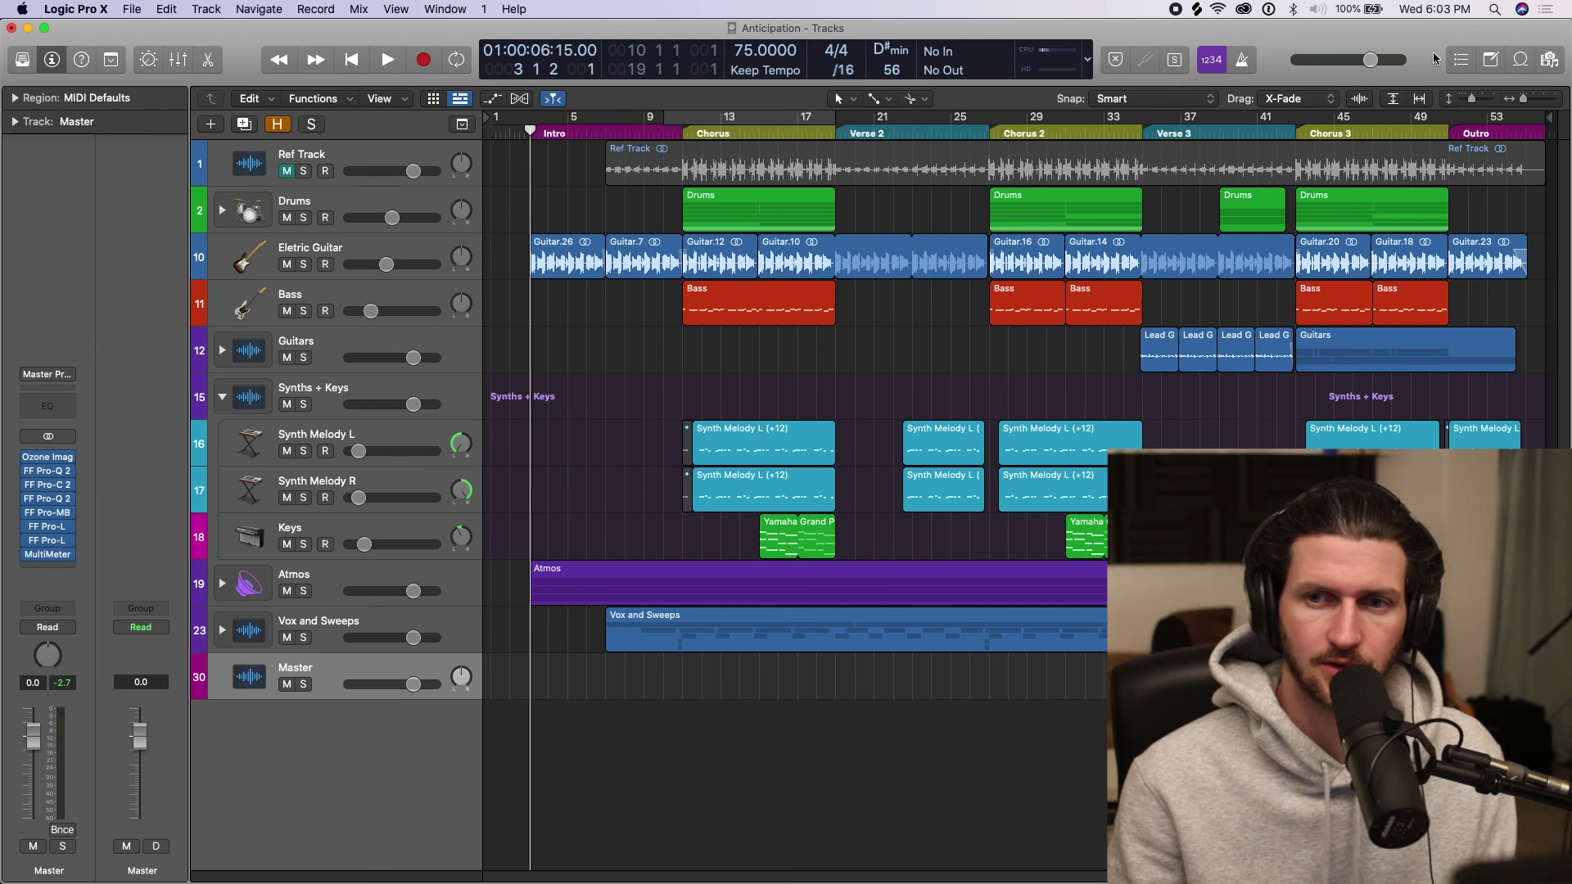
# Step: Place the playhead at bar 55 and adjust the Master Volume fade-out end point
pyautogui.click(1525, 127)
pyautogui.moveTo(1525, 128)
pyautogui.mouseDown()
pyautogui.moveTo(1416, 129)
pyautogui.moveTo(1525, 129)
pyautogui.mouseUp()
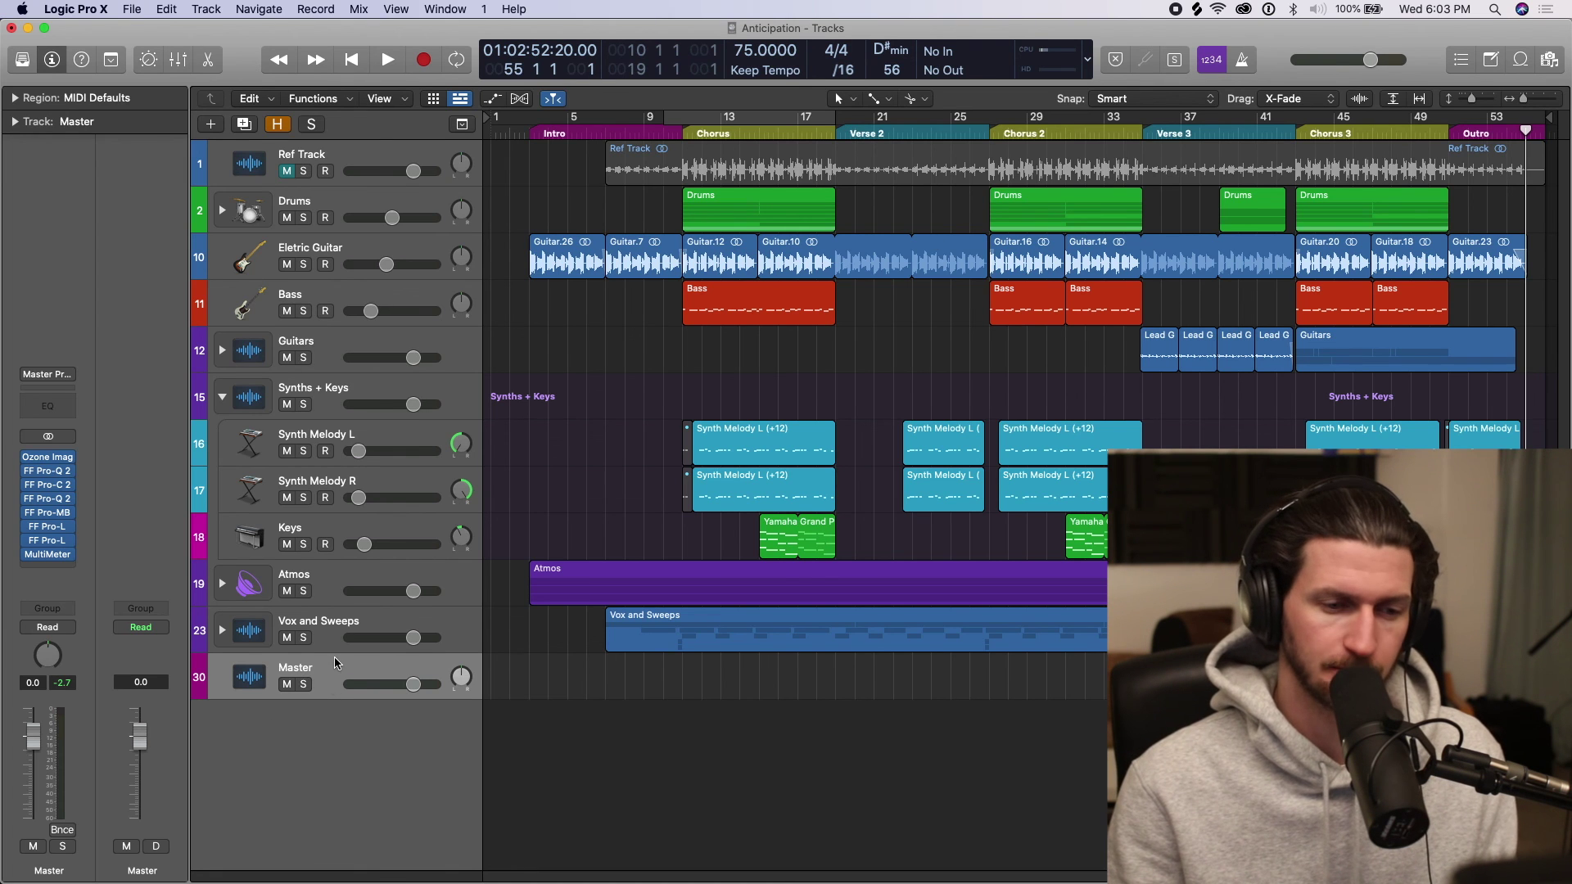
pyautogui.press('a')
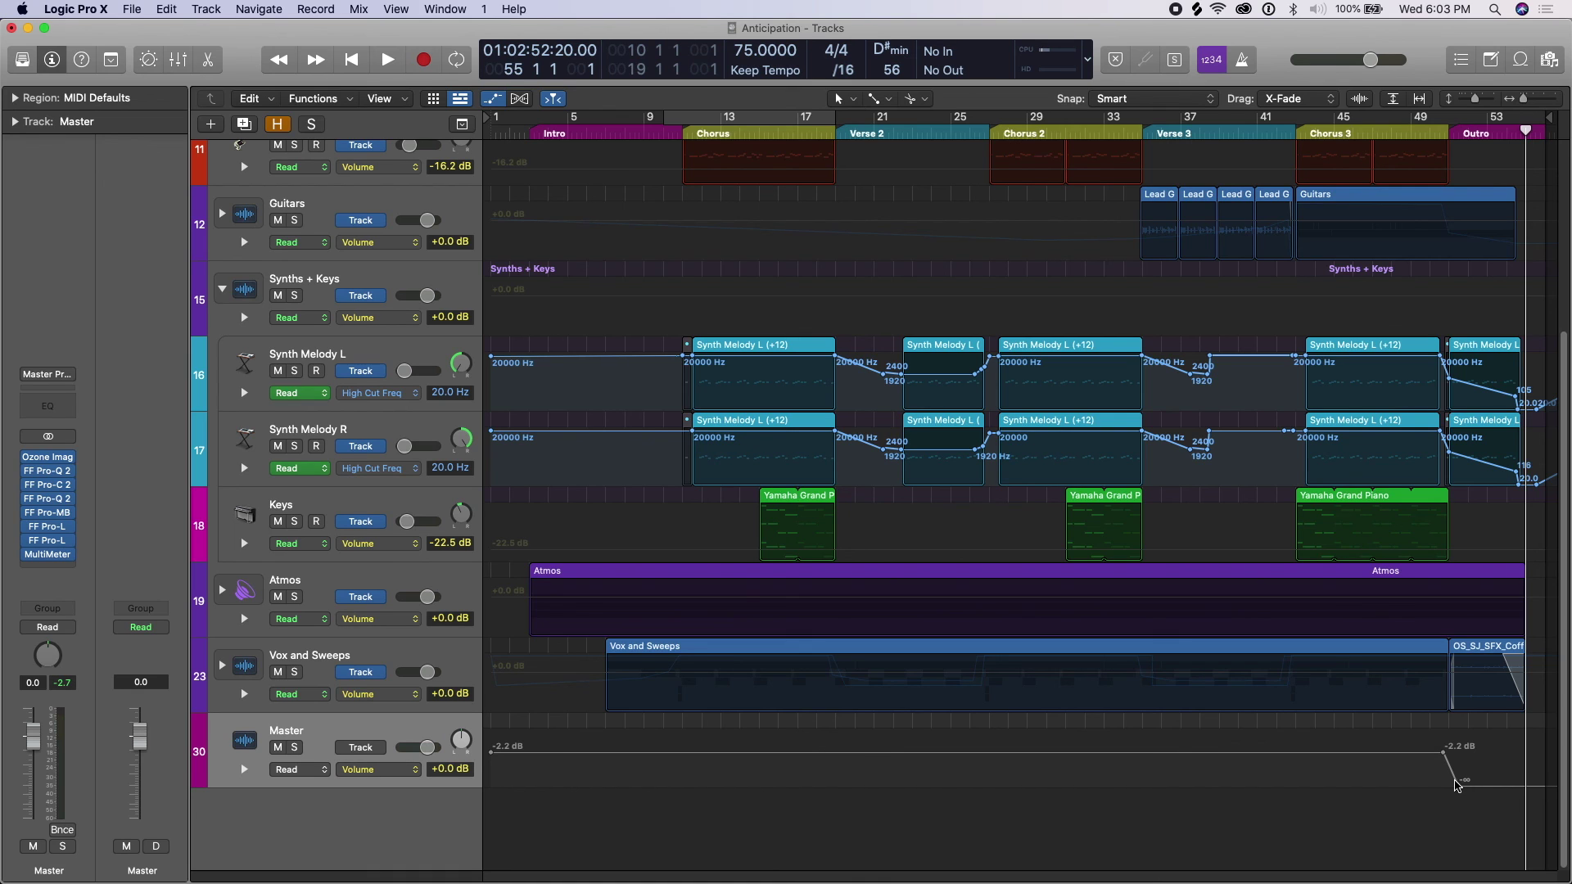
pyautogui.moveTo(1462, 788); pyautogui.dragTo(1465, 786)
# Step: Check the fade-out end value from bar 51, hide automation, and bring up Bounce with Cmd-B
pyautogui.click(1448, 128)
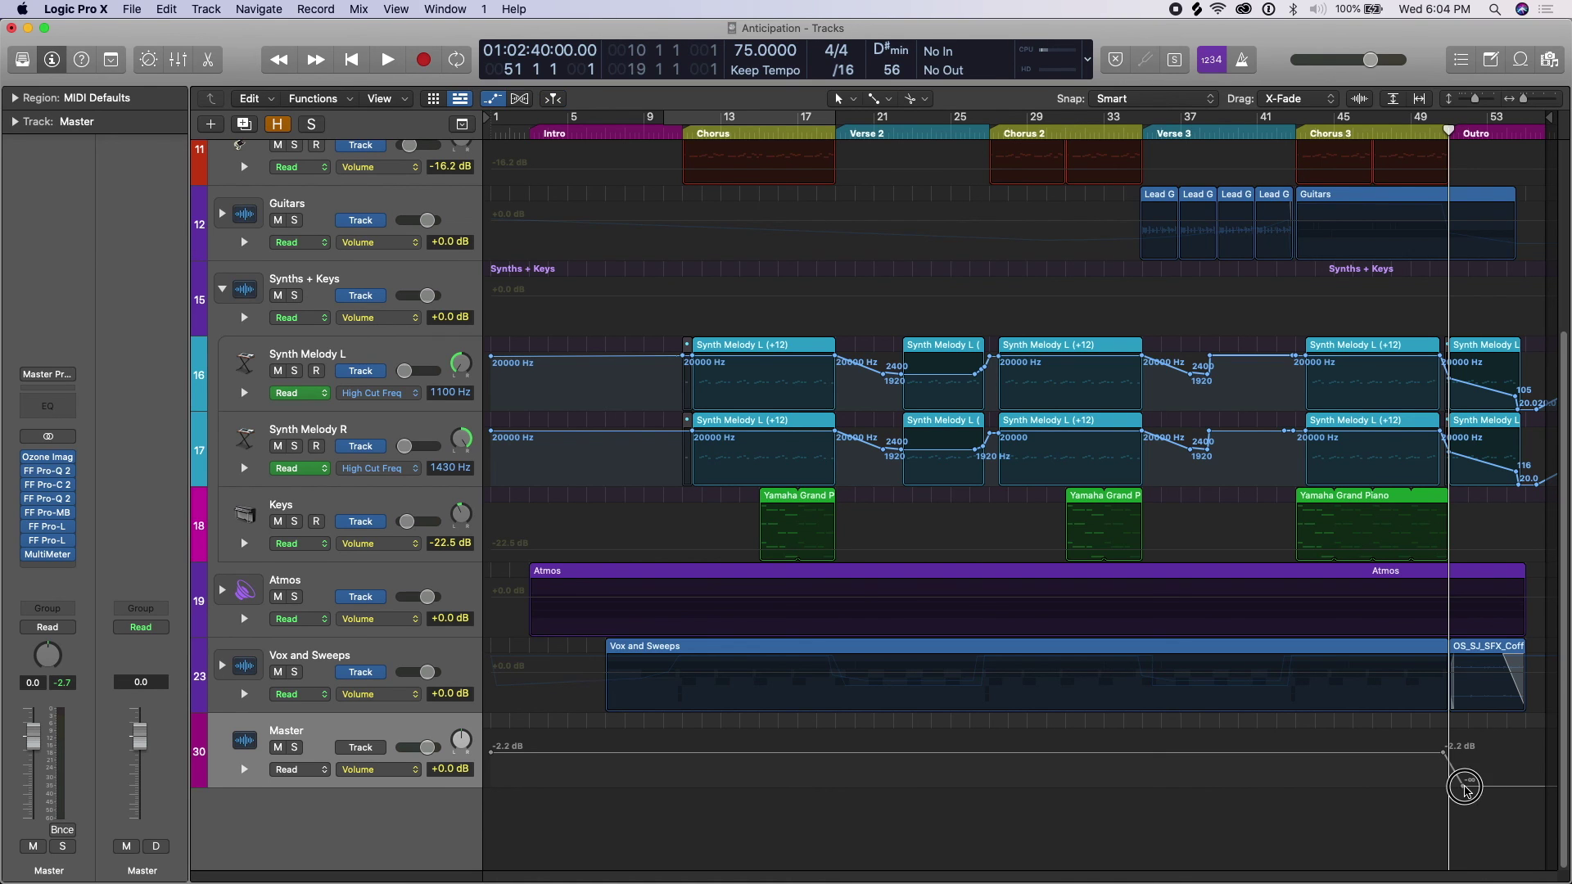
pyautogui.moveTo(1461, 787); pyautogui.dragTo(1462, 787)
pyautogui.press('a')
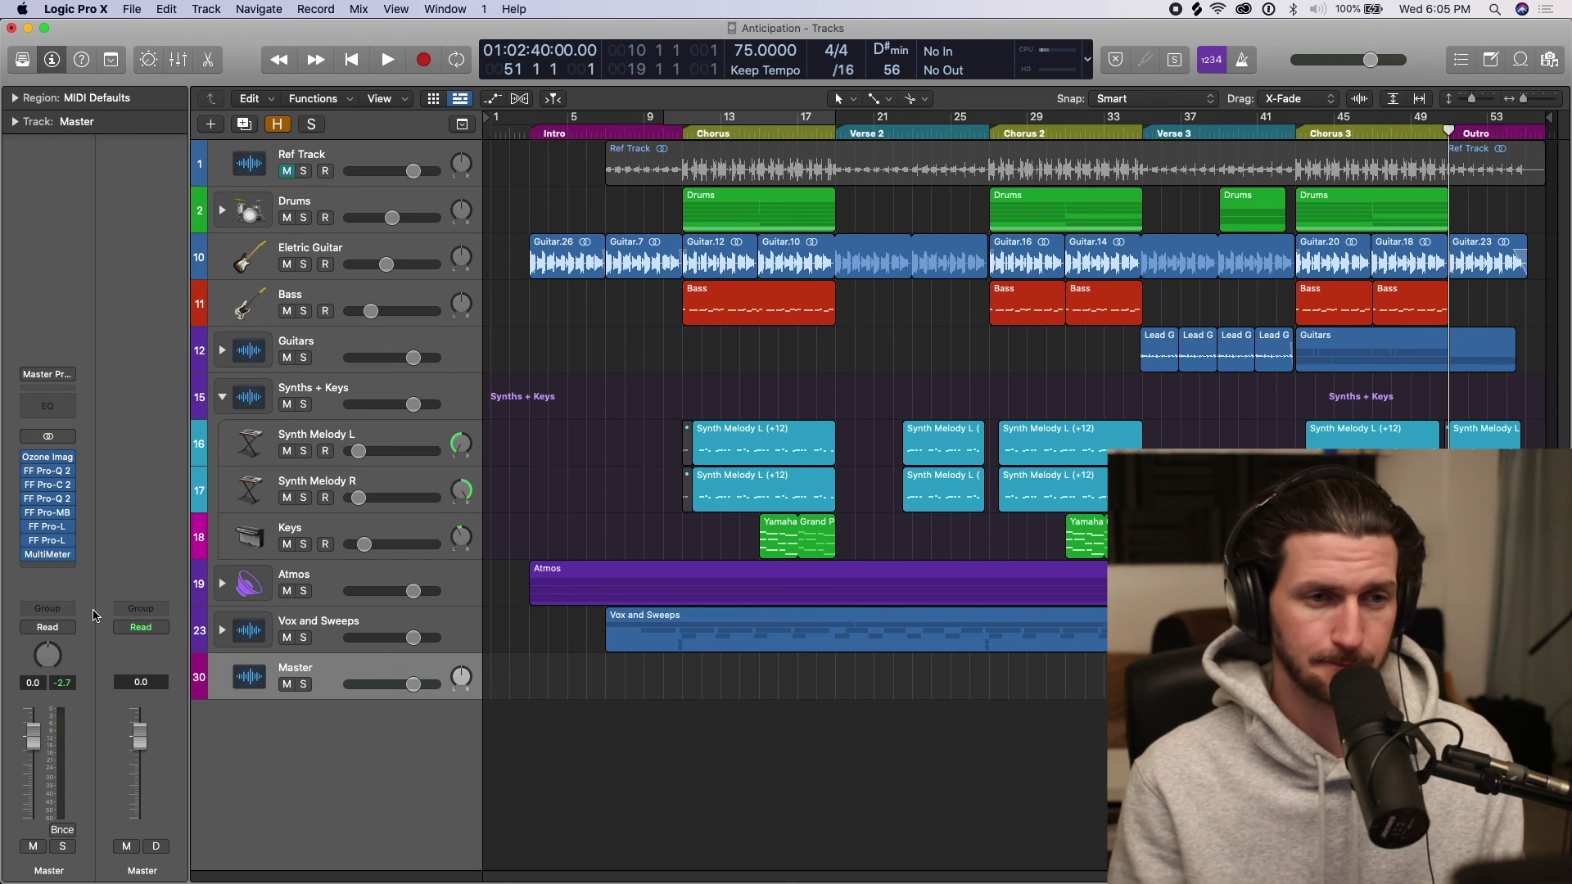
pyautogui.press('super+b')
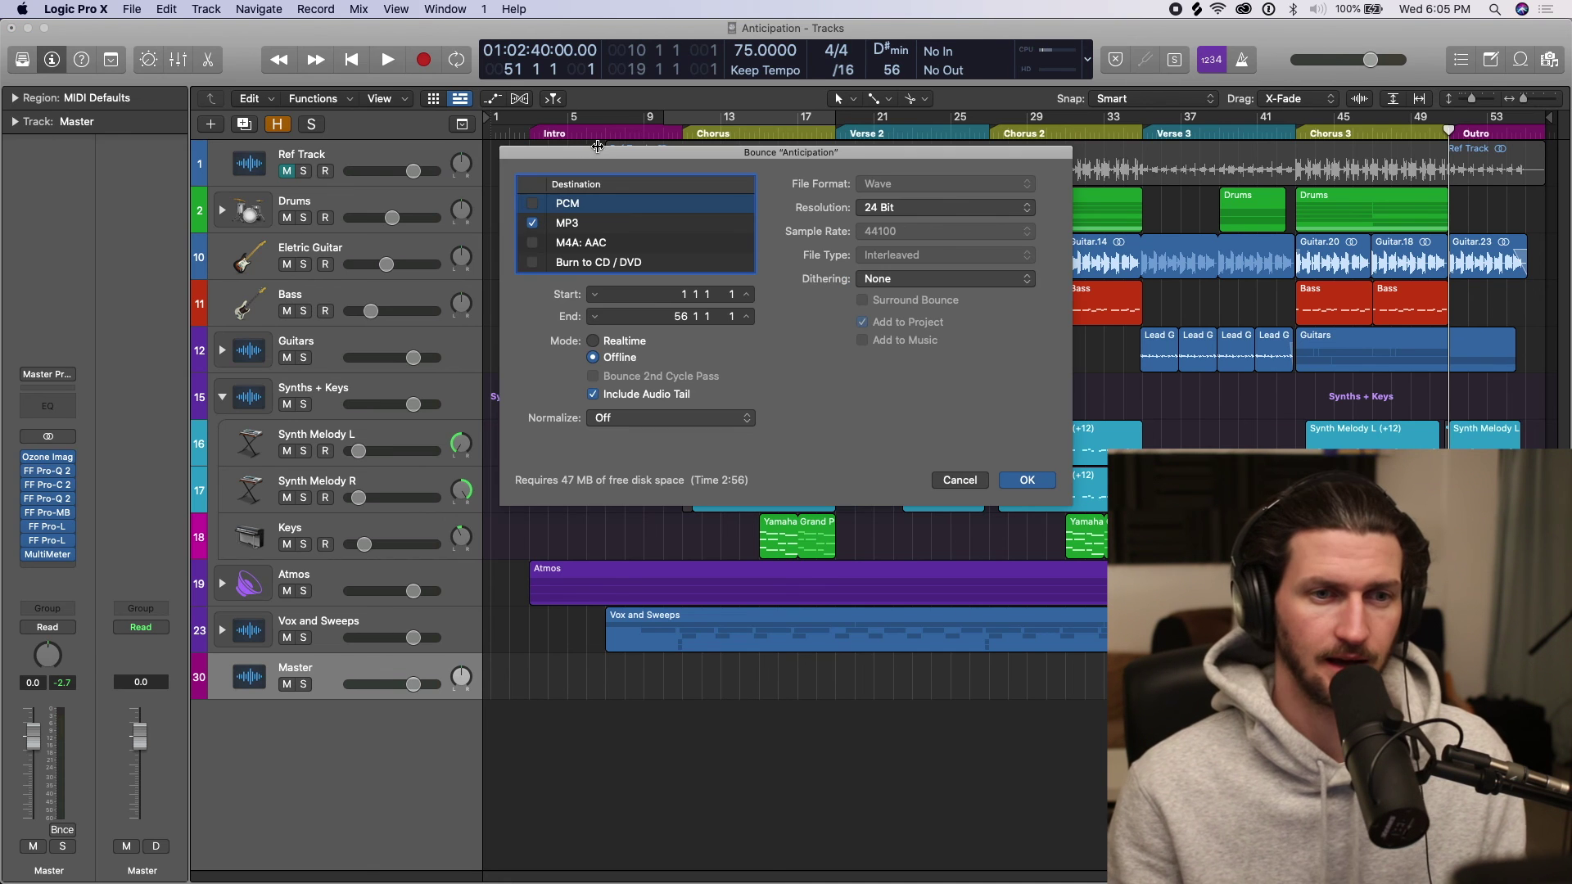
# Step: Set the bounce destination to PCM Wave at 24 Bit resolution
pyautogui.click(536, 222)
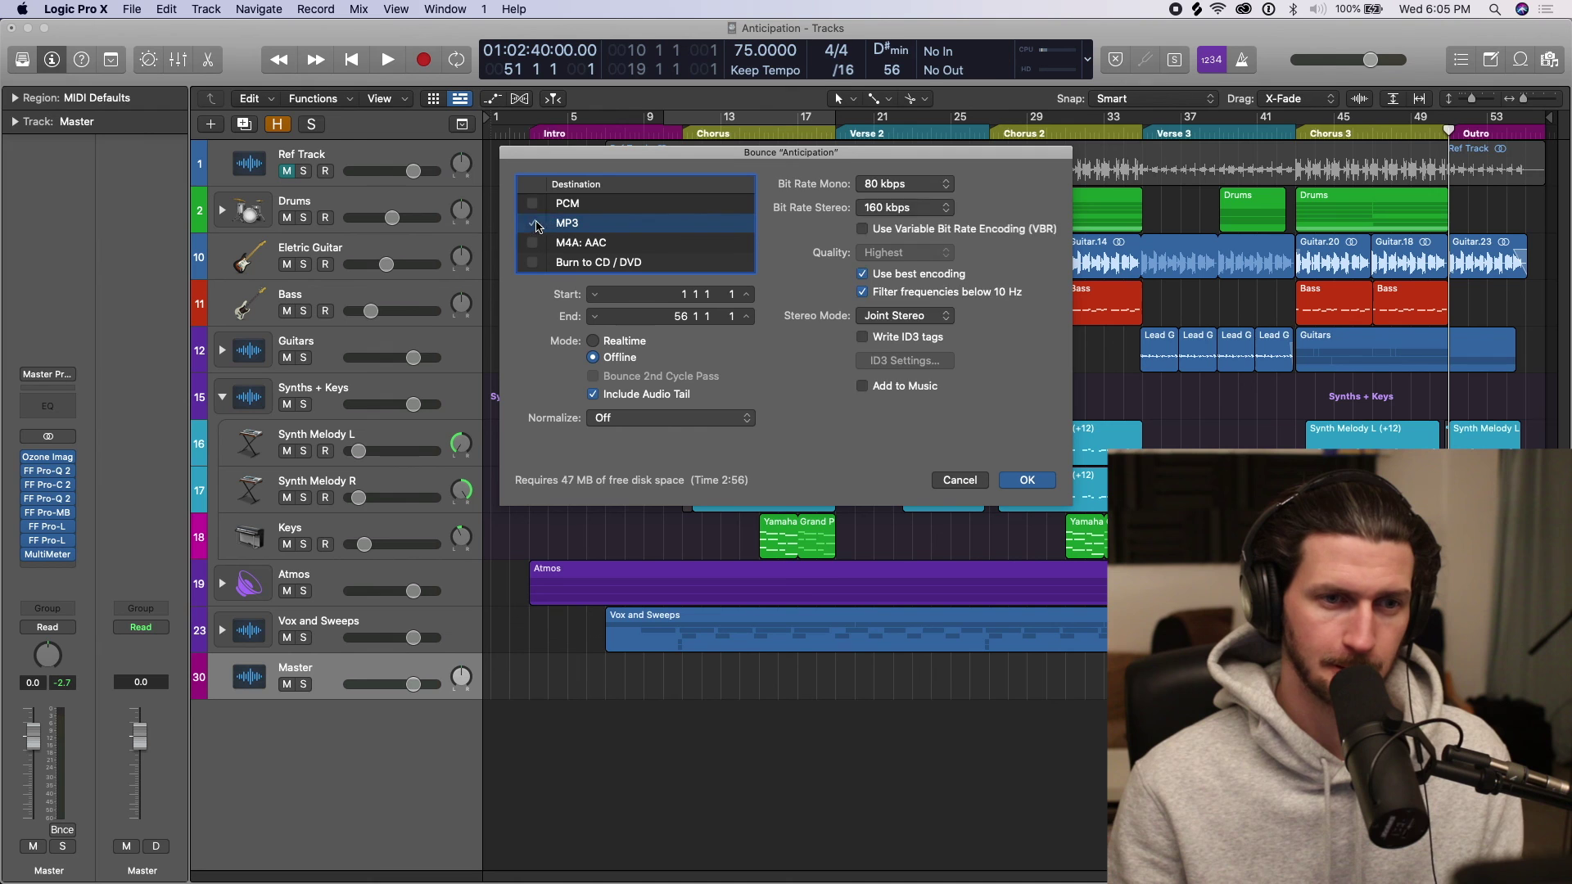
pyautogui.click(532, 203)
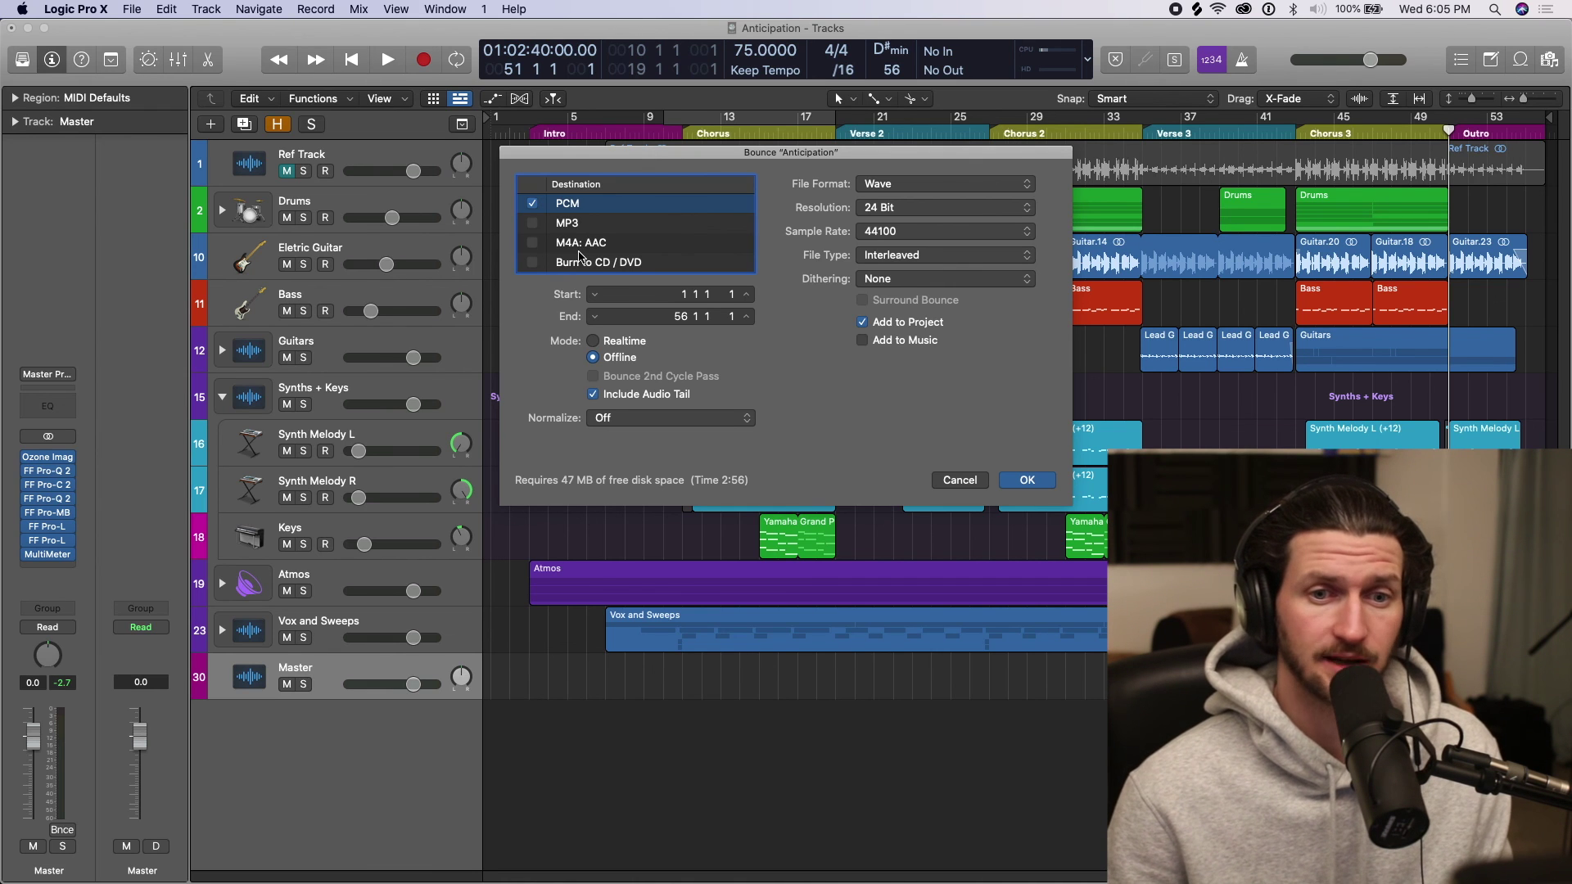
pyautogui.click(960, 205)
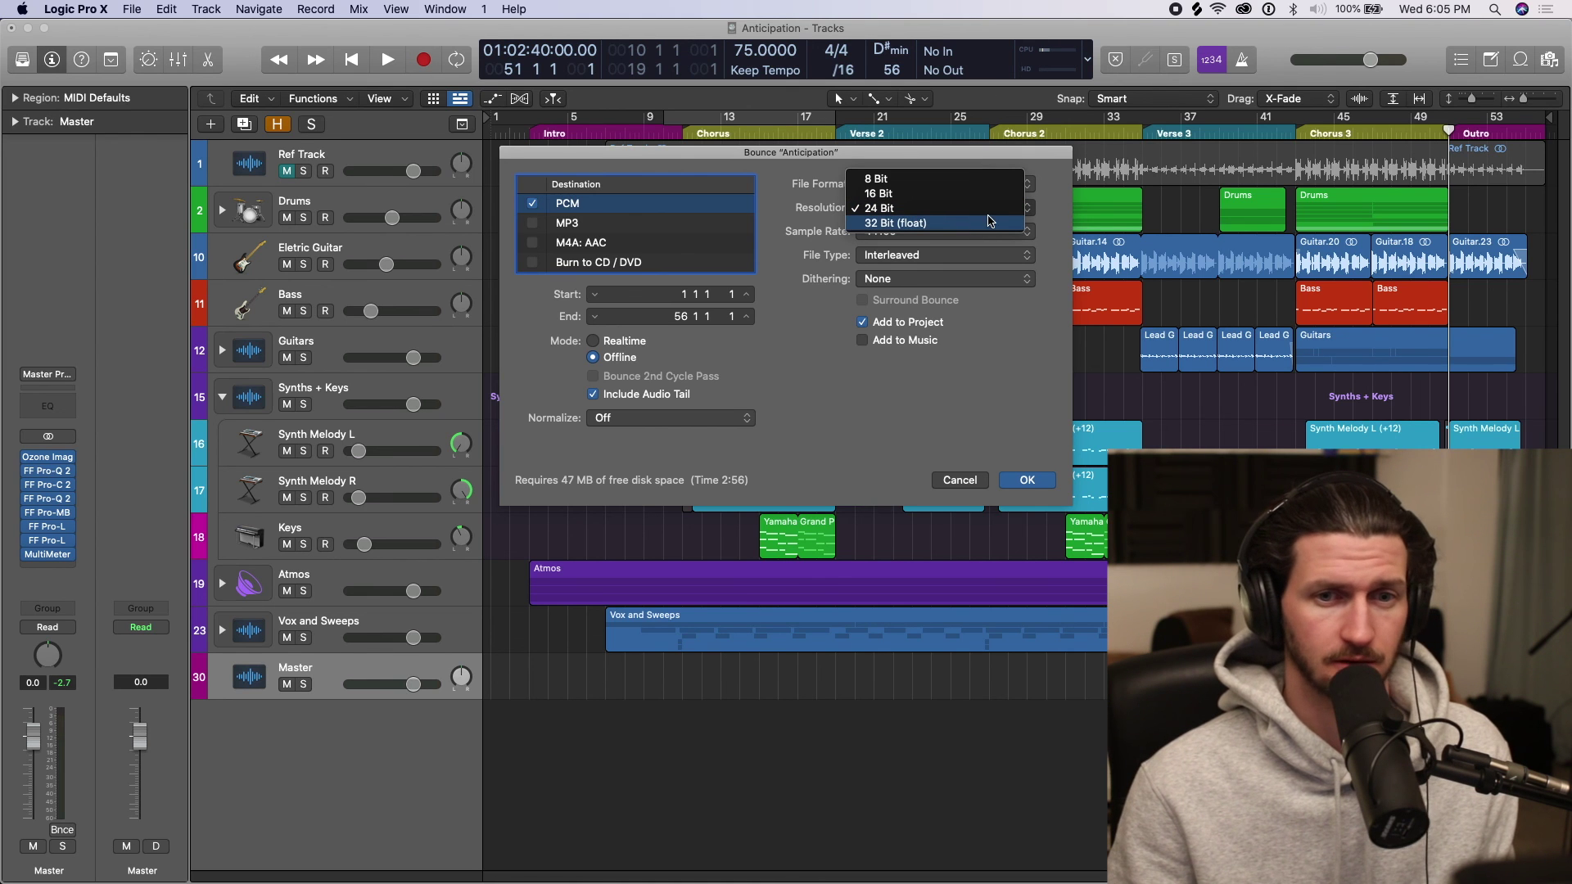
pyautogui.click(989, 212)
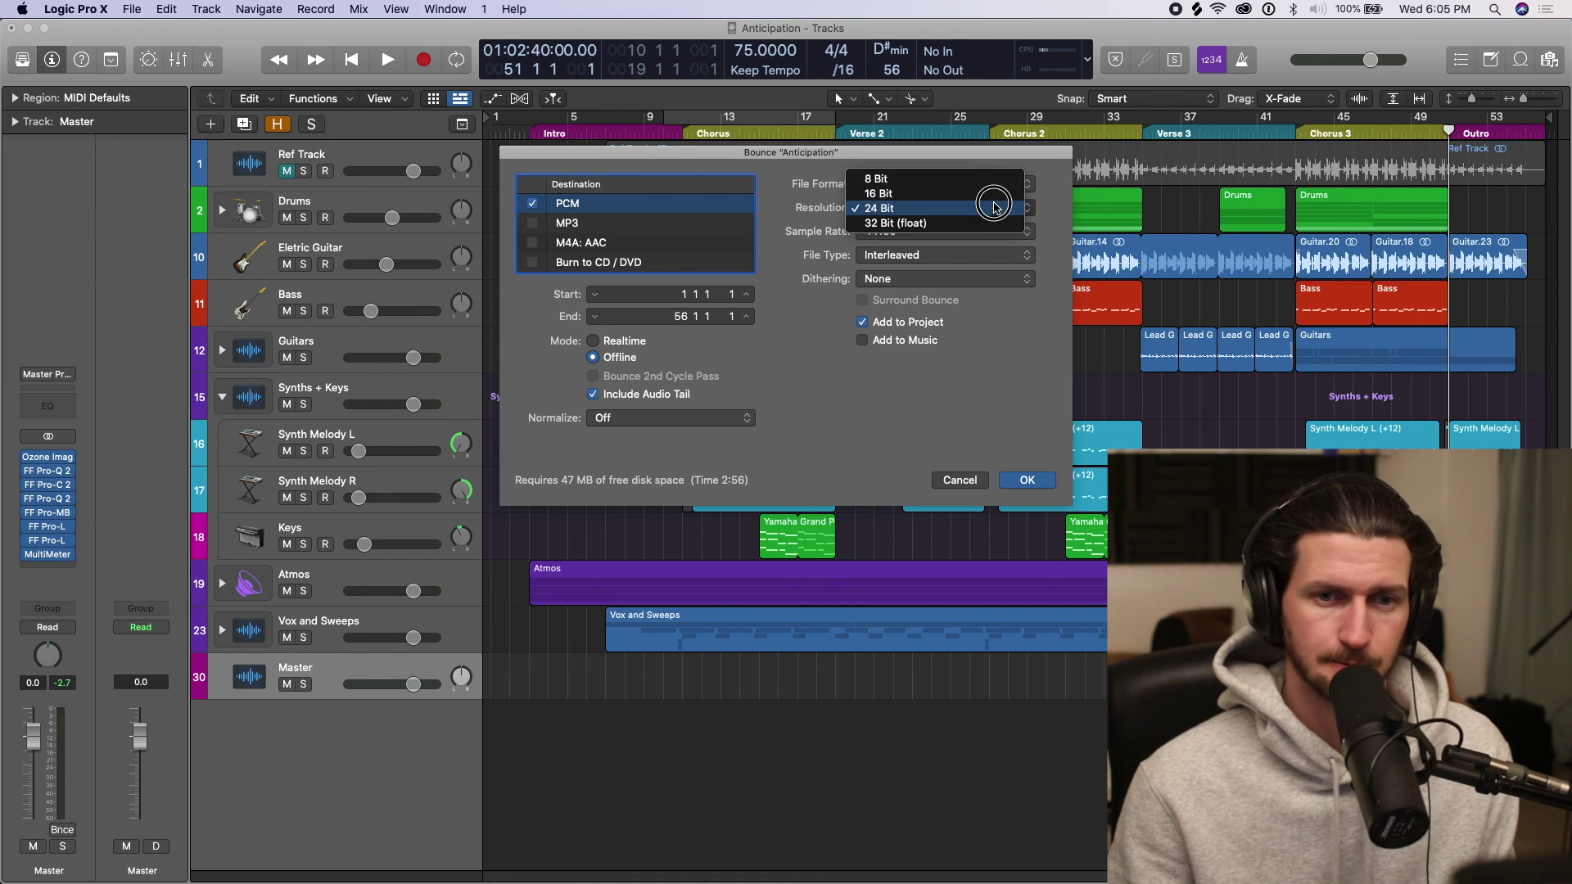